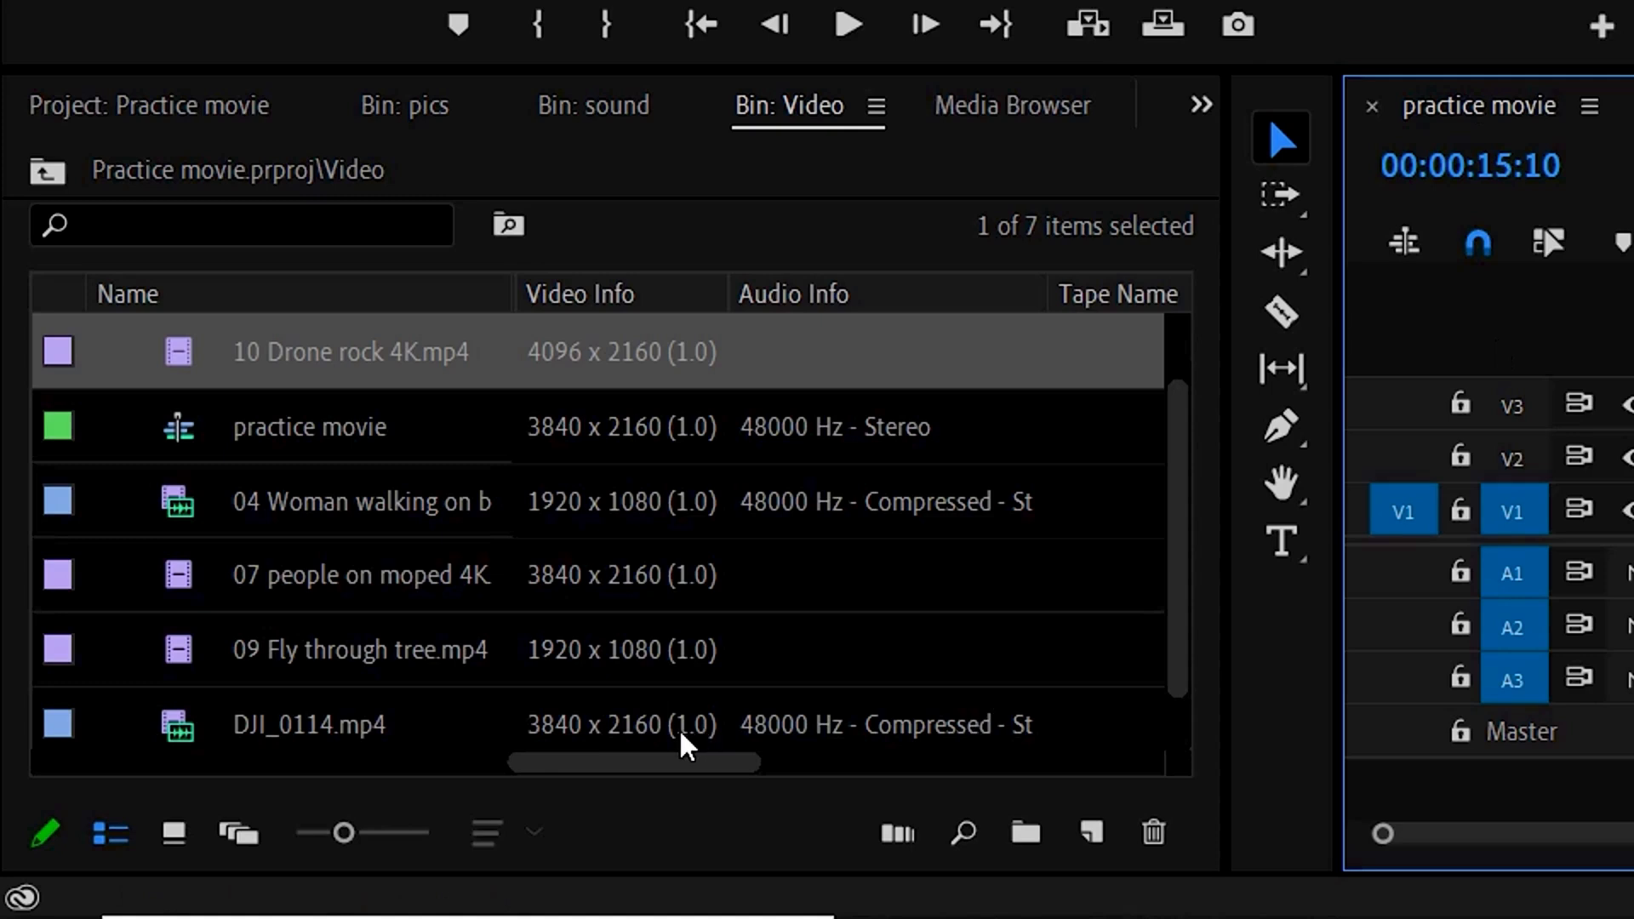
- Apply Scale to Frame Size to the 10 Drone rock 4K clip in the practice movie timeline
{"action": "mouse_move", "coordinate": [606, 747]}
{"action": "mouse_move", "coordinate": [620, 378]}
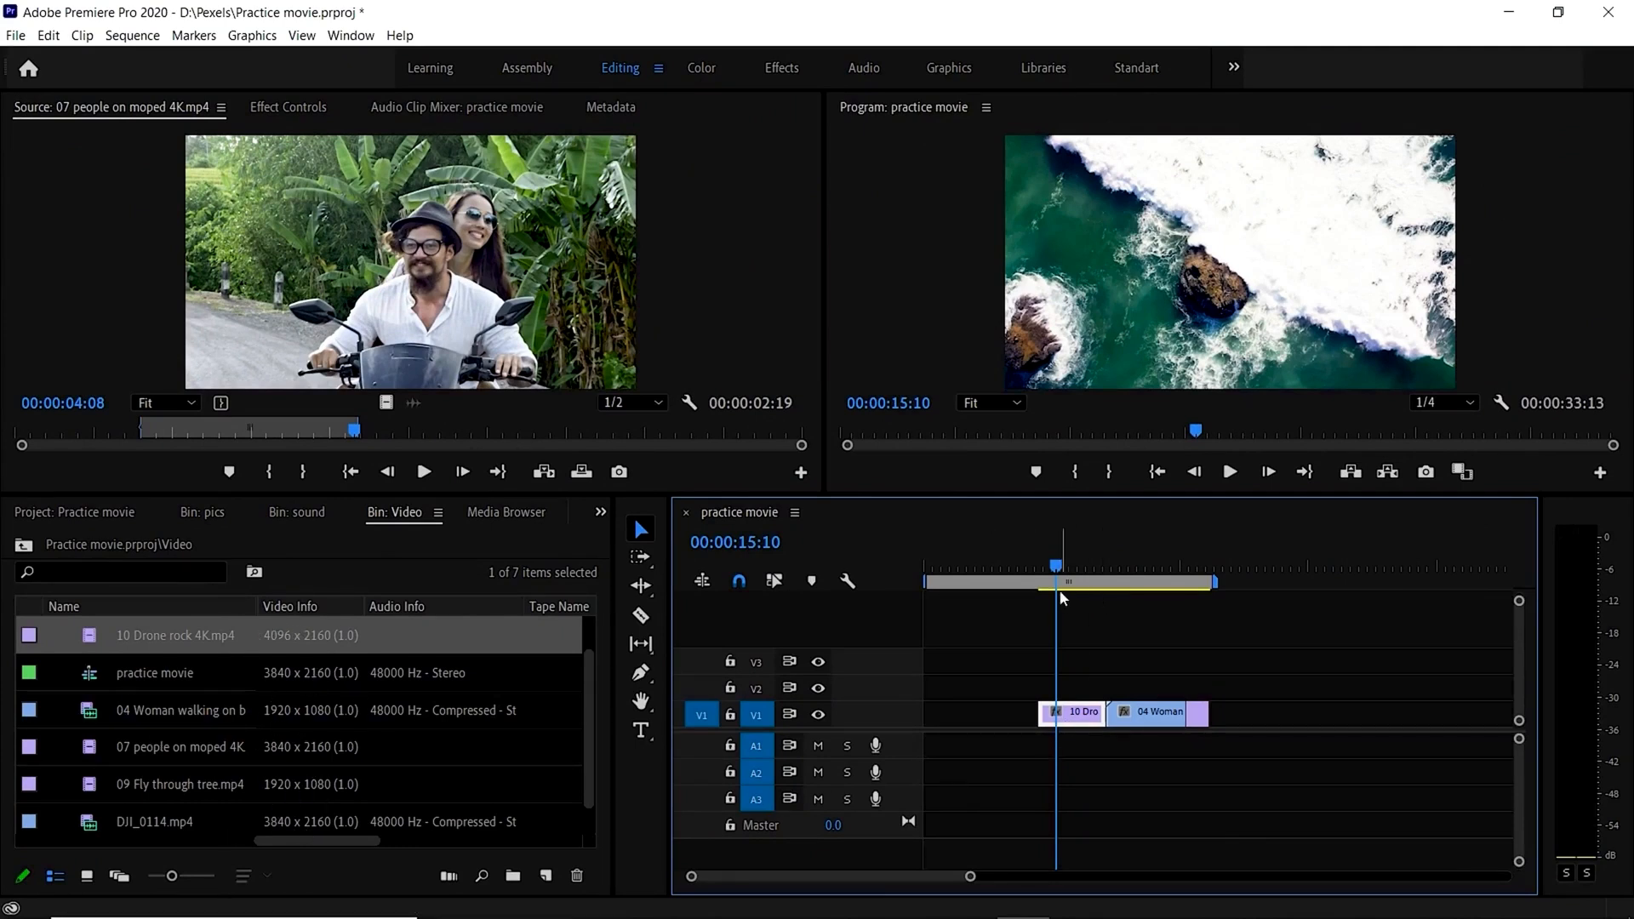
{"action": "right_click", "coordinate": [1074, 718]}
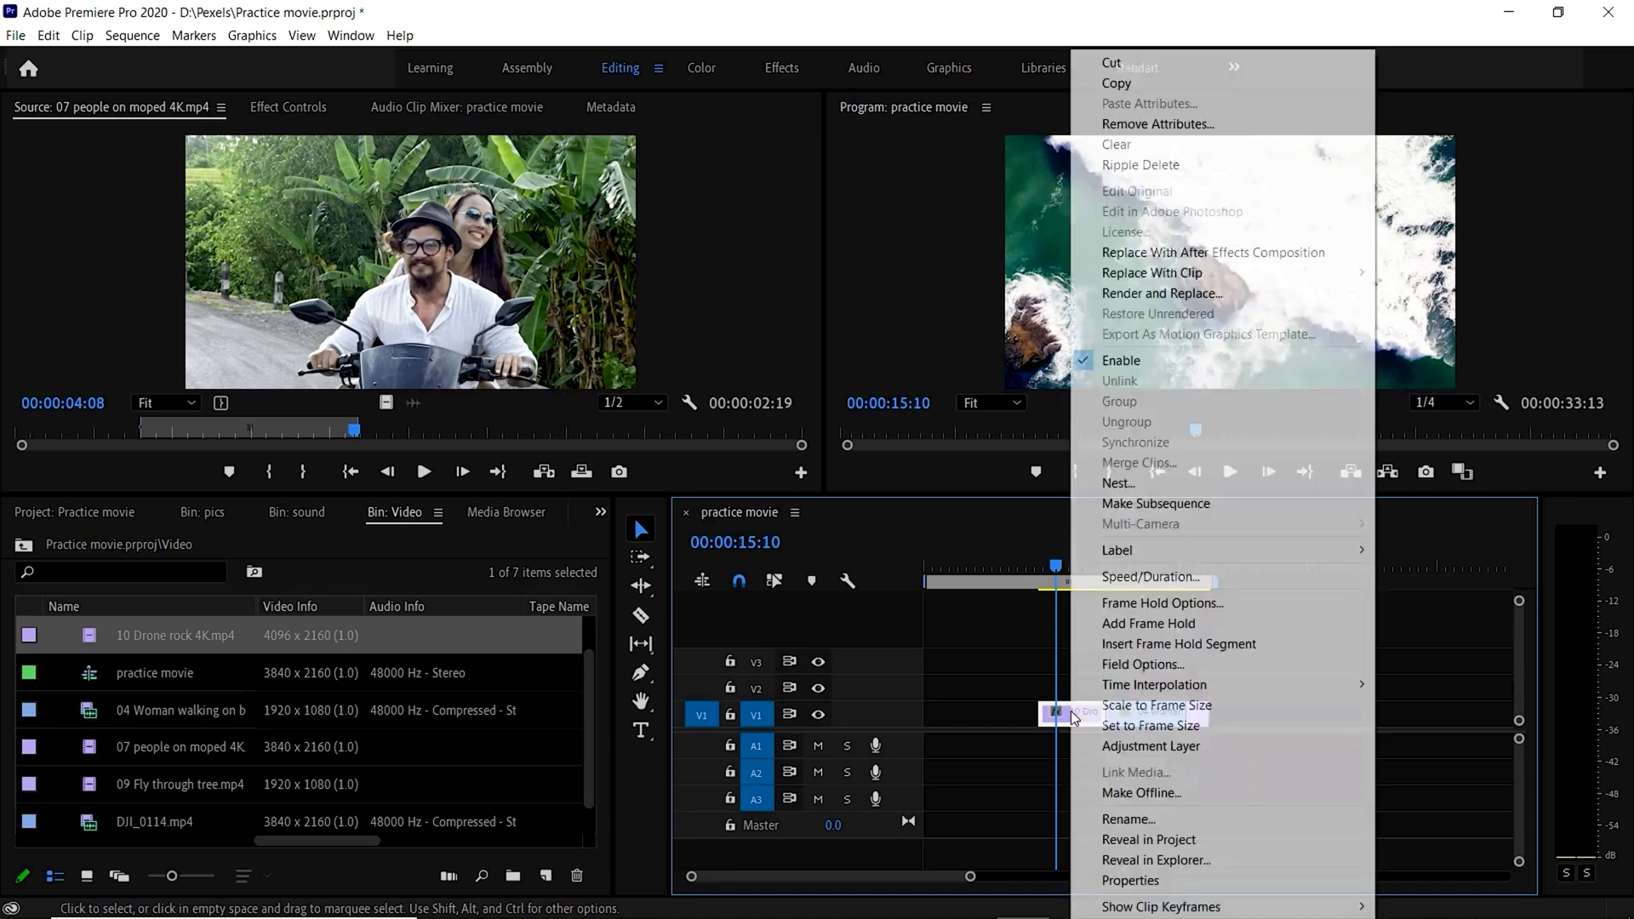
{"action": "left_click", "coordinate": [1128, 710]}
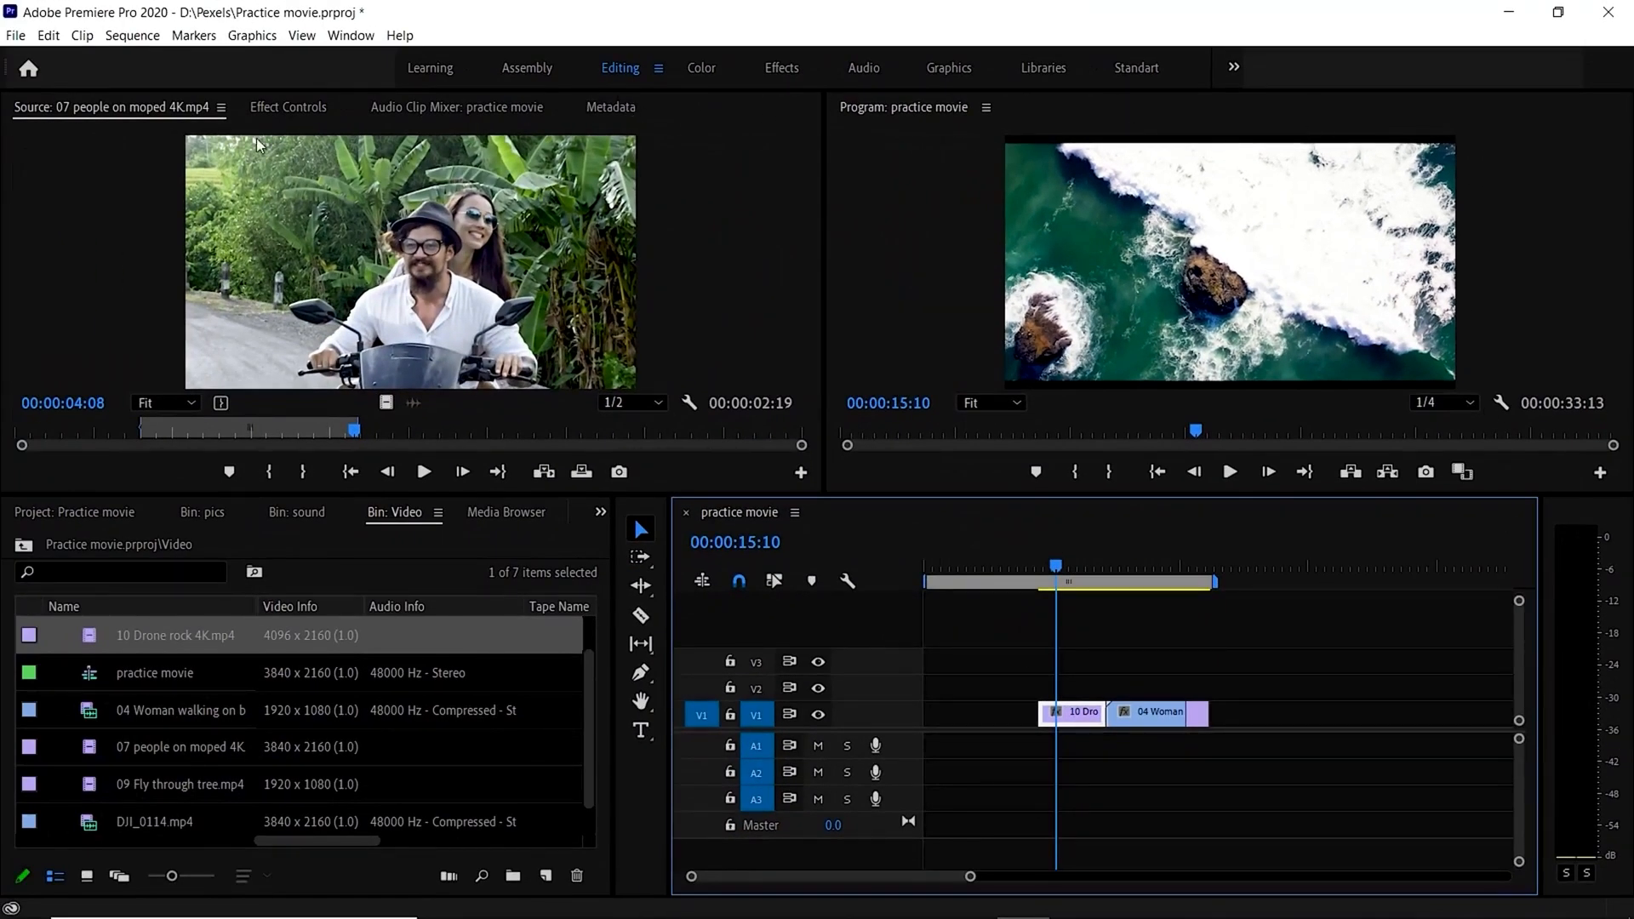
- Try out different scales and positions for the drone rock clip in its Motion settings, shifting it to position 2032, 967
{"action": "left_click", "coordinate": [291, 109]}
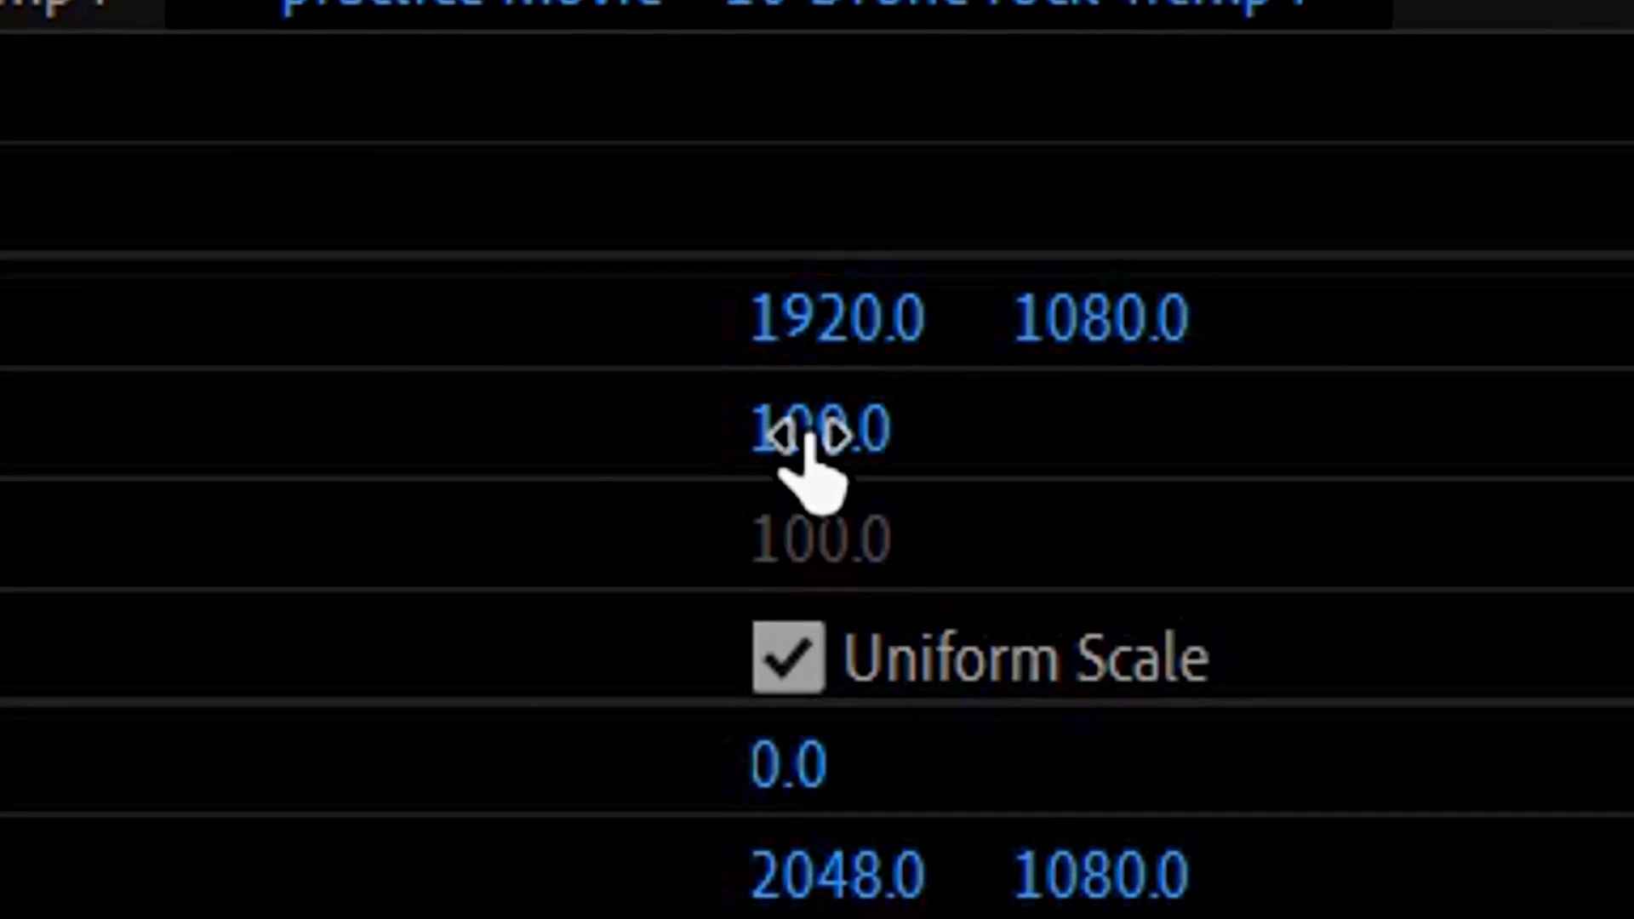
{"action": "left_click_drag", "start_coordinate": [806, 435], "coordinate": [1633, 485]}
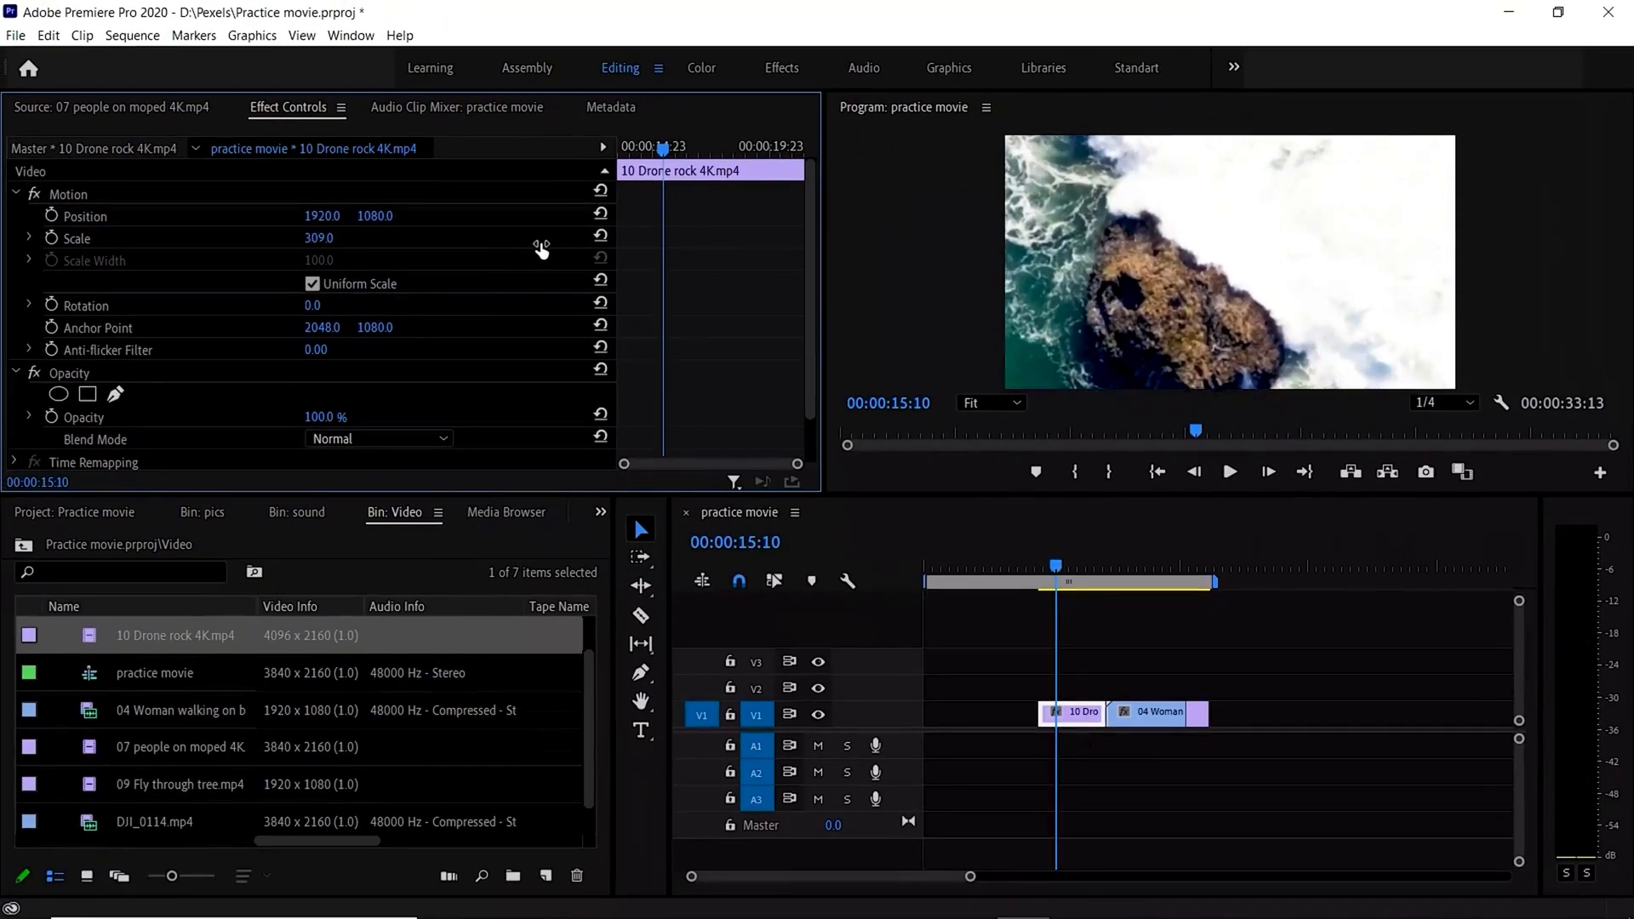
{"action": "left_click_drag", "start_coordinate": [542, 249], "coordinate": [293, 248]}
{"action": "left_click_drag", "start_coordinate": [376, 217], "coordinate": [103, 233]}
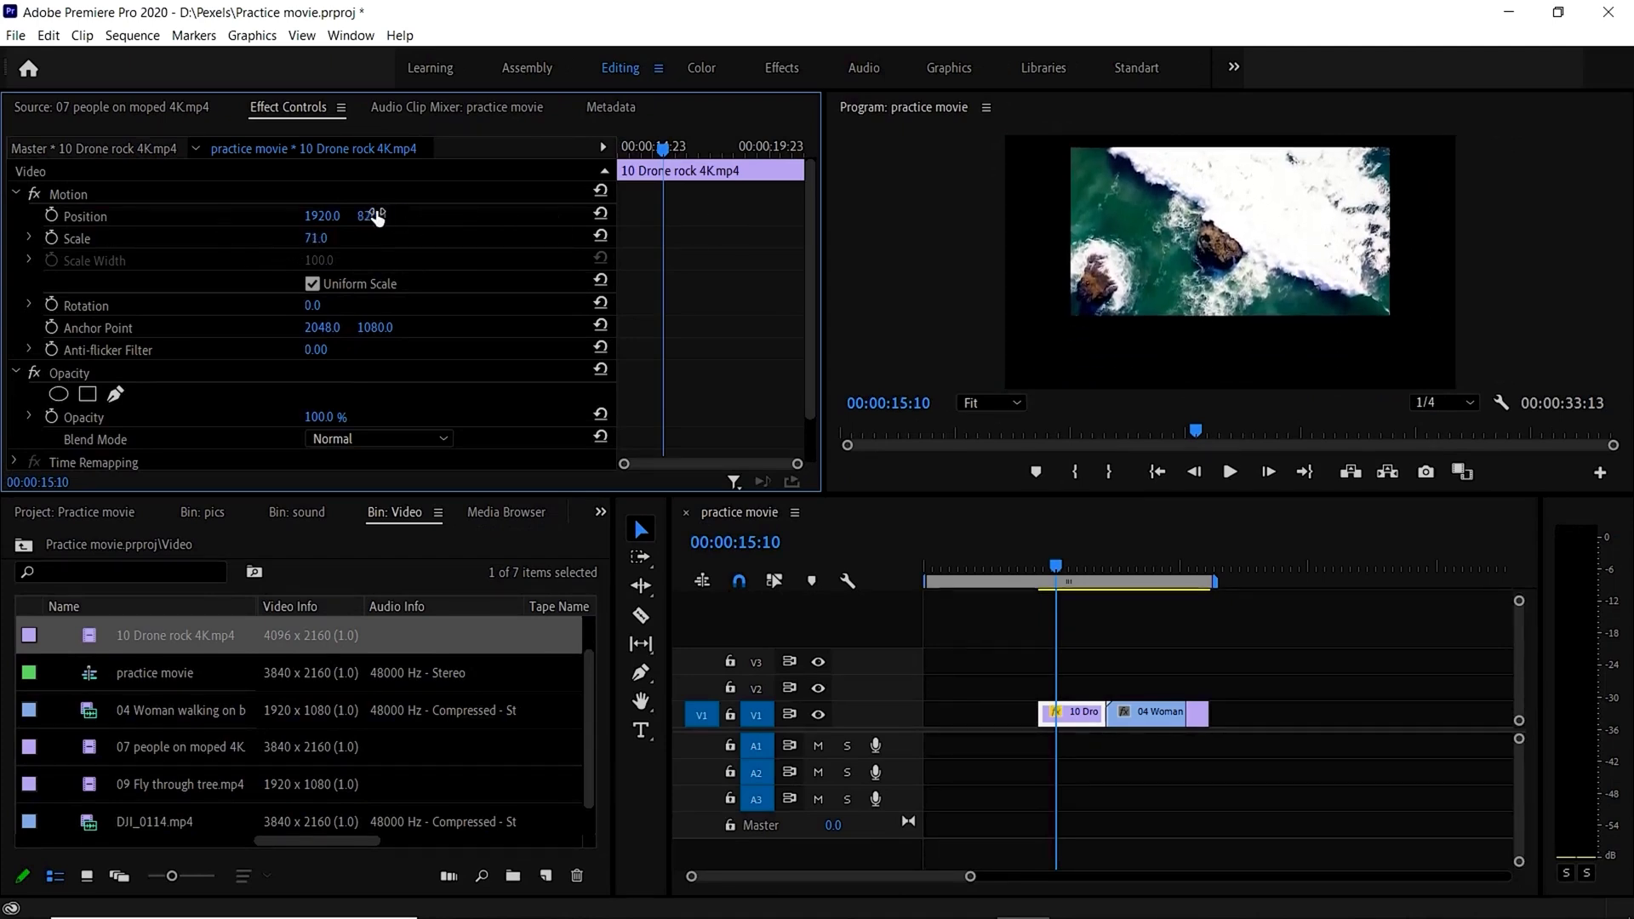
{"action": "left_click_drag", "start_coordinate": [317, 216], "coordinate": [528, 222]}
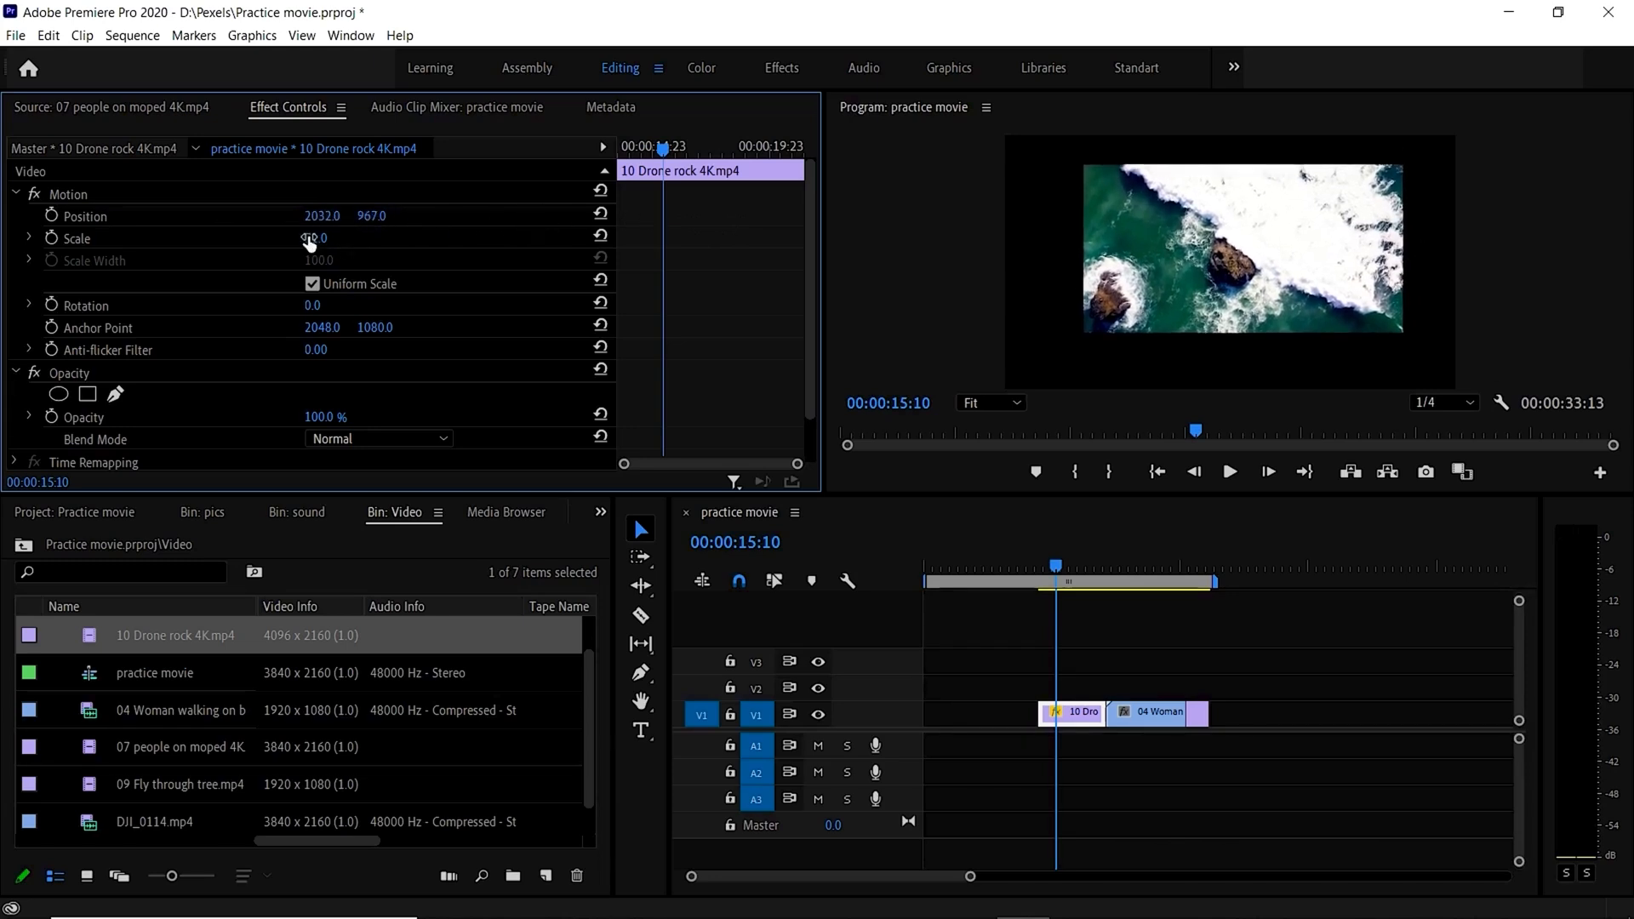
{"action": "left_click_drag", "start_coordinate": [316, 243], "coordinate": [378, 244]}
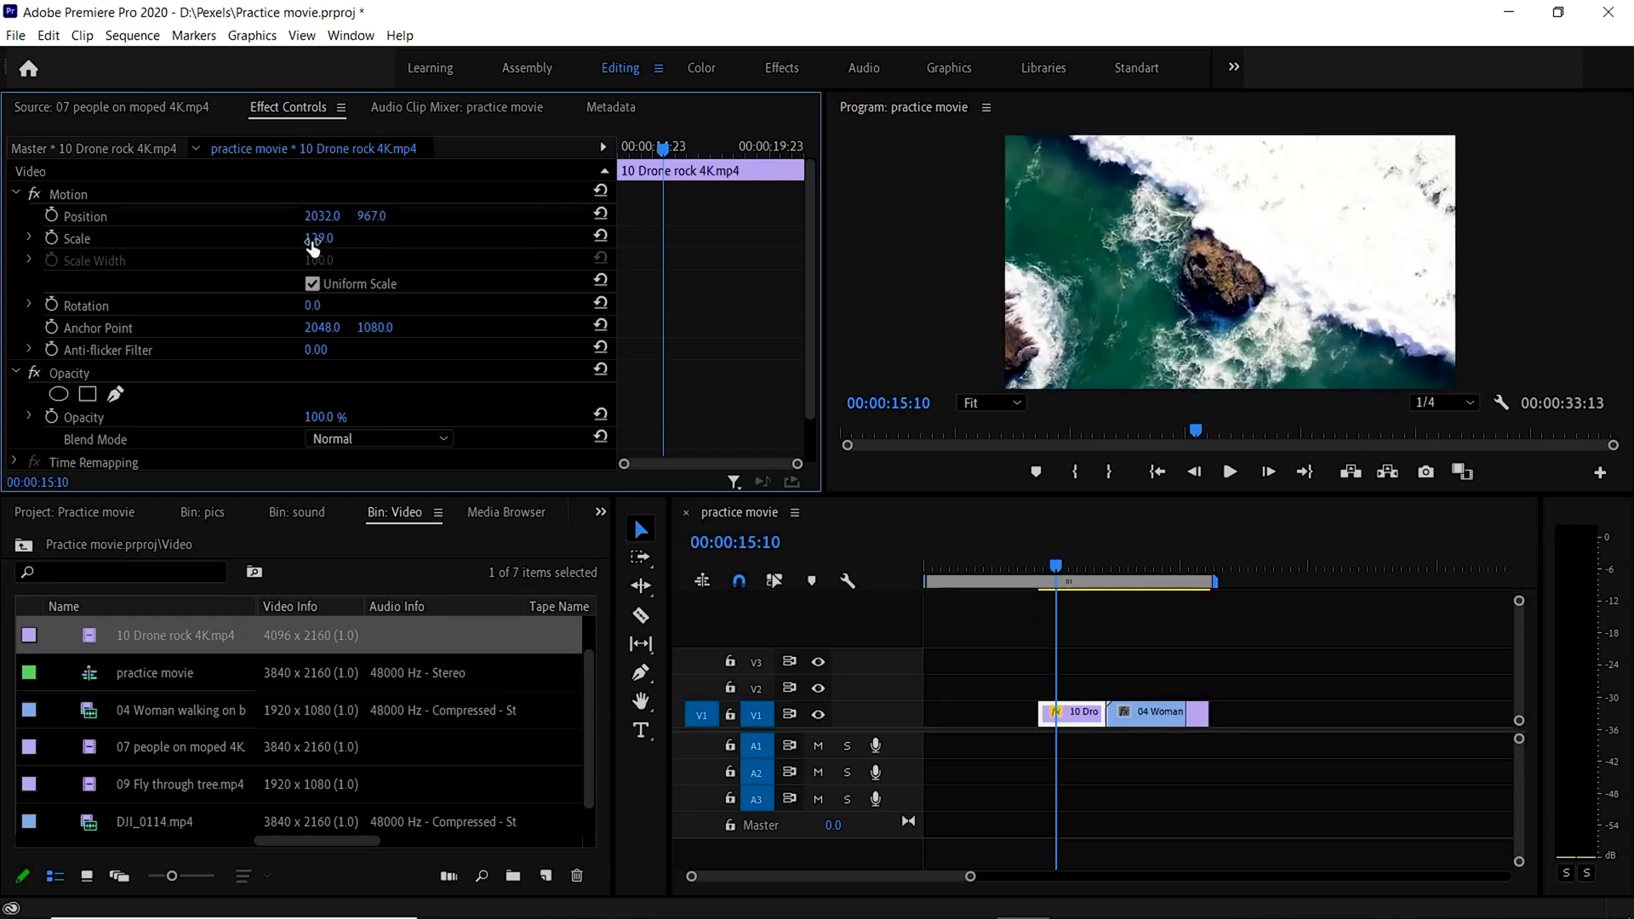
- Reset the drone rock clip's position and scale, and set its scale to 107
{"action": "left_click", "coordinate": [601, 213]}
{"action": "left_click", "coordinate": [600, 236]}
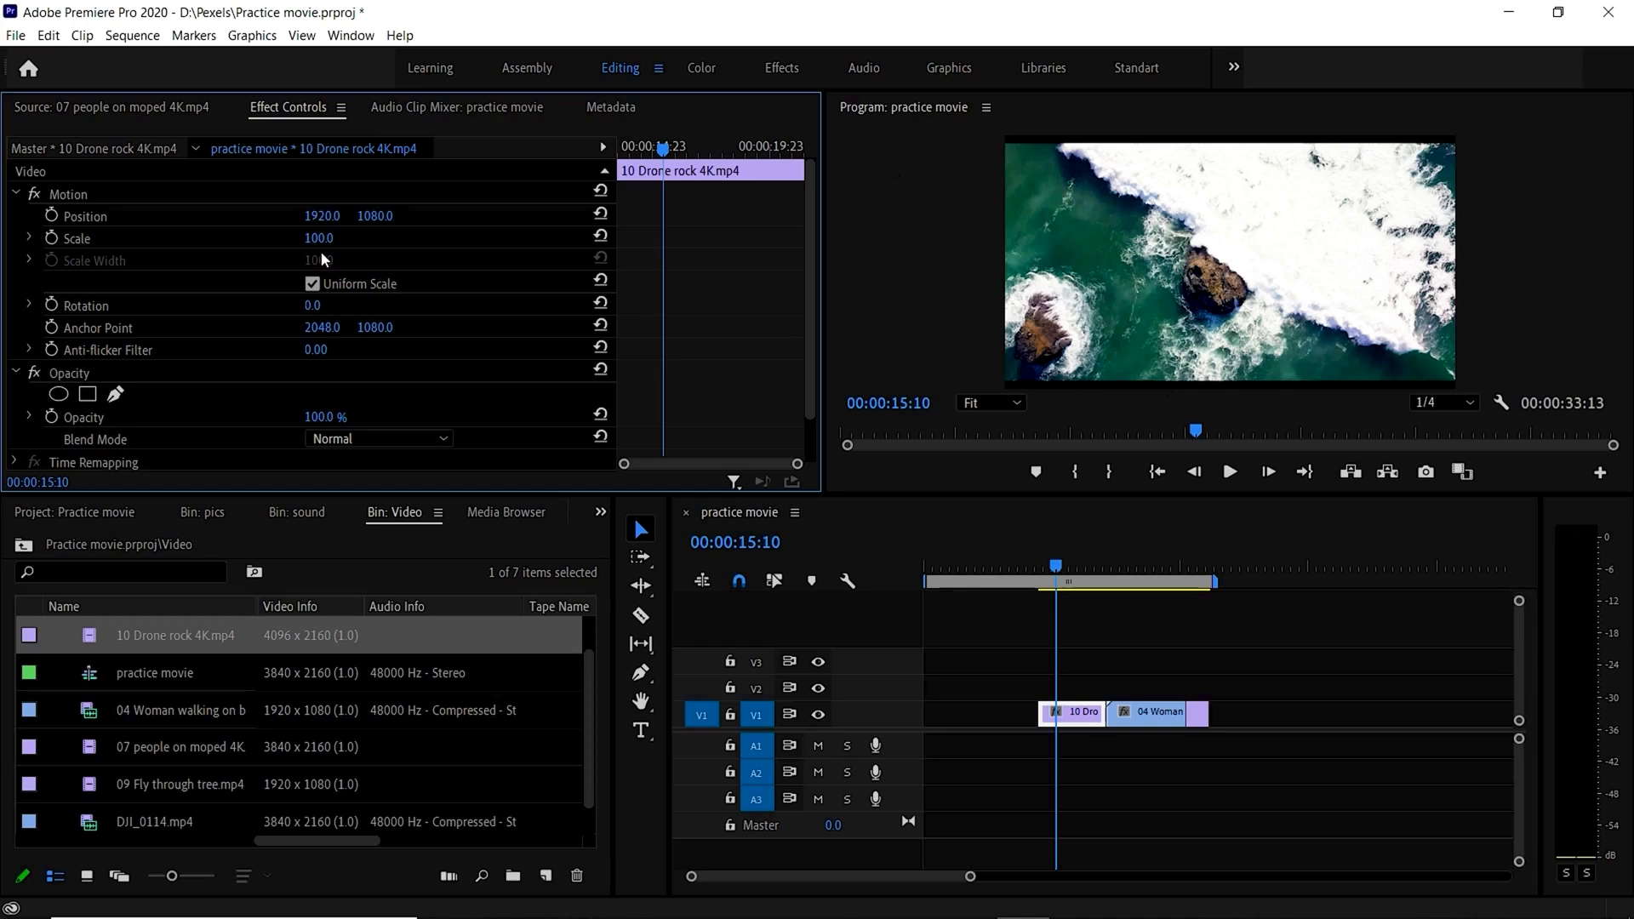
{"action": "left_click_drag", "start_coordinate": [321, 246], "coordinate": [331, 246]}
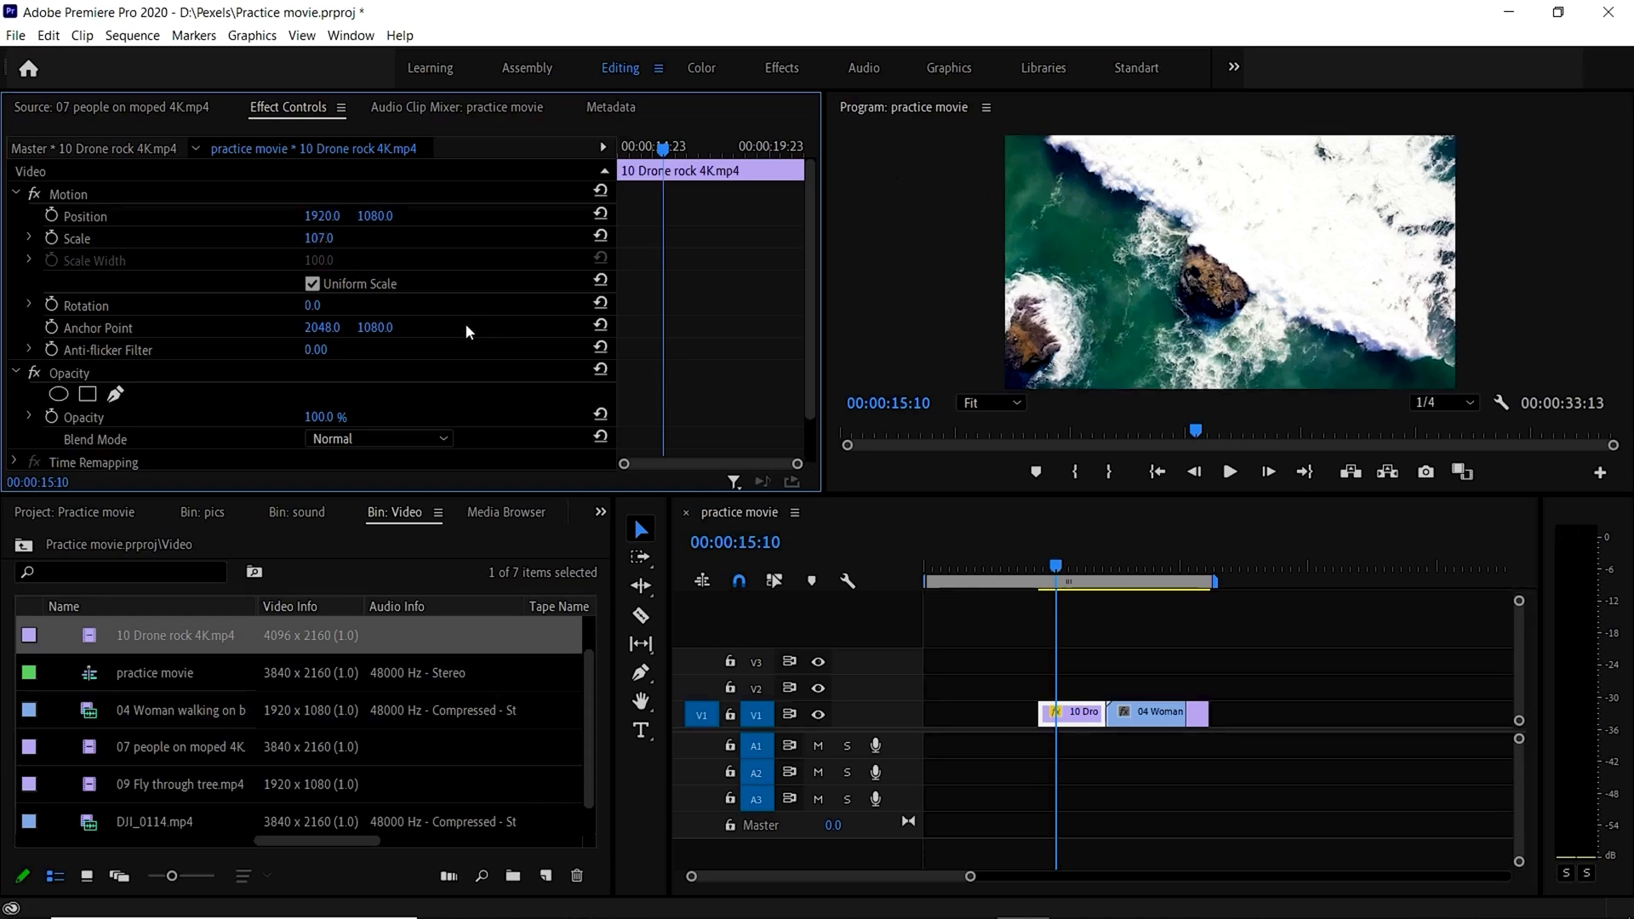
- Return to the source preview and view the 04 Woman walking clip and the clip after it in the timeline
{"action": "left_click", "coordinate": [48, 108]}
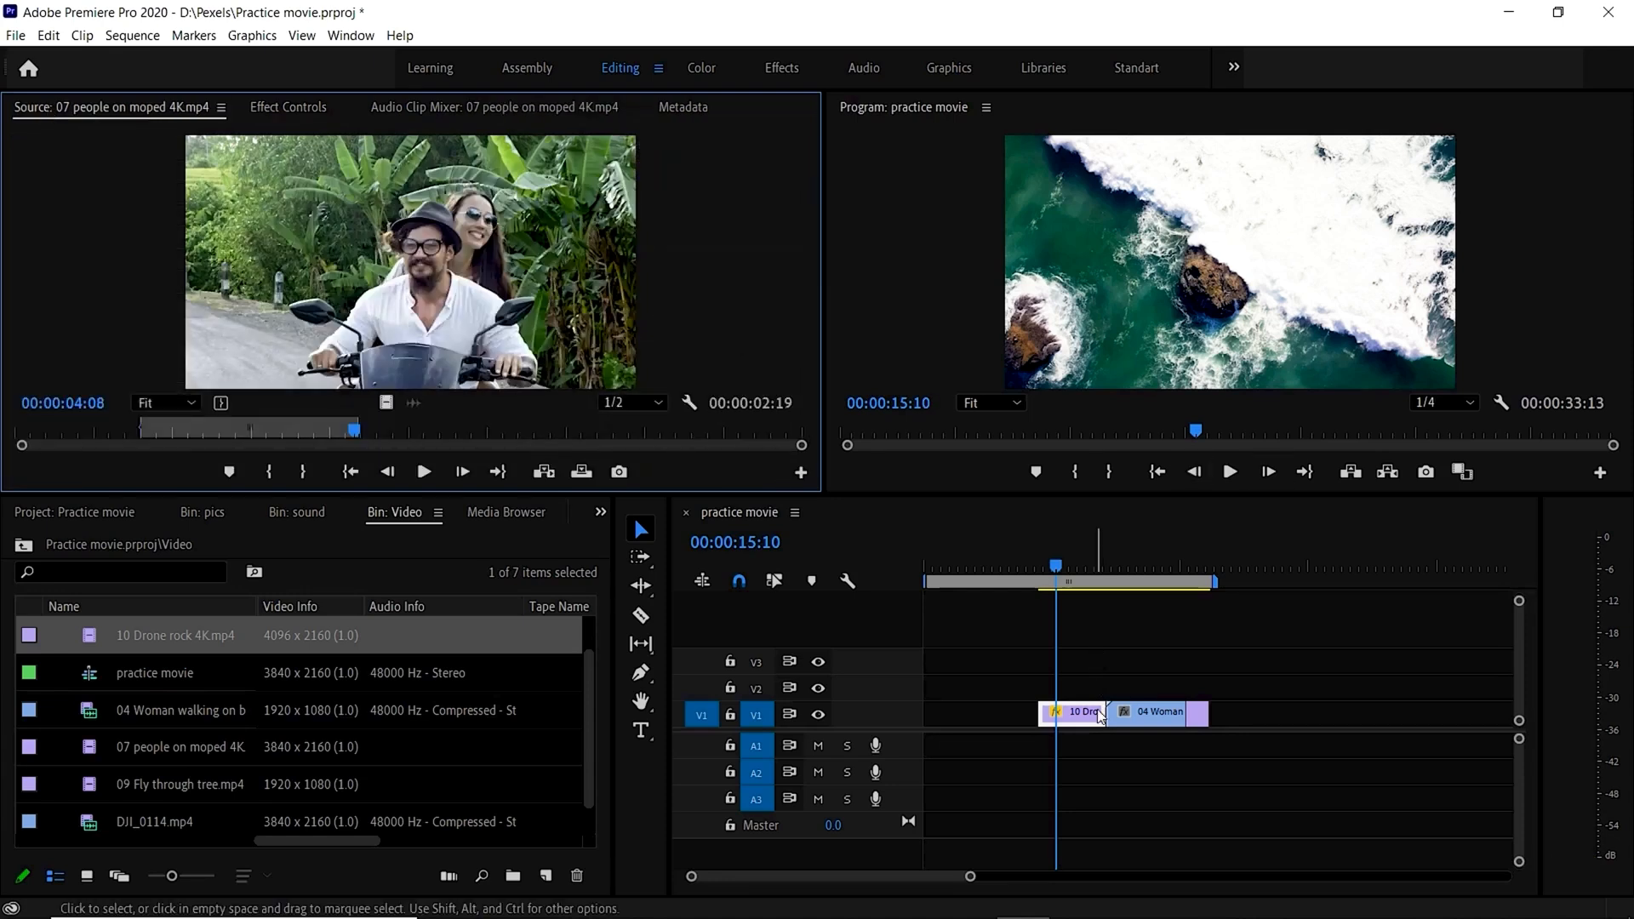
{"action": "left_click", "coordinate": [1160, 715]}
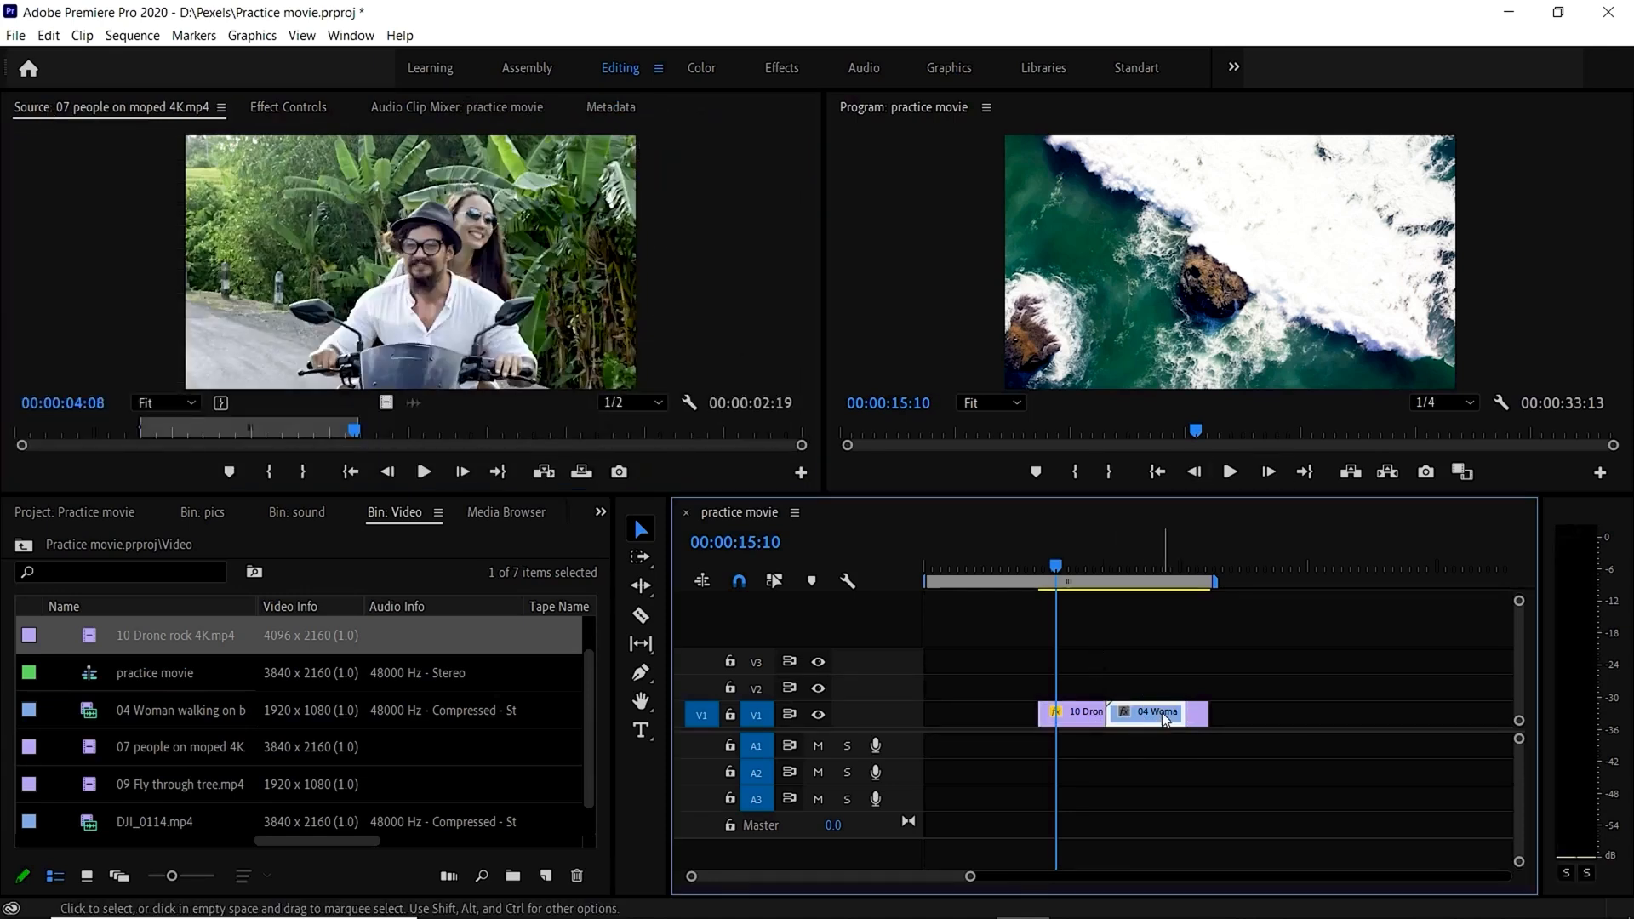
{"action": "left_click", "coordinate": [1130, 566]}
{"action": "left_click", "coordinate": [1203, 578]}
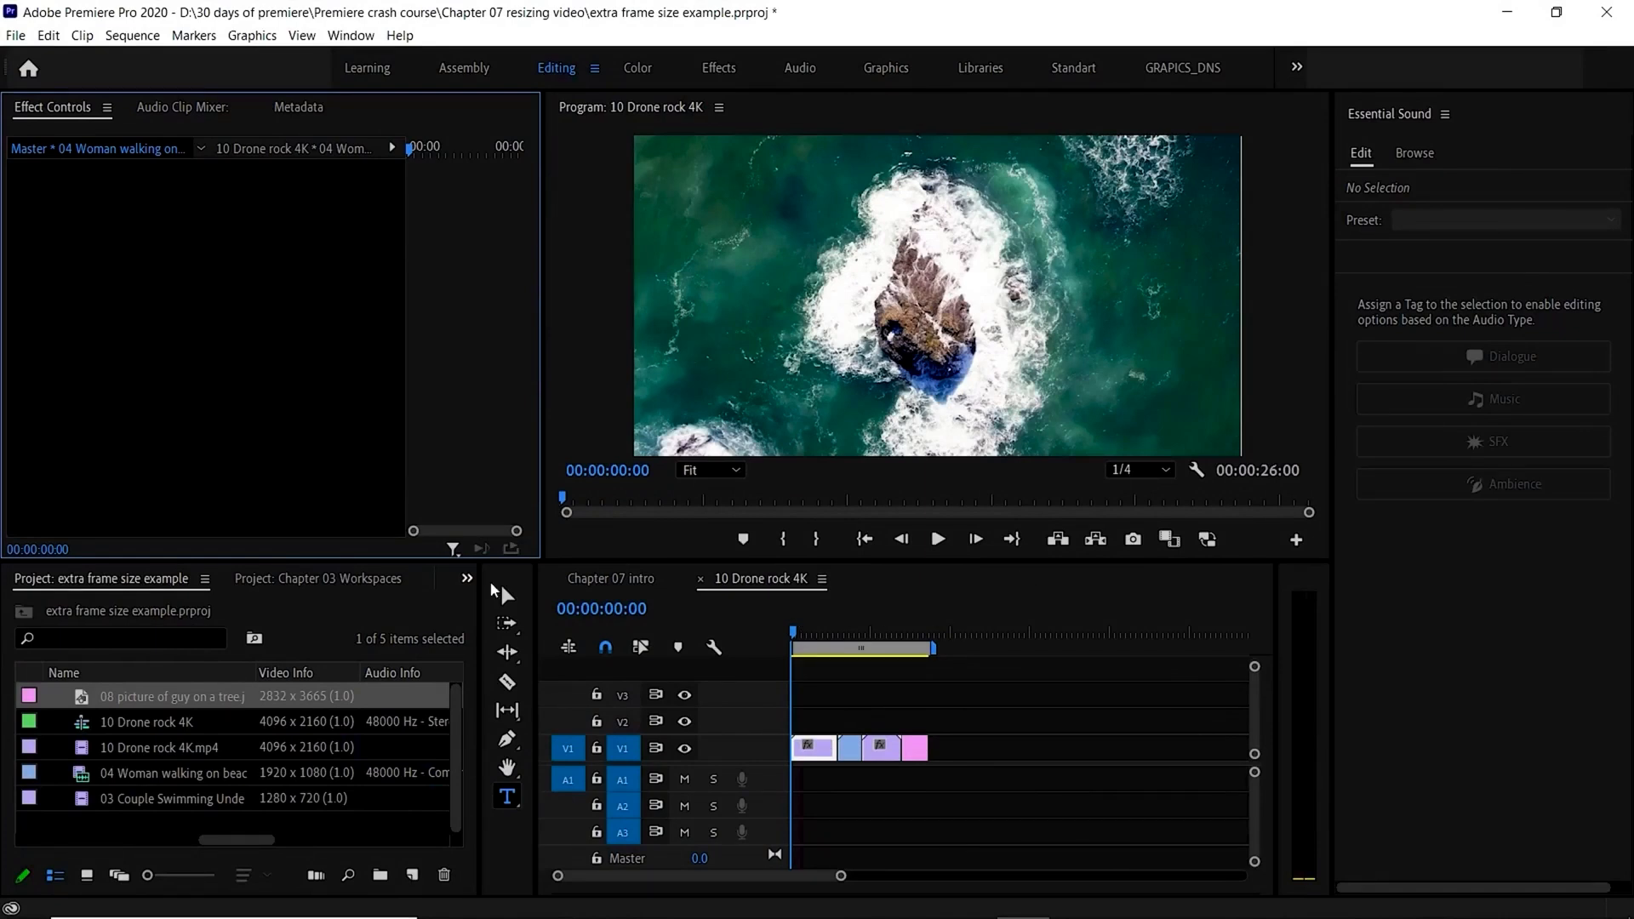
- Examine the frame sizes of the picture, the sequence and the three video clips in the extra frame size example project
{"action": "left_click", "coordinate": [156, 693]}
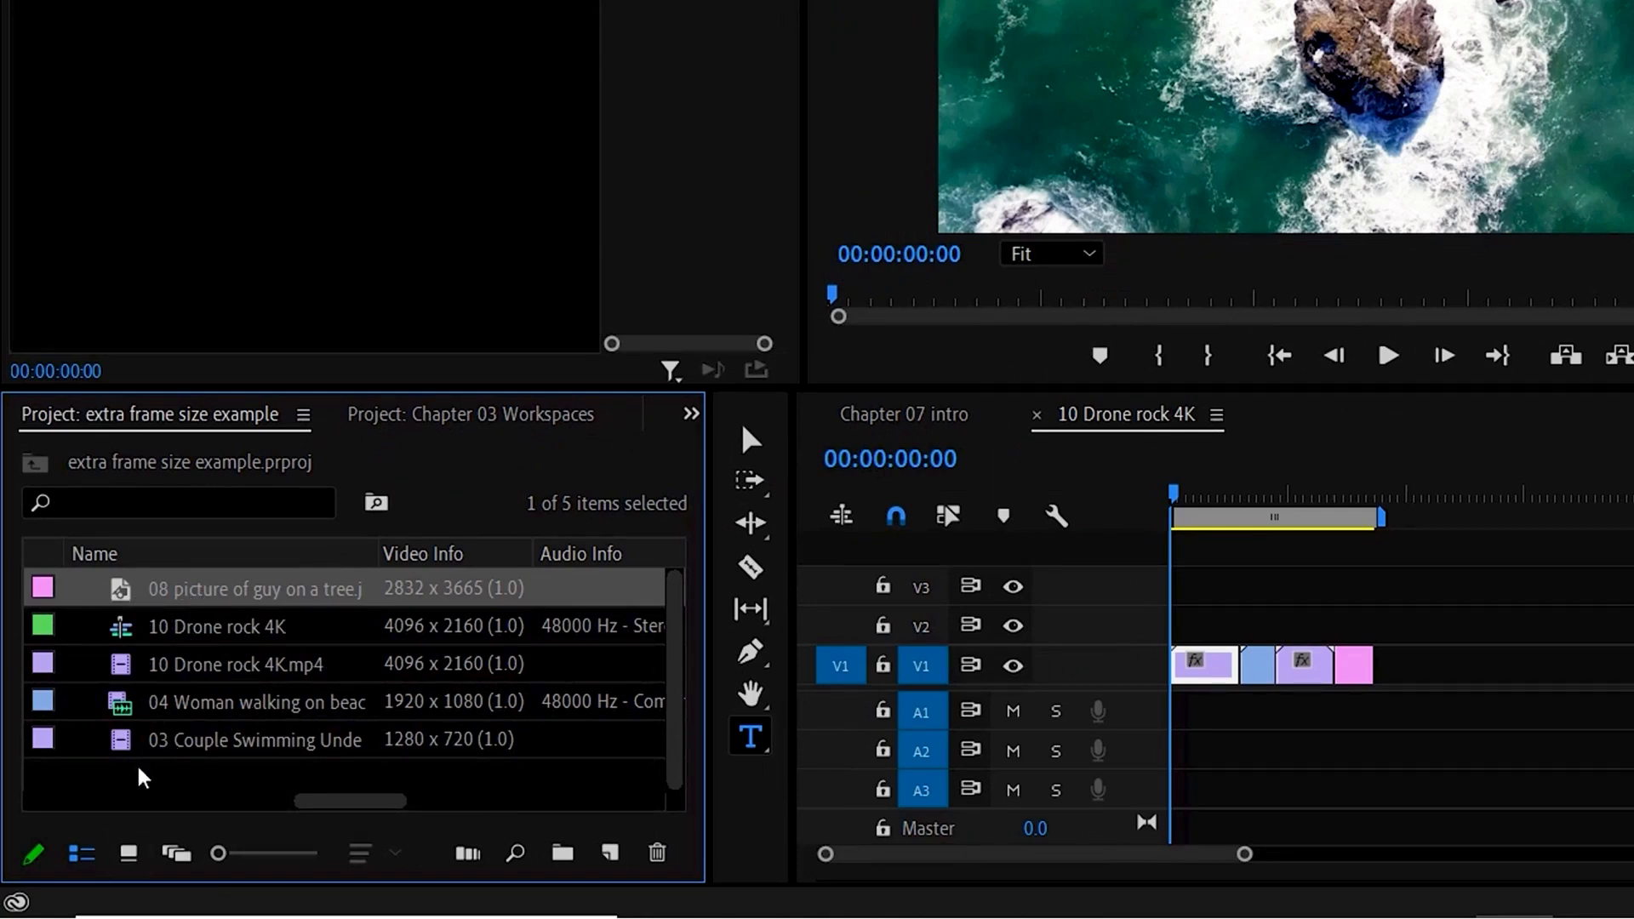
{"action": "left_click", "coordinate": [216, 632]}
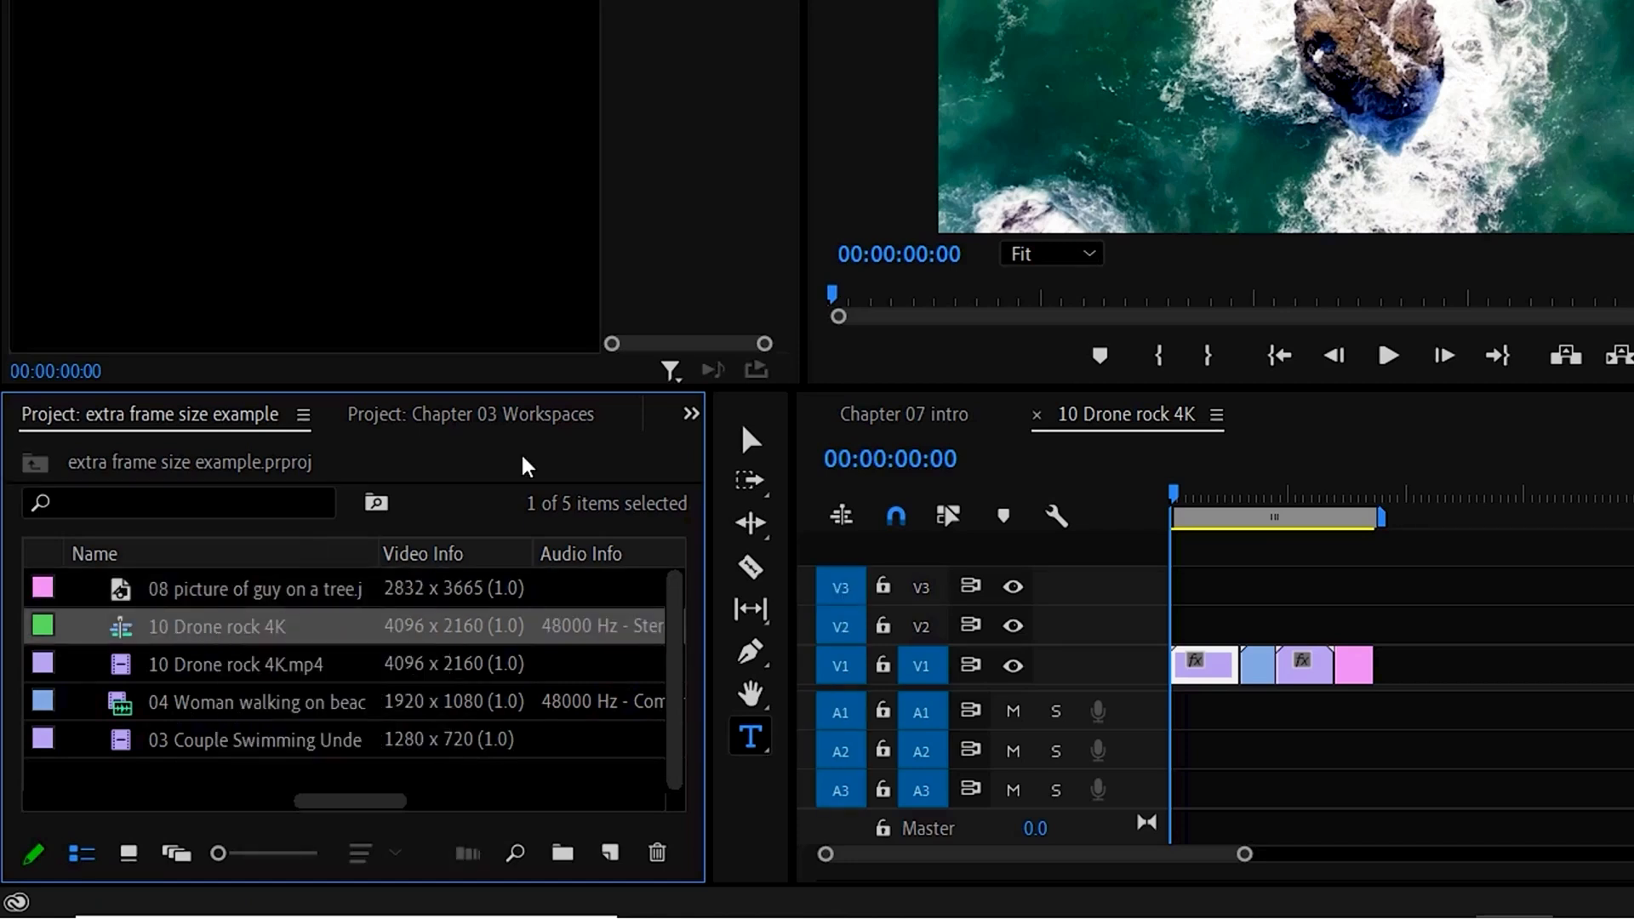
{"action": "left_click", "coordinate": [232, 670]}
{"action": "left_click", "coordinate": [231, 702]}
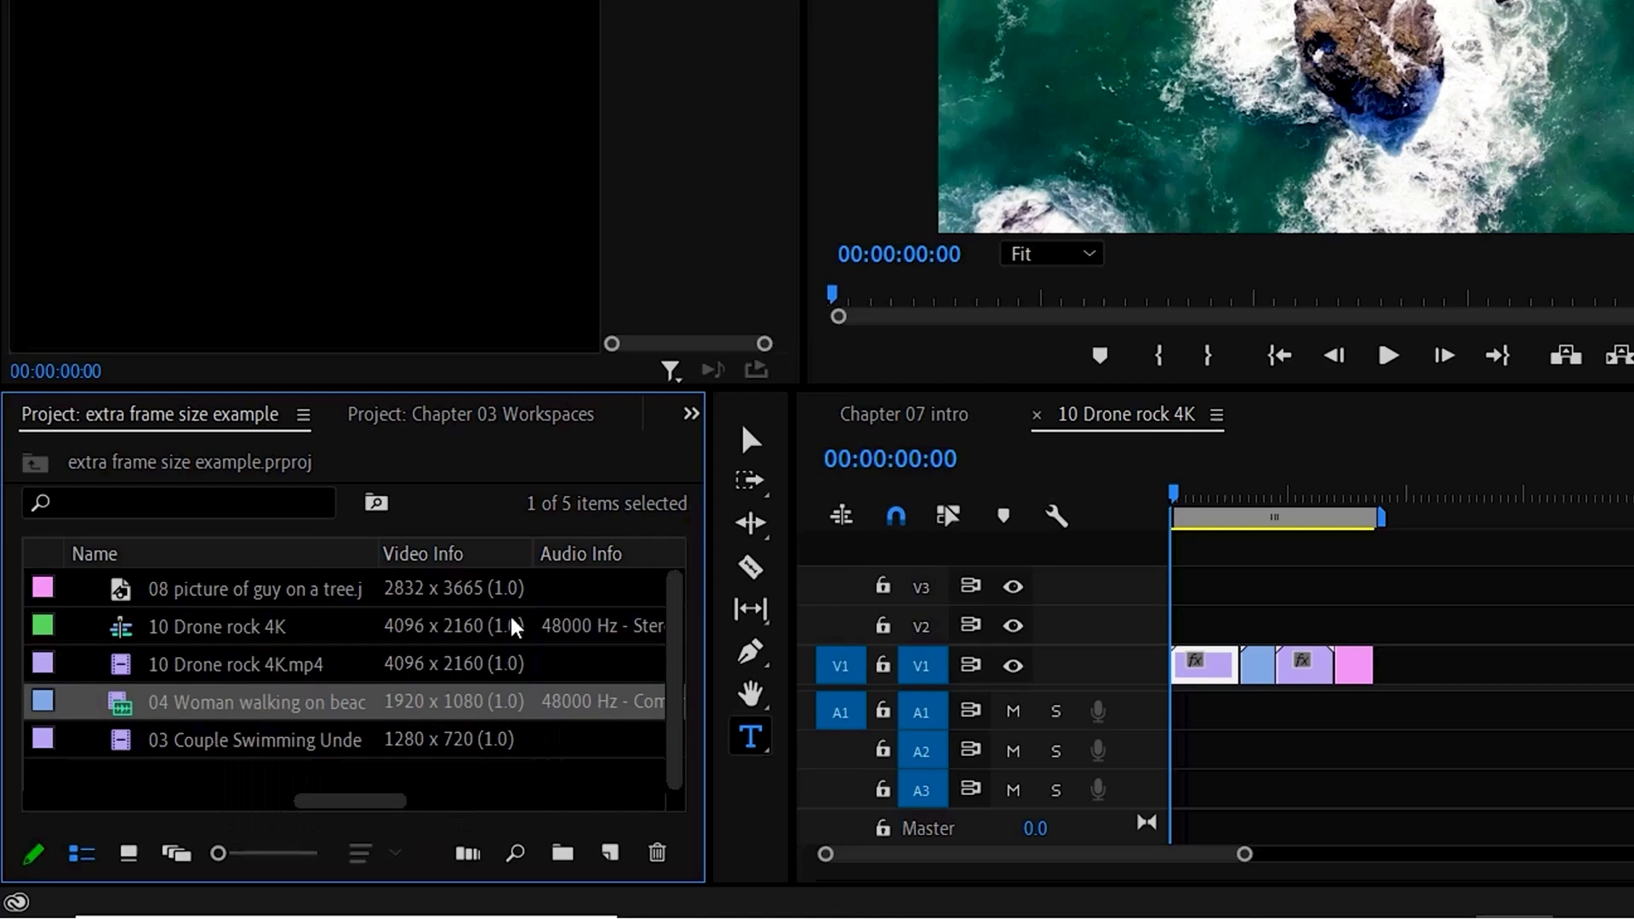
{"action": "left_click", "coordinate": [258, 752]}
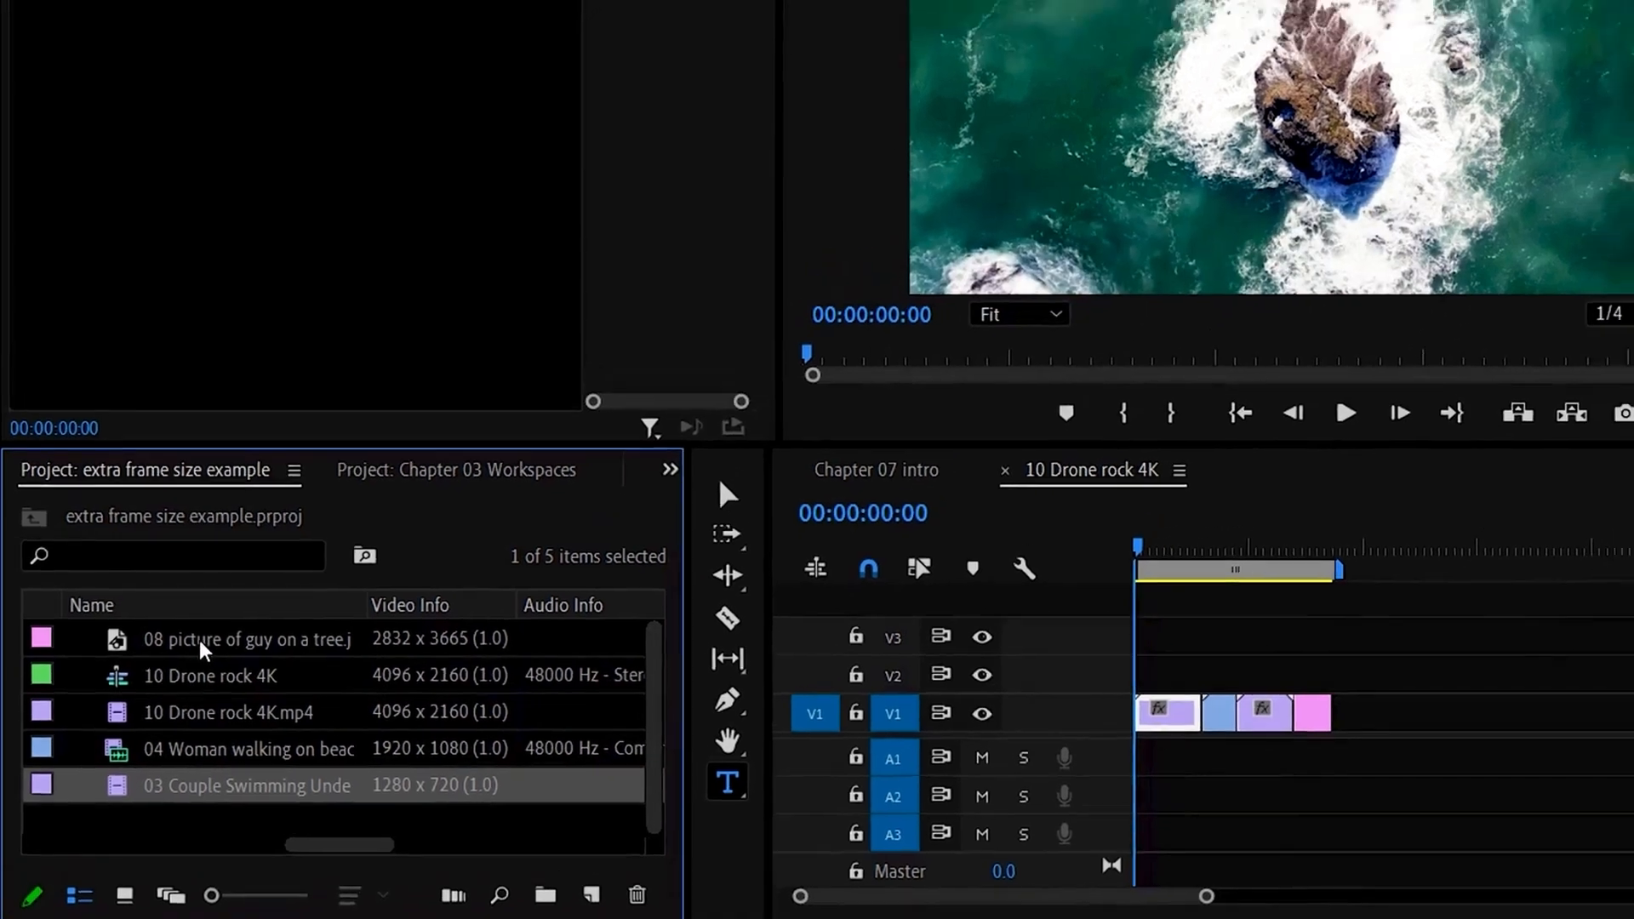
- Preview the tree picture, the drone rock, woman walking and couple swimming clips one after another in the source monitor
{"action": "double_click", "coordinate": [189, 590]}
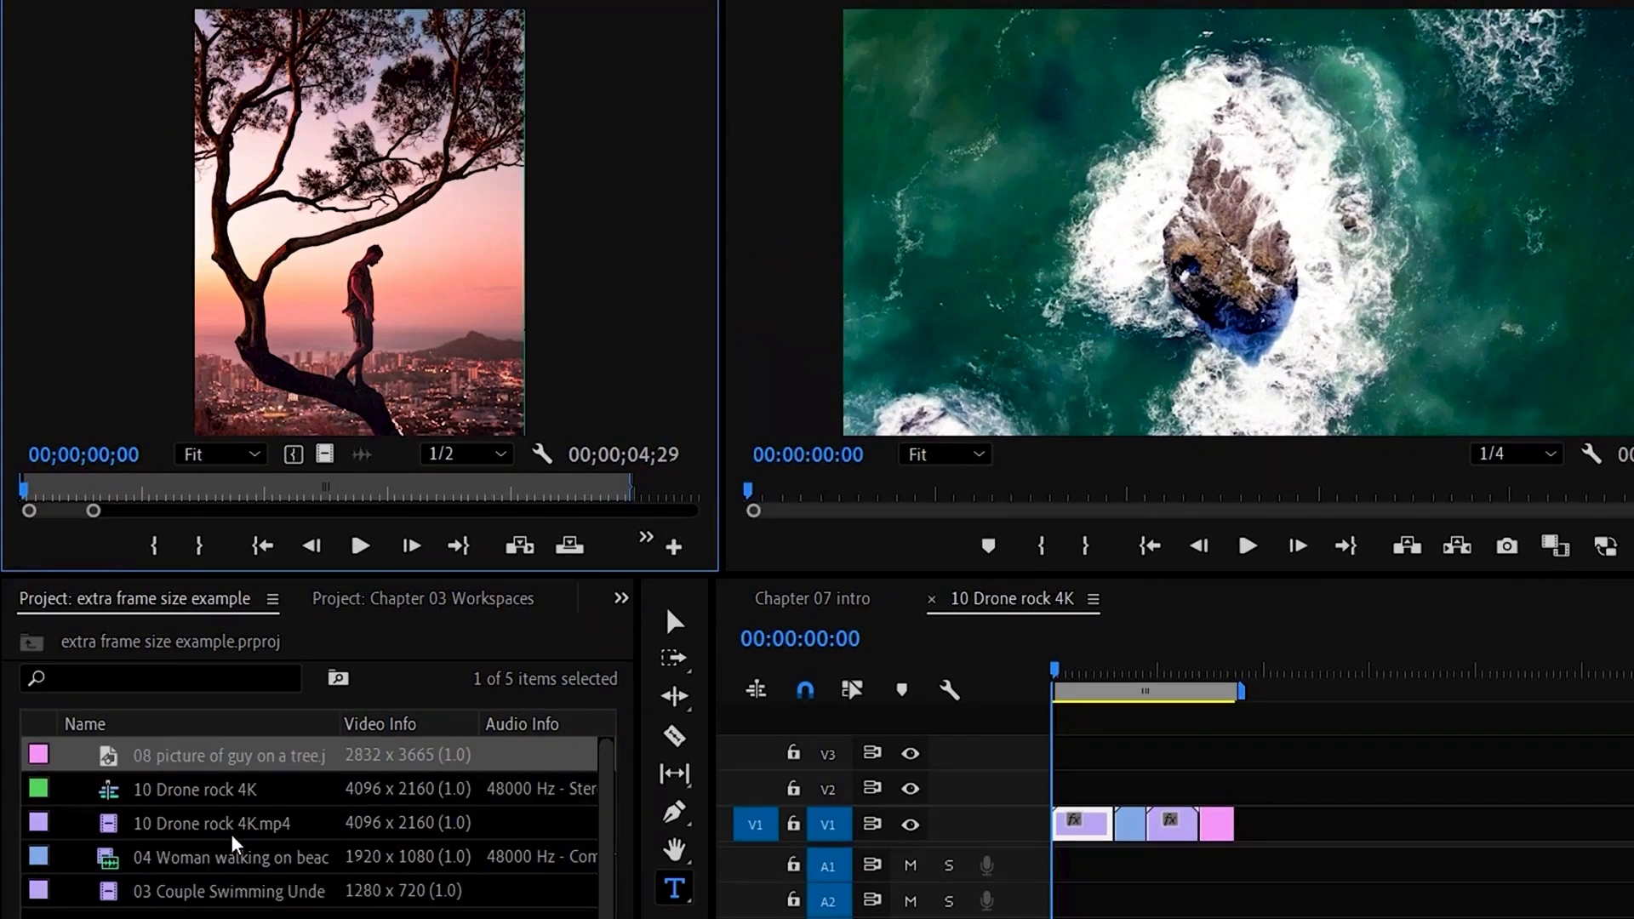
{"action": "double_click", "coordinate": [185, 837]}
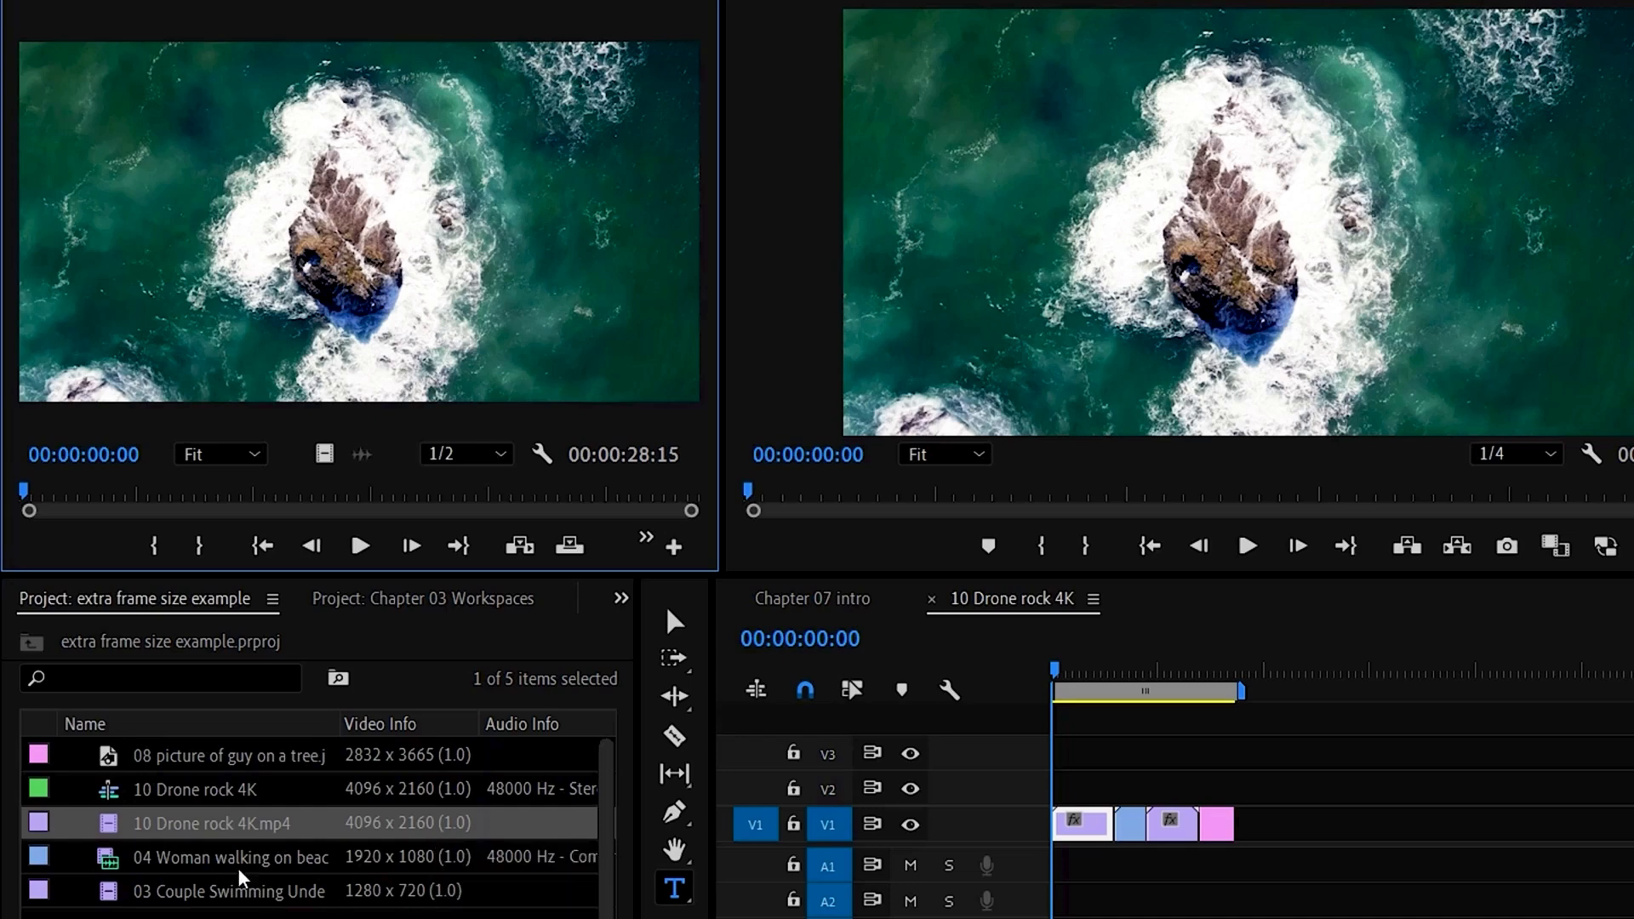
{"action": "left_click", "coordinate": [132, 861]}
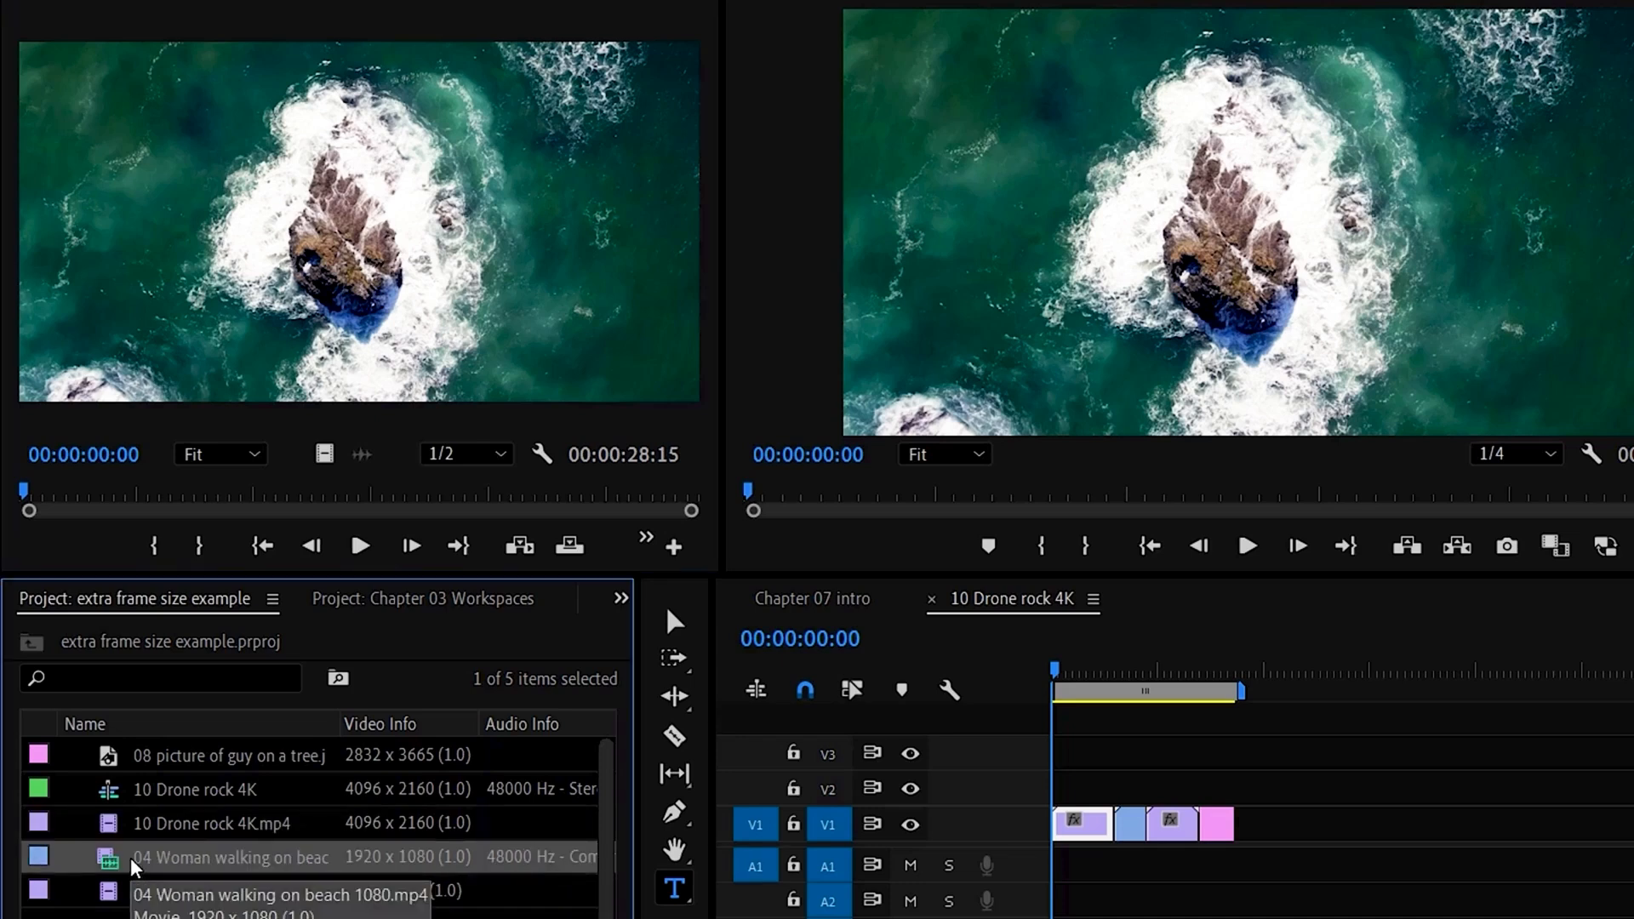
{"action": "left_click", "coordinate": [155, 856]}
{"action": "left_click", "coordinate": [155, 858]}
{"action": "double_click", "coordinate": [118, 858]}
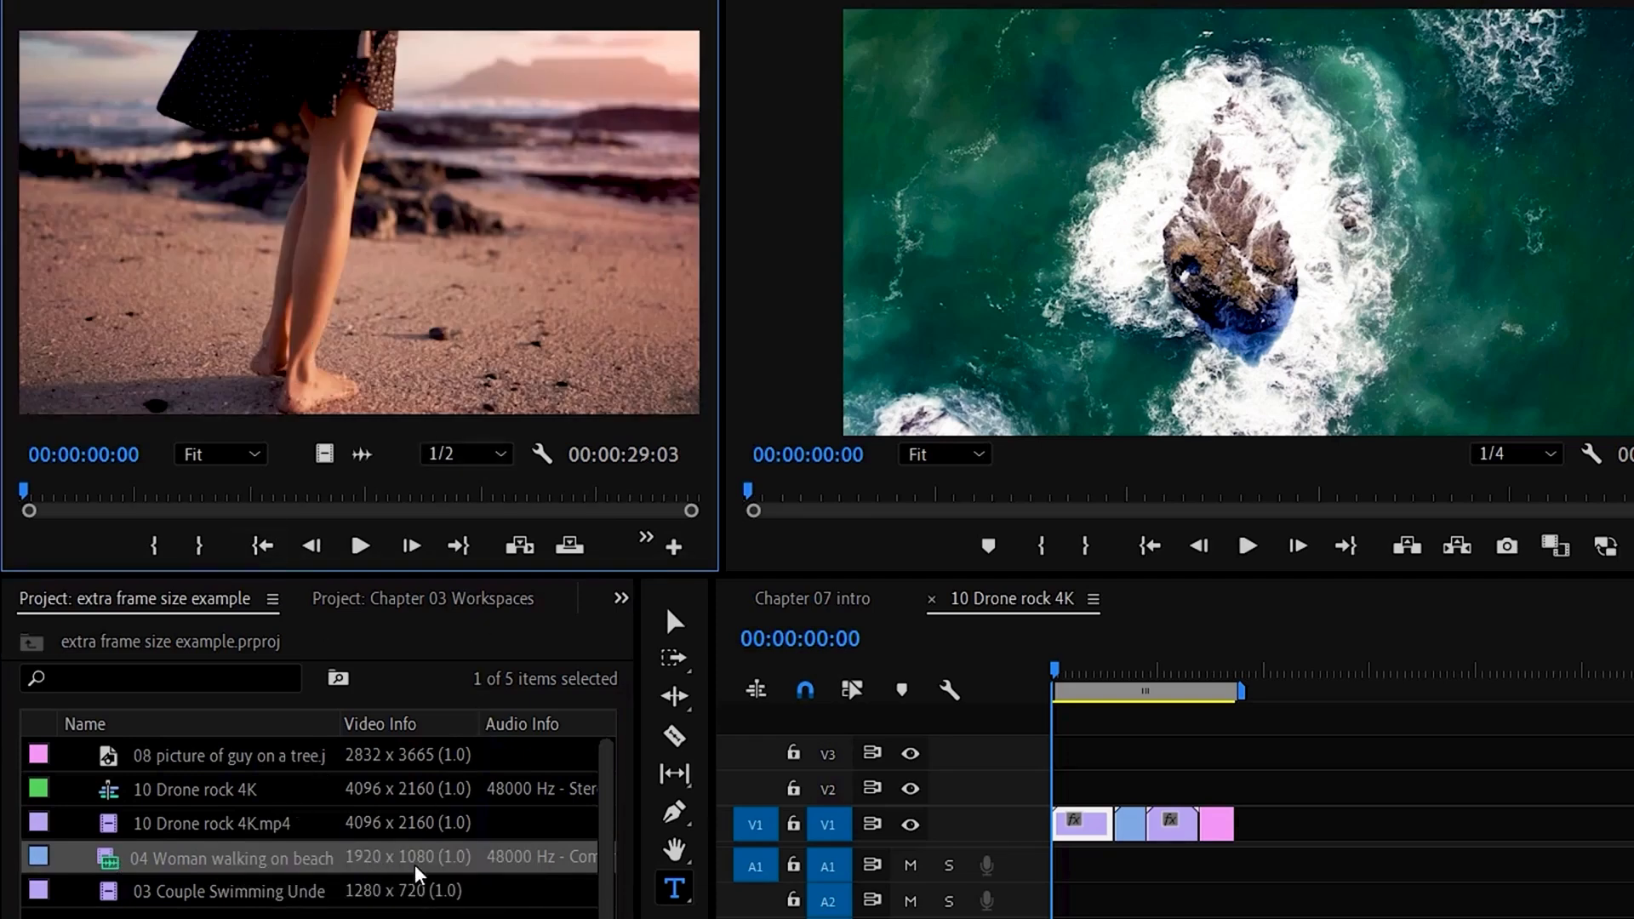
{"action": "double_click", "coordinate": [117, 891]}
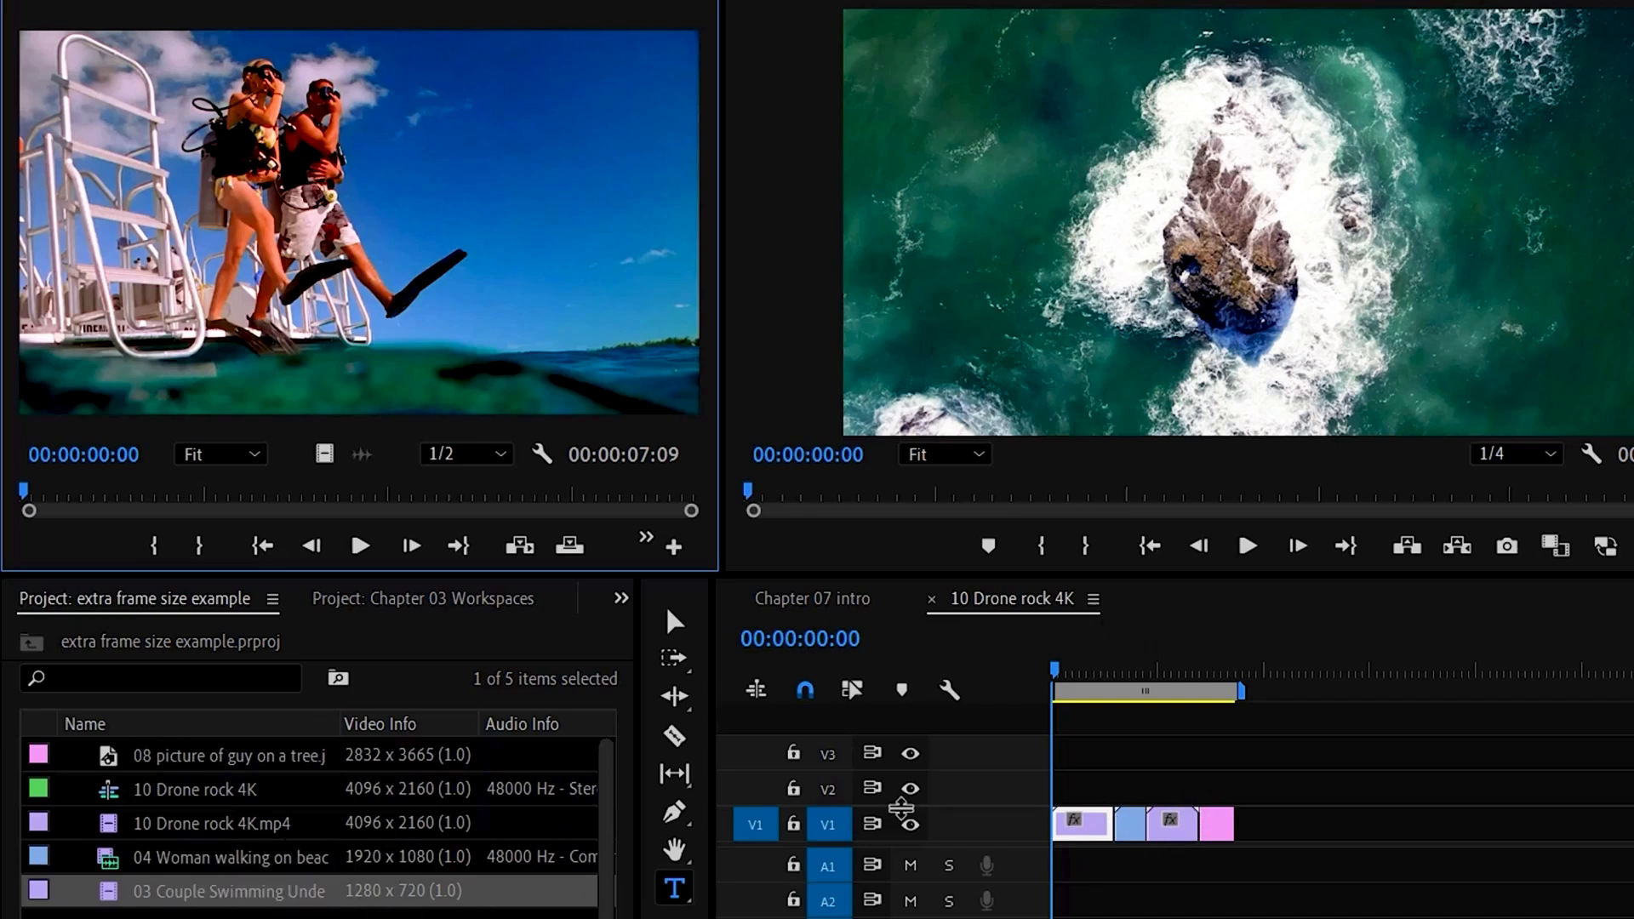
- Scrub through the first clip of the 10 Drone rock 4K sequence to 00:00:03:10
{"action": "left_click", "coordinate": [1073, 690]}
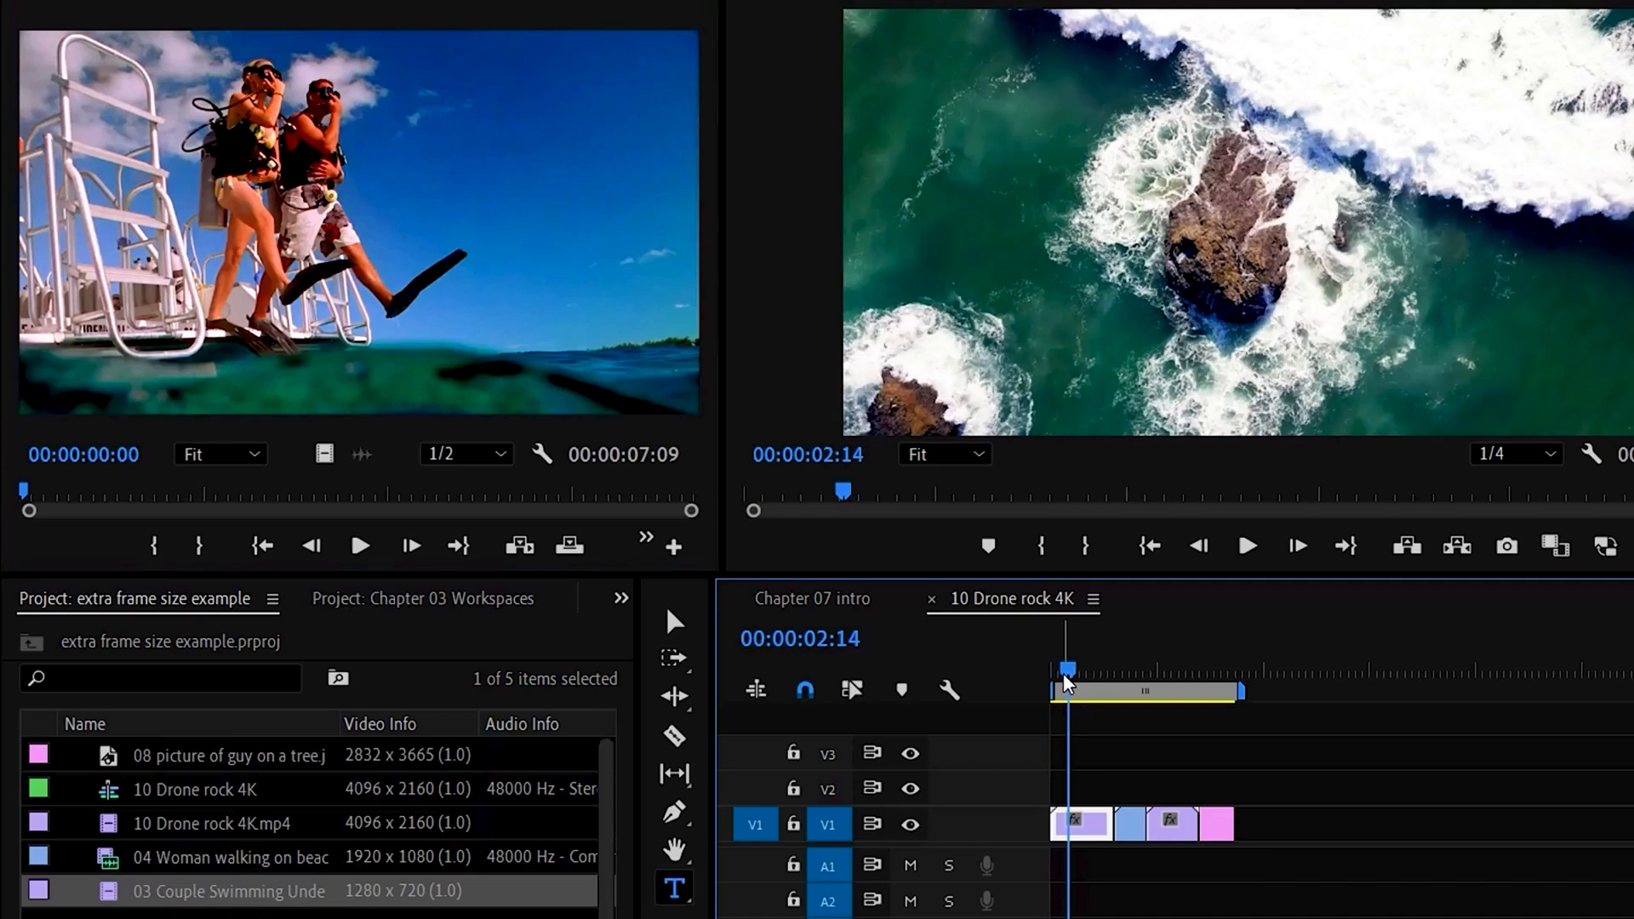
{"action": "left_click", "coordinate": [1063, 671]}
{"action": "mouse_move", "coordinate": [1065, 669]}
{"action": "left_mouse_down"}
{"action": "mouse_move", "coordinate": [1088, 672]}
{"action": "mouse_move", "coordinate": [1074, 670]}
{"action": "left_mouse_up"}
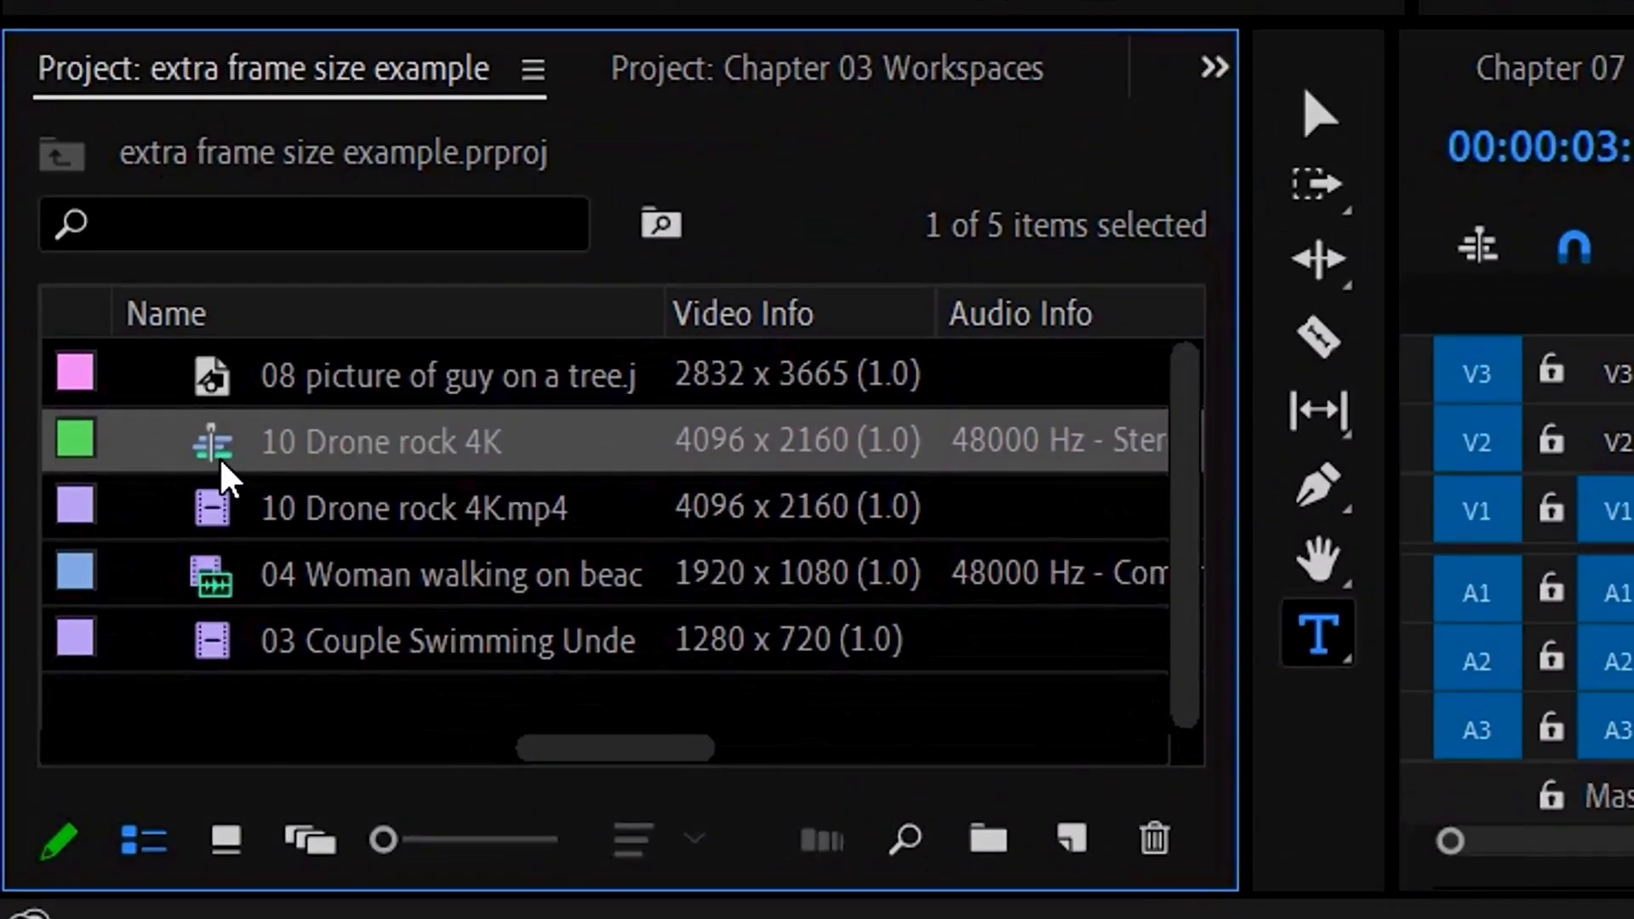
- Set the 10 Drone rock 4K sequence's frame size to 3840 horizontal by 2160 vertical, accepting the deletion of its preview files
{"action": "mouse_move", "coordinate": [114, 801]}
{"action": "mouse_move", "coordinate": [221, 452]}
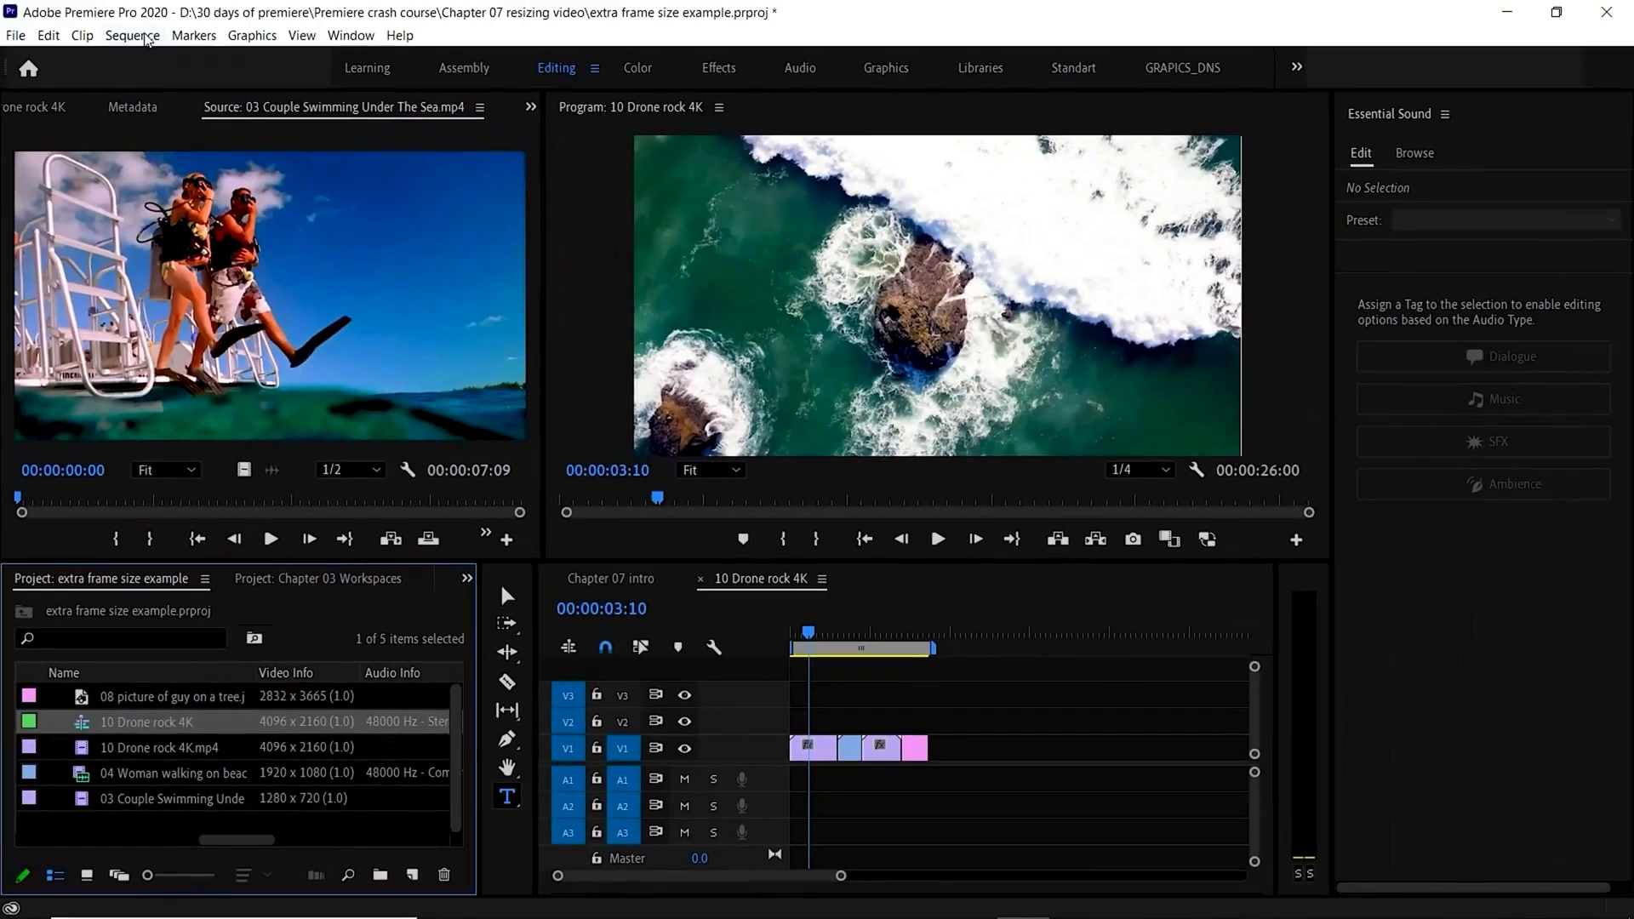
{"action": "left_click", "coordinate": [132, 35]}
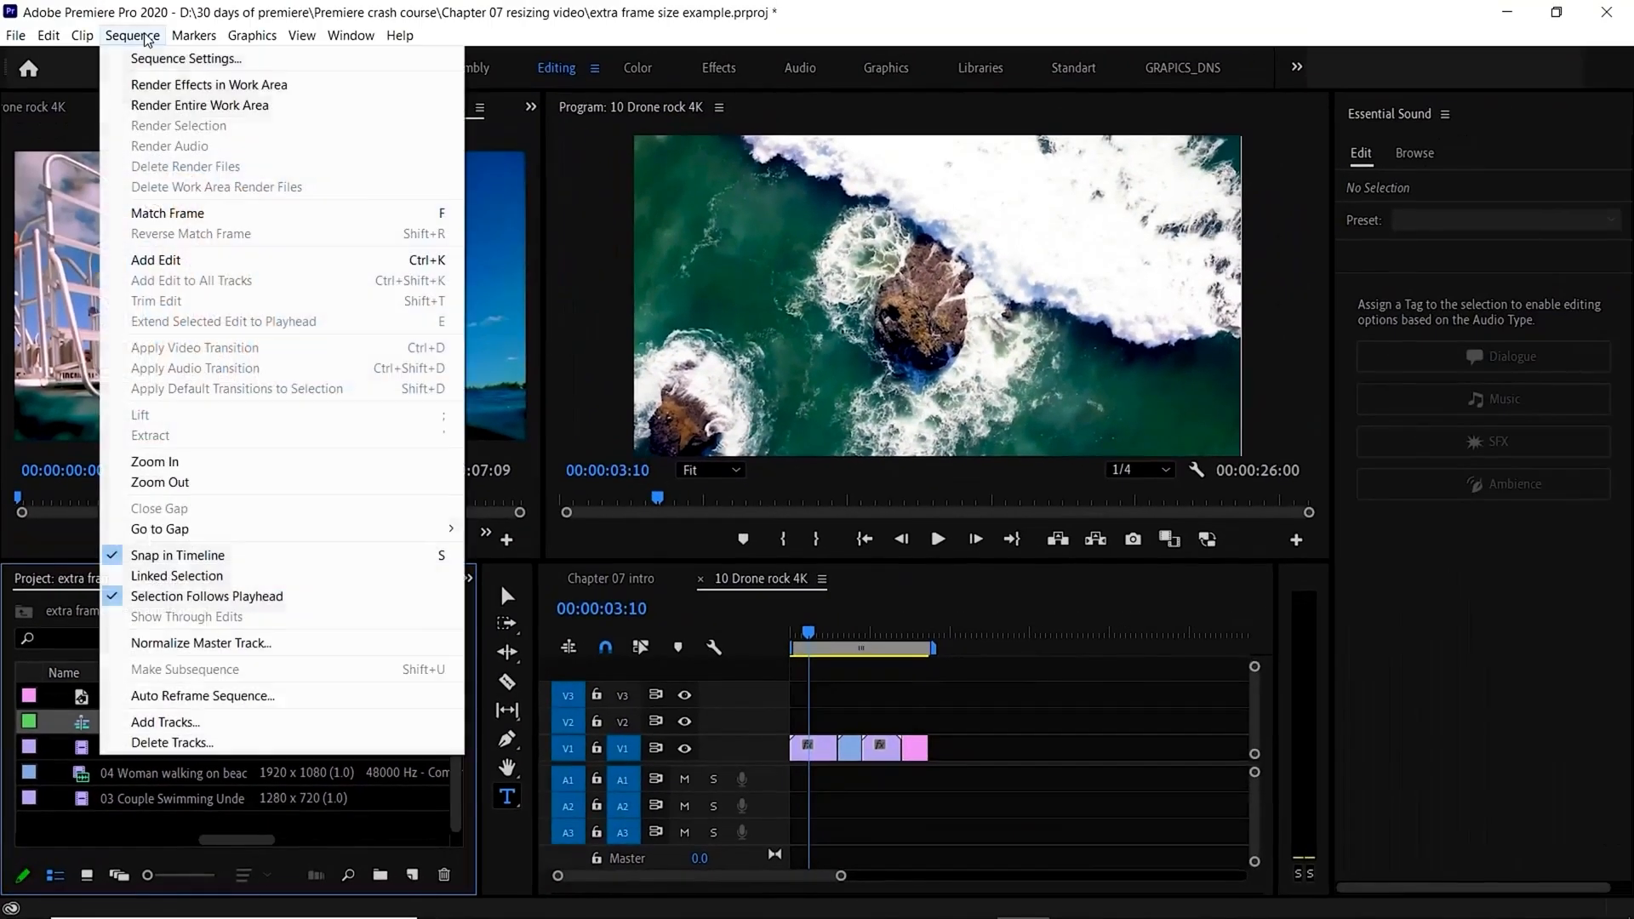
{"action": "left_click", "coordinate": [154, 58]}
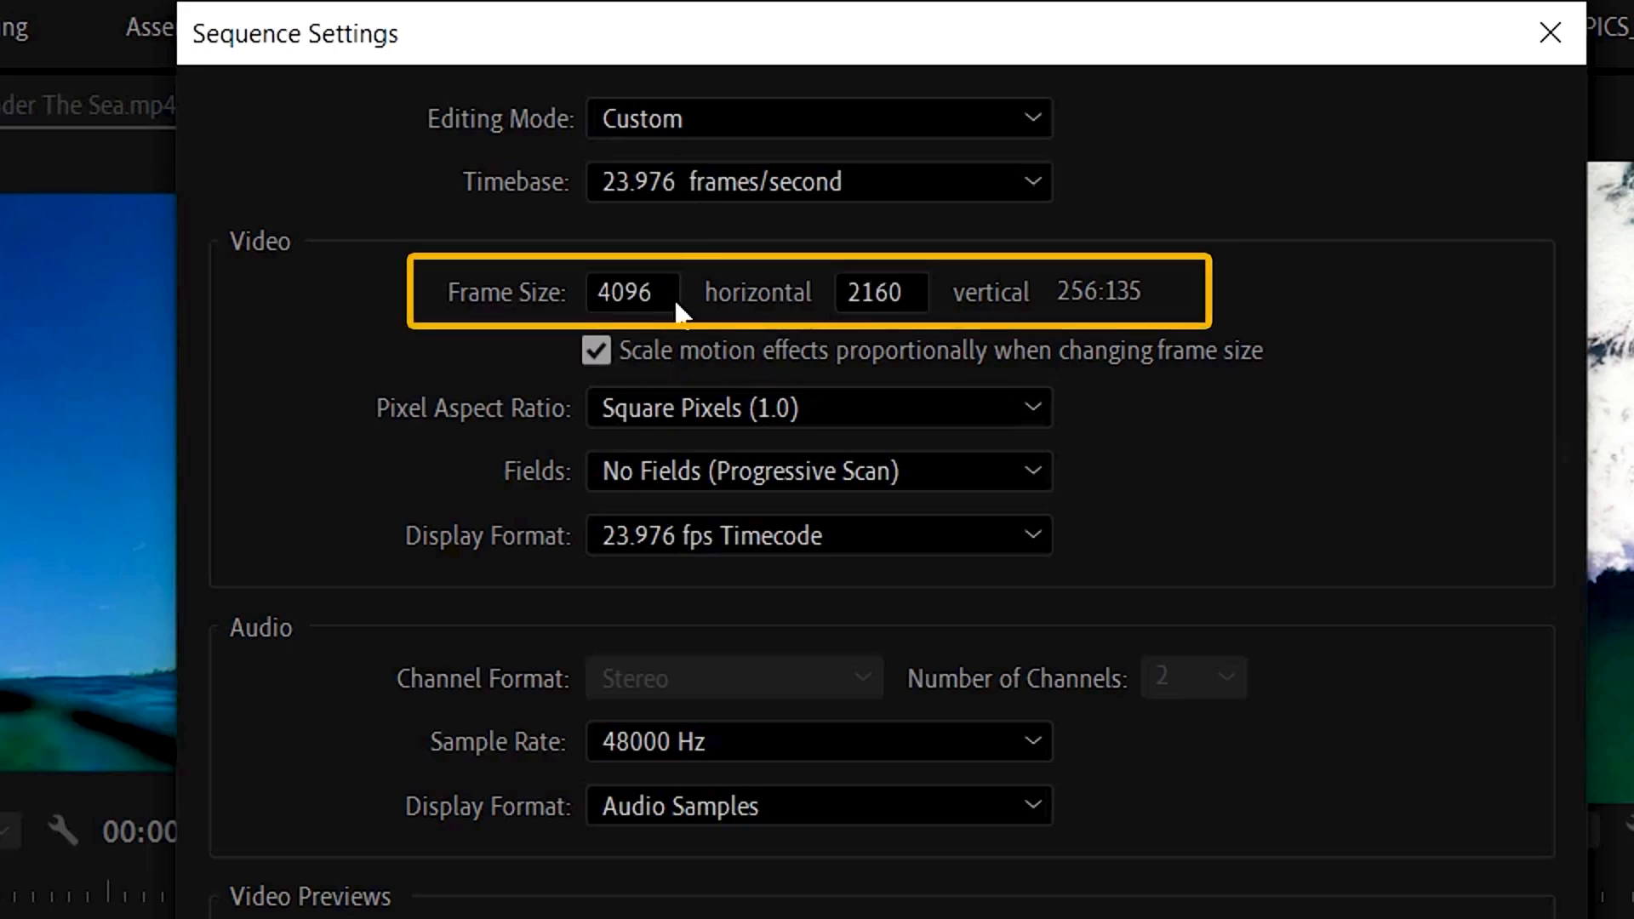
{"action": "left_click_drag", "start_coordinate": [664, 292], "coordinate": [558, 292]}
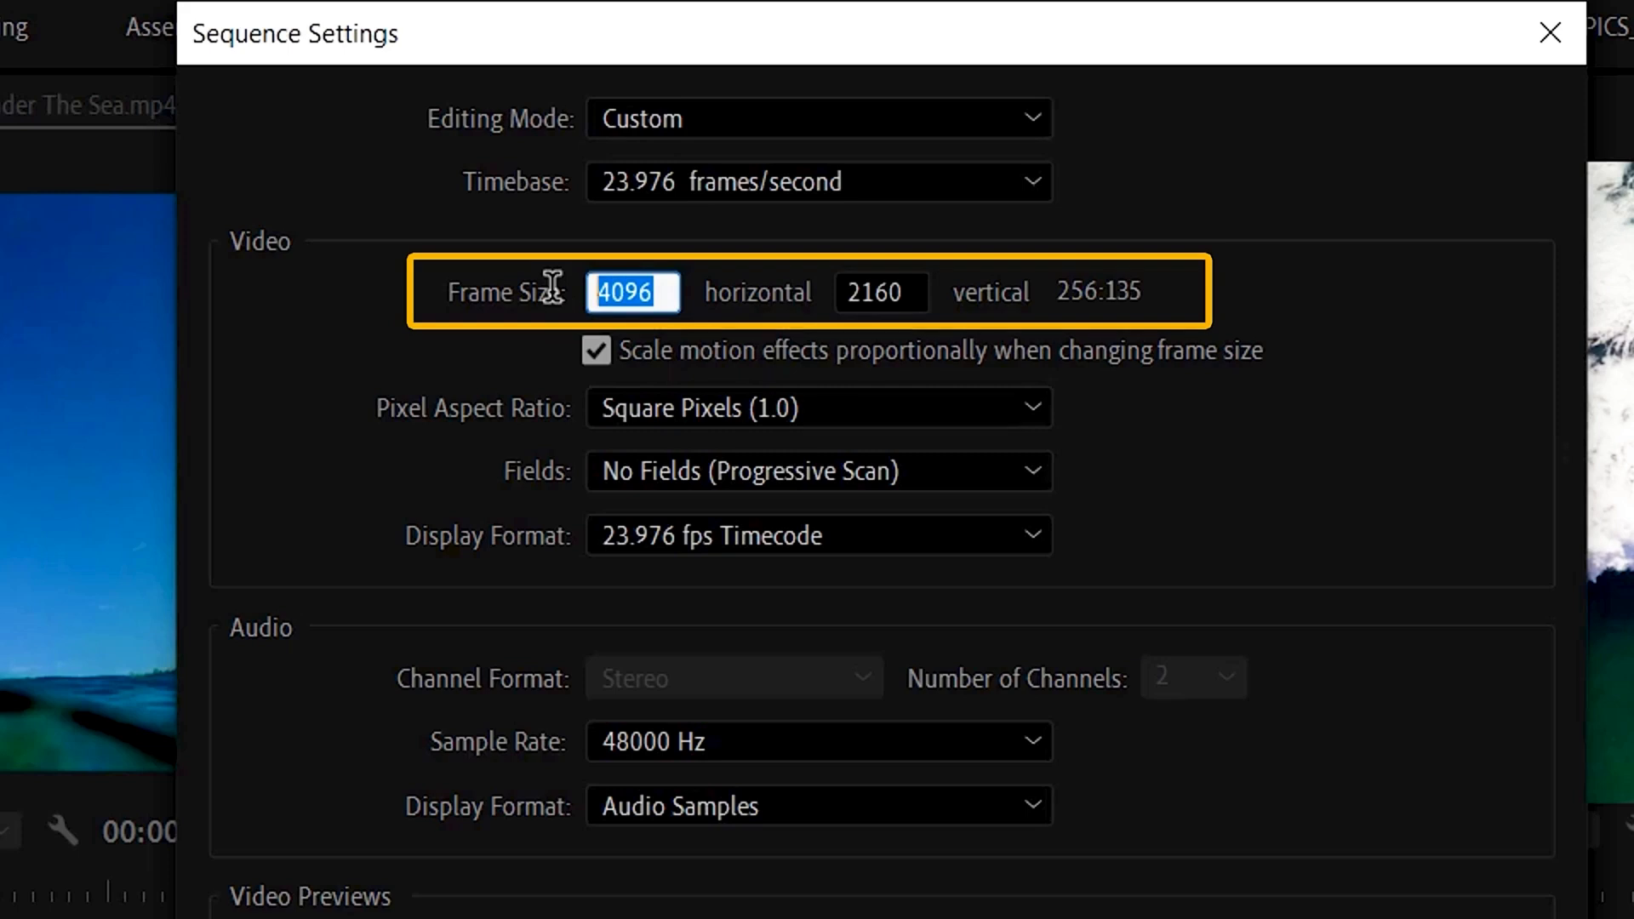
{"action": "type", "text": "3840"}
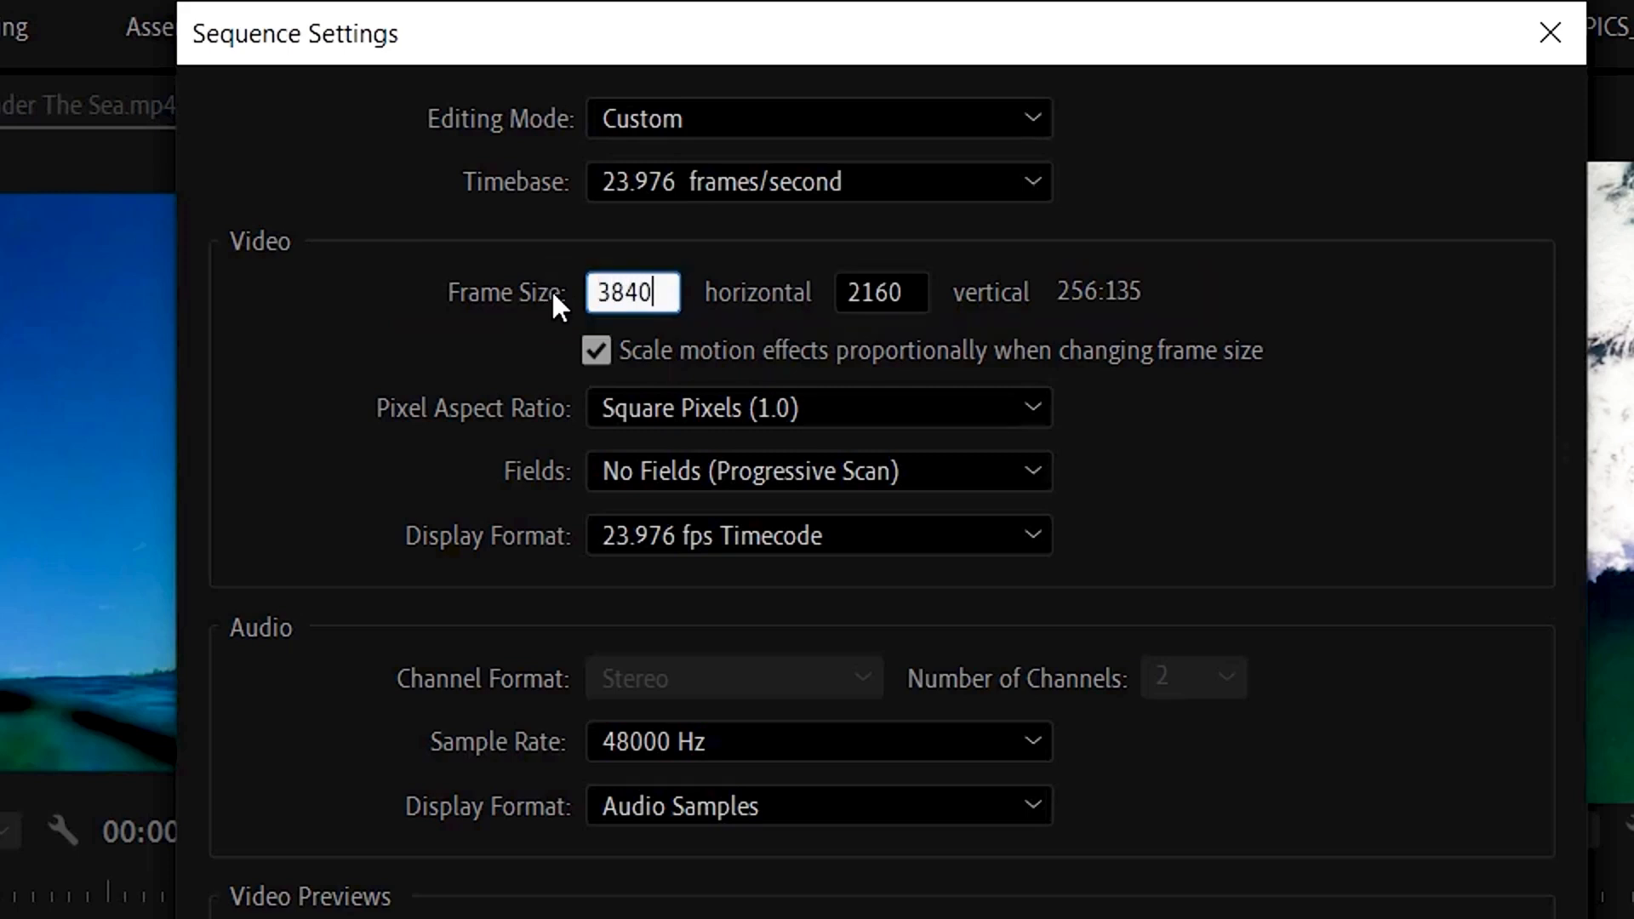
{"action": "left_click", "coordinate": [911, 292]}
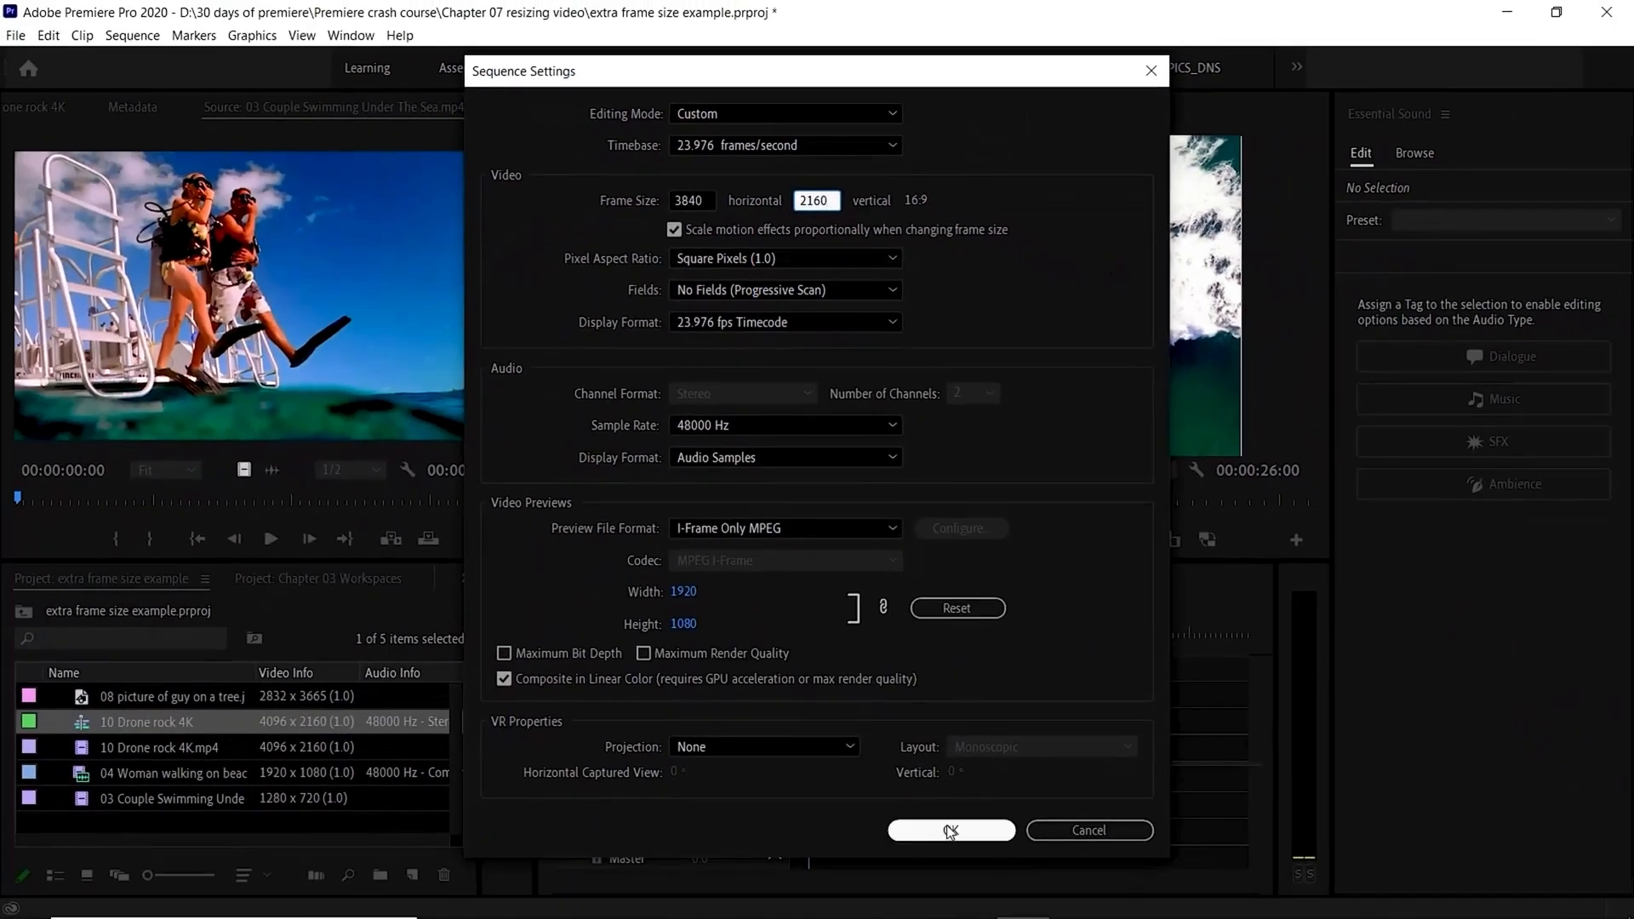
{"action": "left_click", "coordinate": [947, 830]}
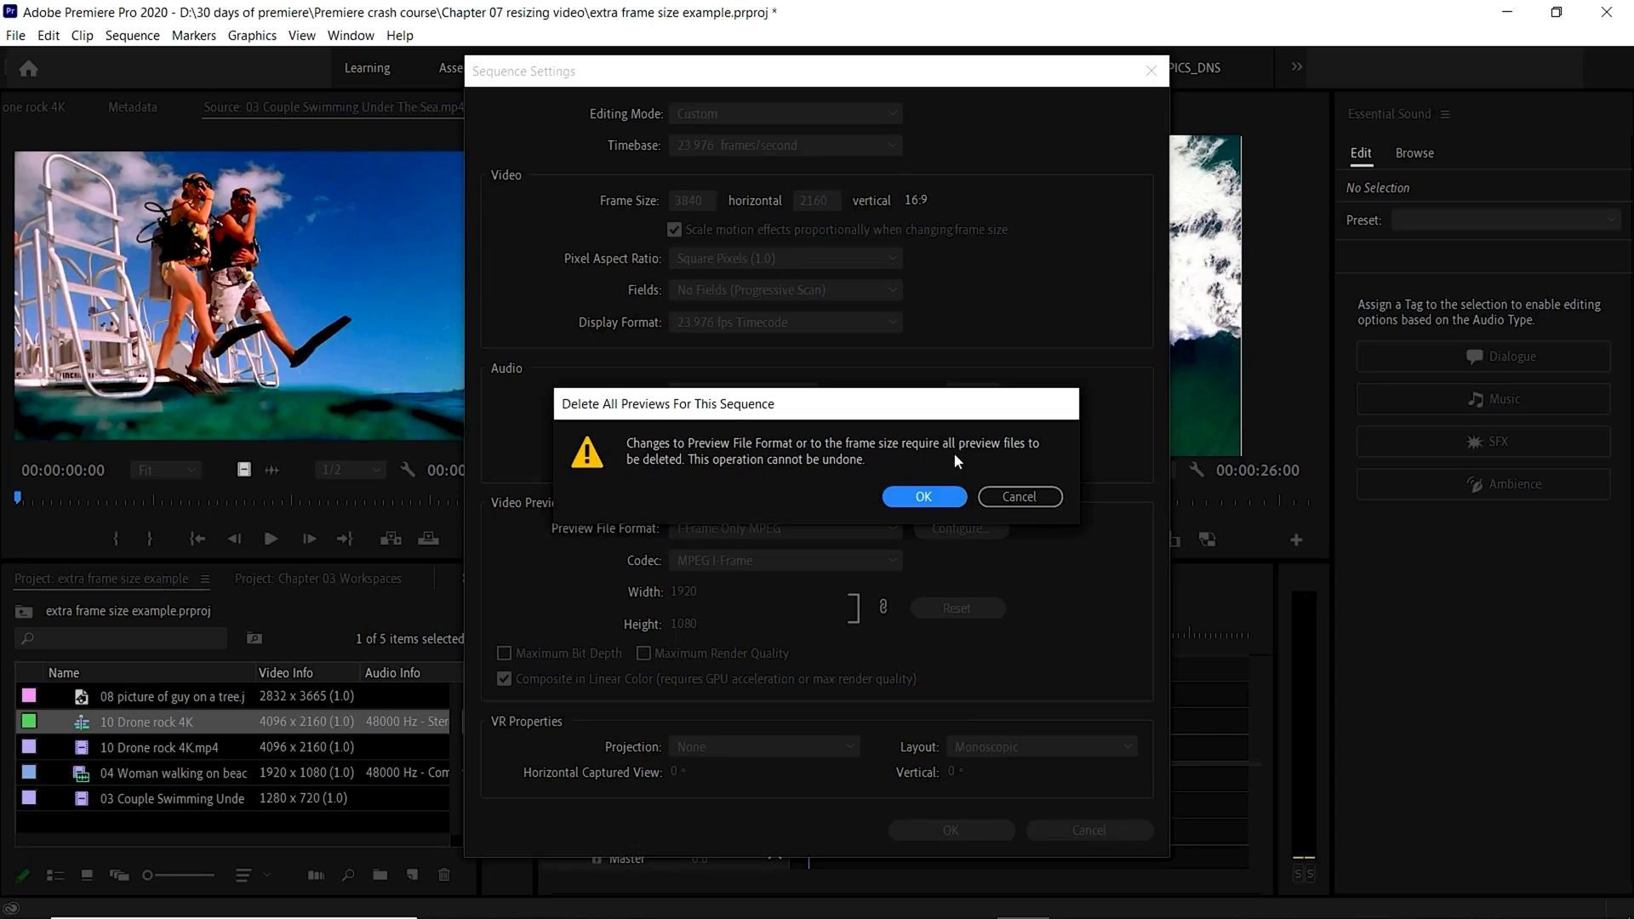
{"action": "left_click", "coordinate": [923, 498]}
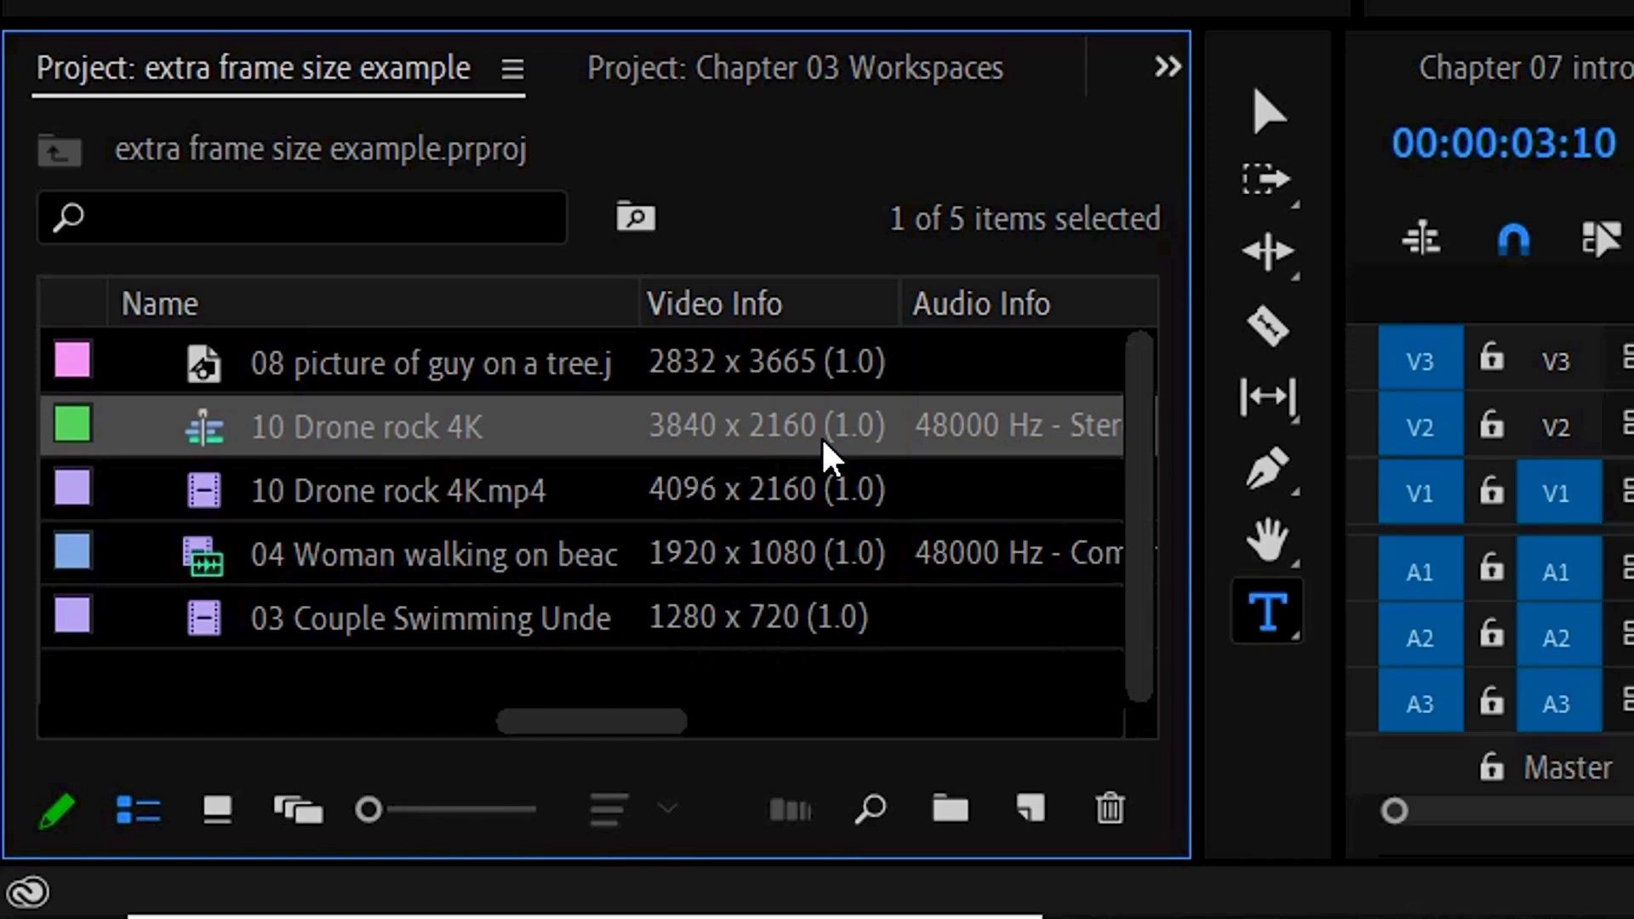
- Check the resized sequence at 00:00:04:00 and select the 04 Woman walking on beach clip in the project
{"action": "mouse_move", "coordinate": [839, 434]}
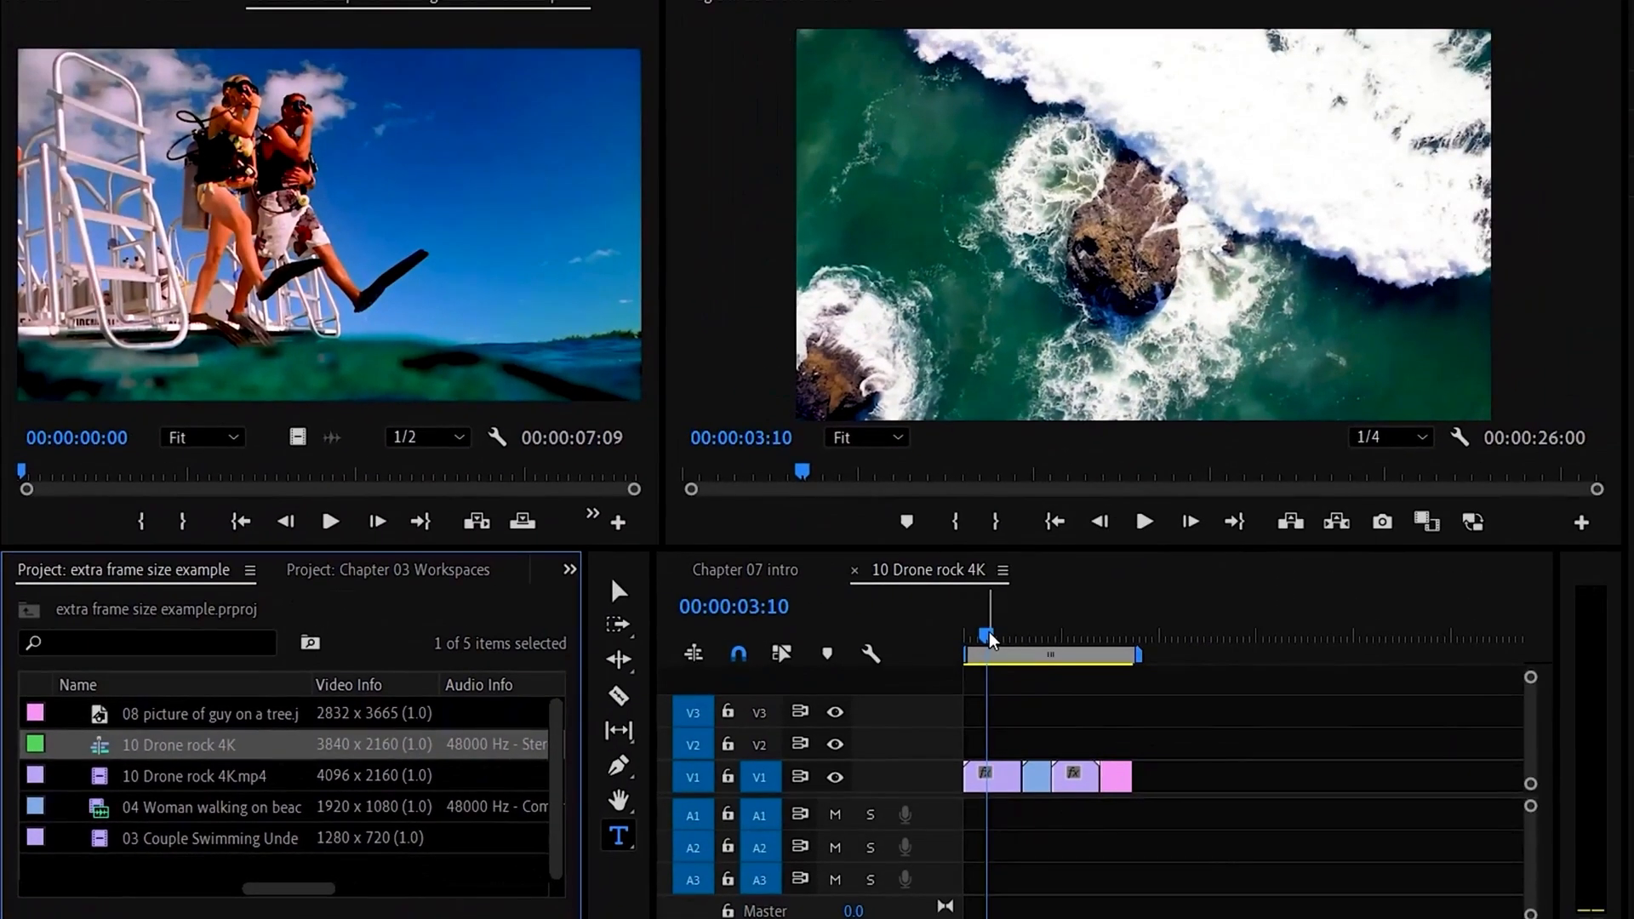
{"action": "mouse_move", "coordinate": [990, 639]}
{"action": "left_mouse_down"}
{"action": "mouse_move", "coordinate": [1119, 647]}
{"action": "mouse_move", "coordinate": [990, 644]}
{"action": "left_mouse_up"}
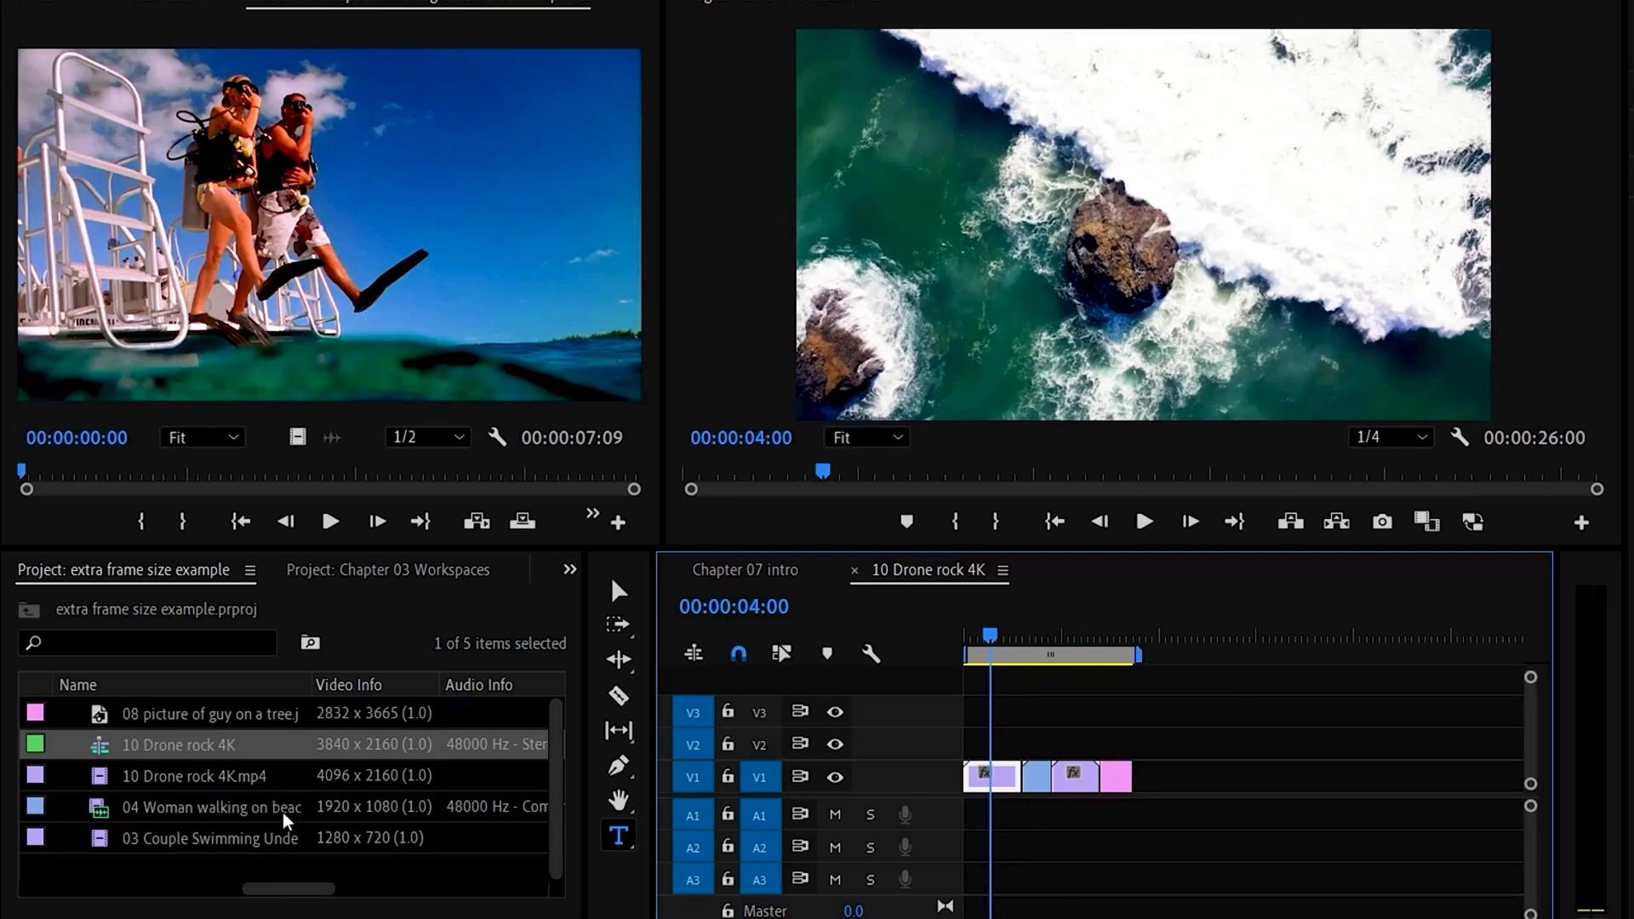
{"action": "left_click", "coordinate": [231, 817]}
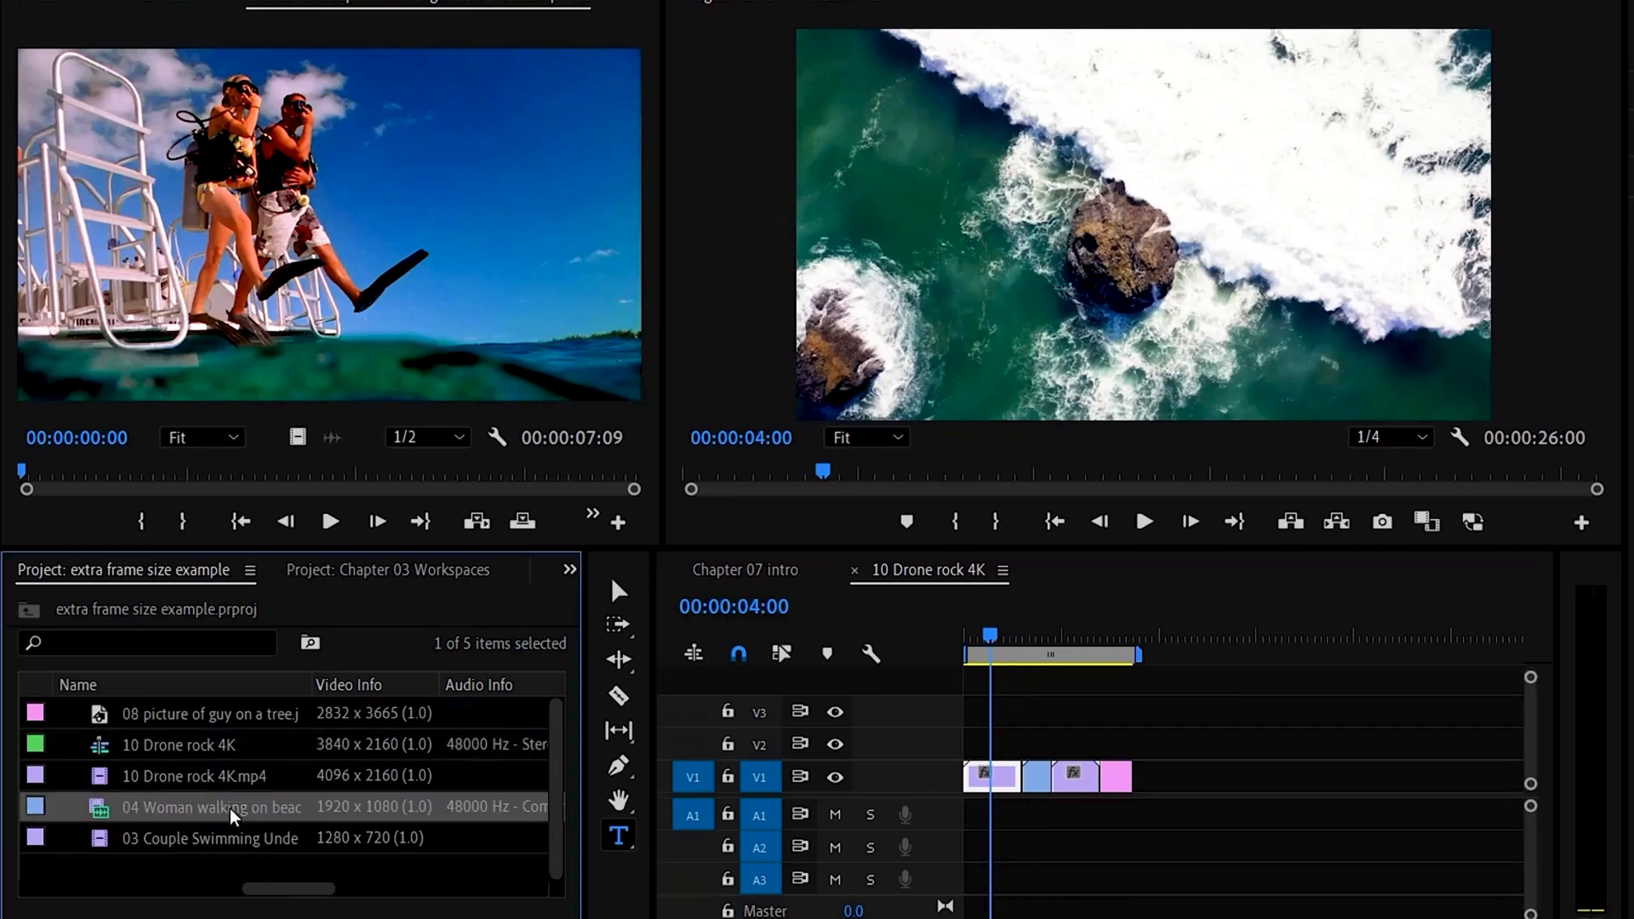
- Check how the woman walking, couple swimming, tree picture and drone rock clips each fill the 10 Drone rock 4K sequence frame
{"action": "left_click", "coordinate": [1033, 653]}
{"action": "left_click", "coordinate": [1072, 655]}
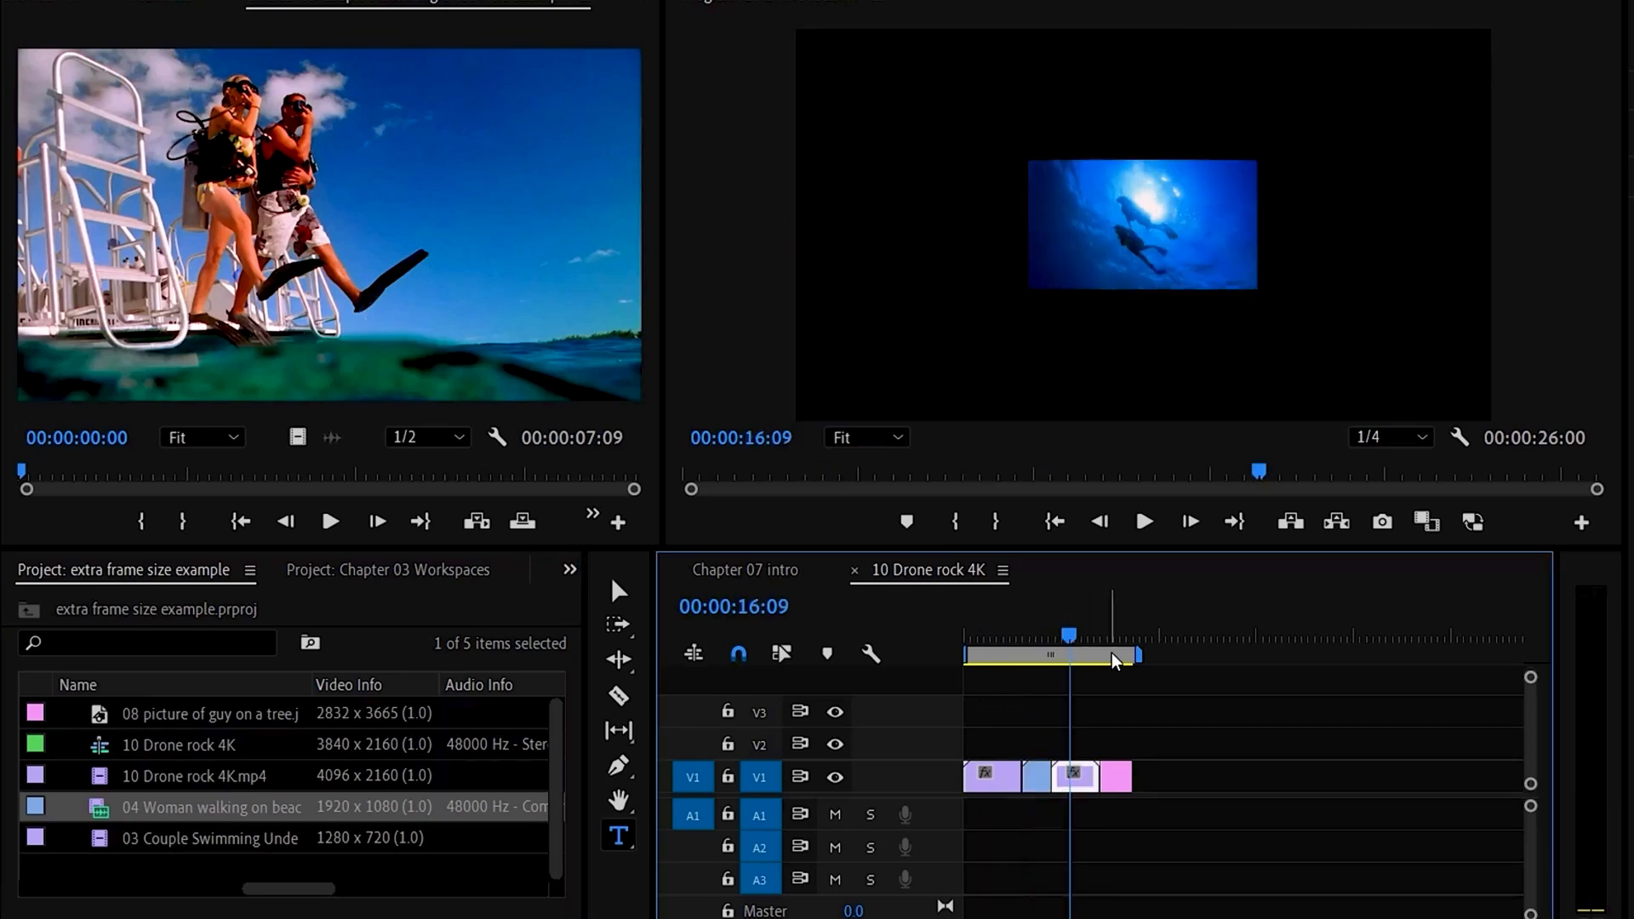
{"action": "left_click", "coordinate": [1115, 657]}
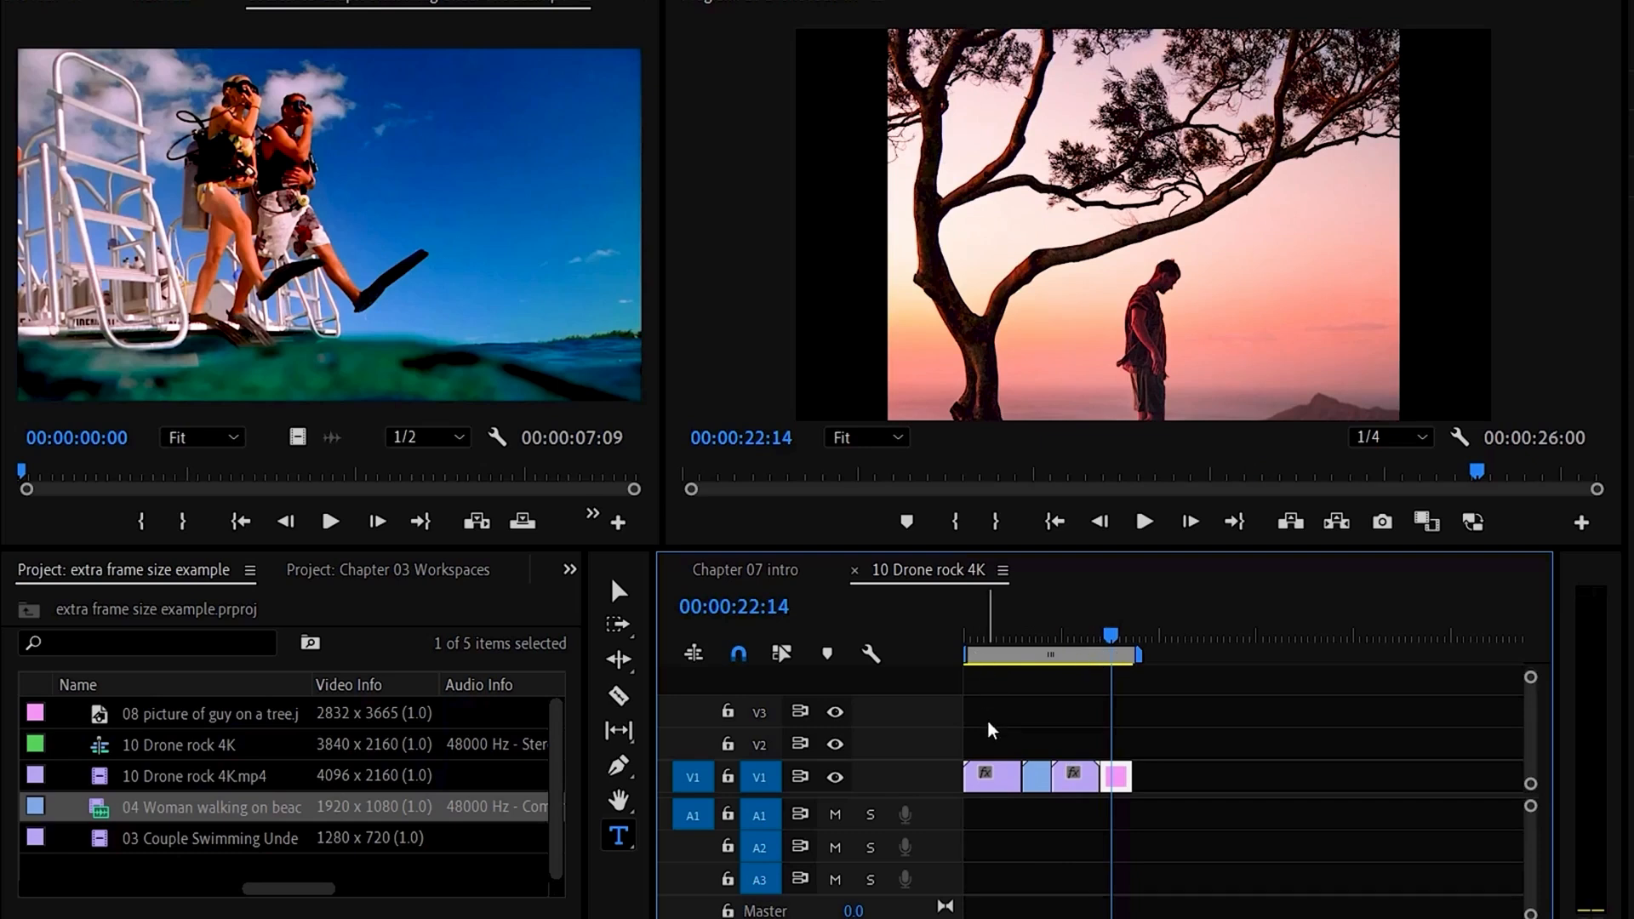
{"action": "left_click", "coordinate": [985, 669]}
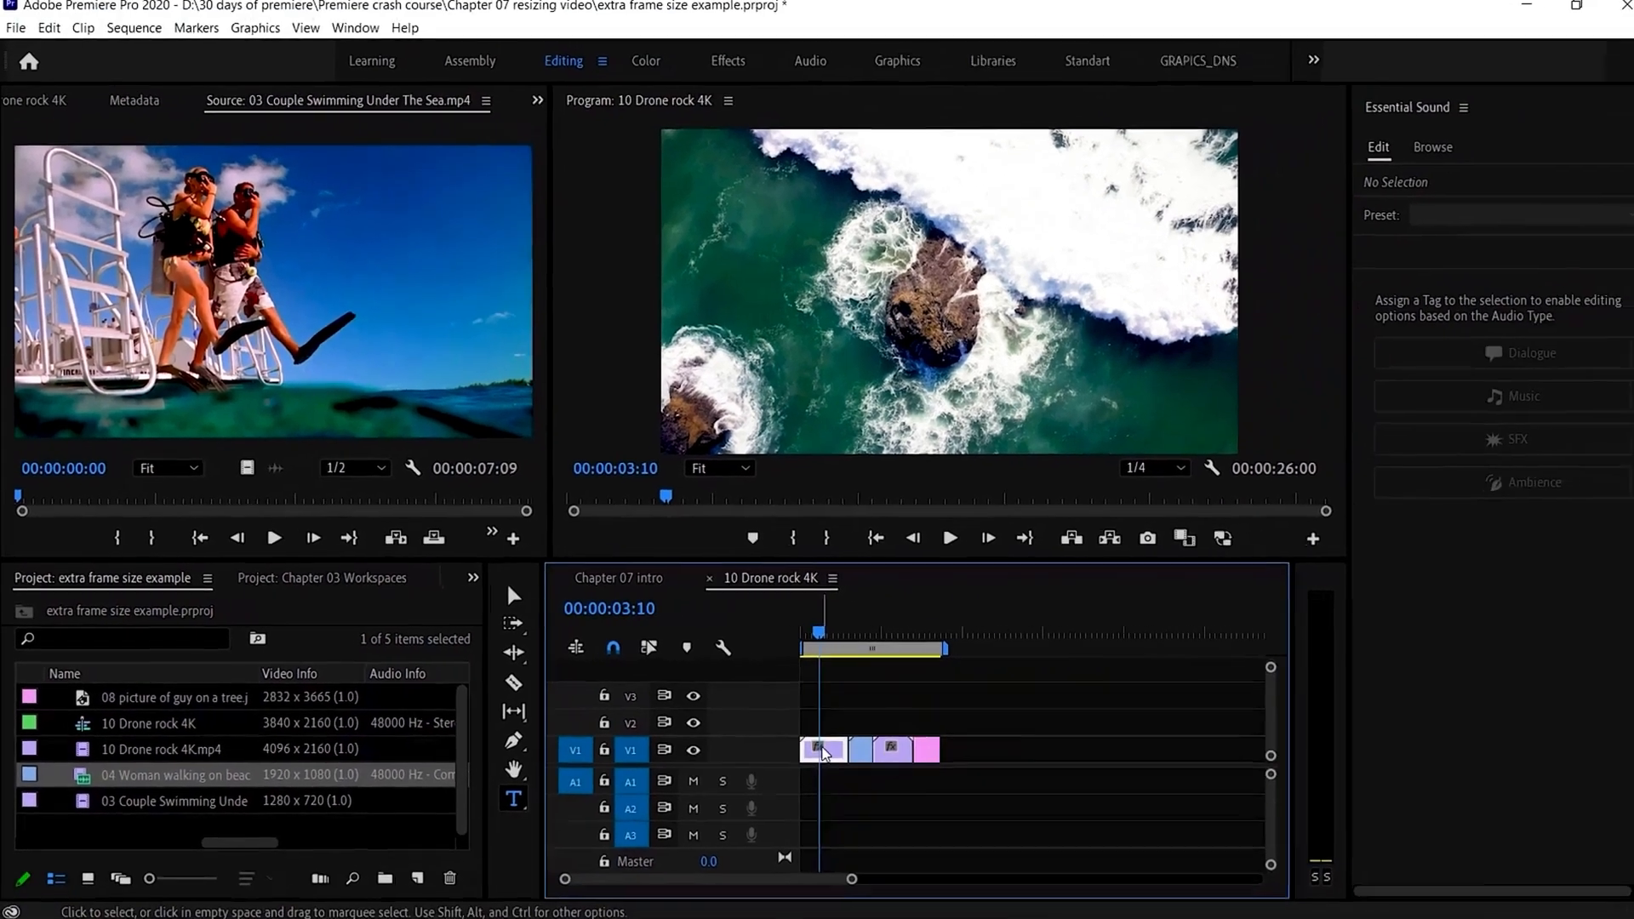
- Apply Set to Frame Size to the 10 Drone rock 4K.mp4 clip in the sequence
{"action": "right_click", "coordinate": [988, 775]}
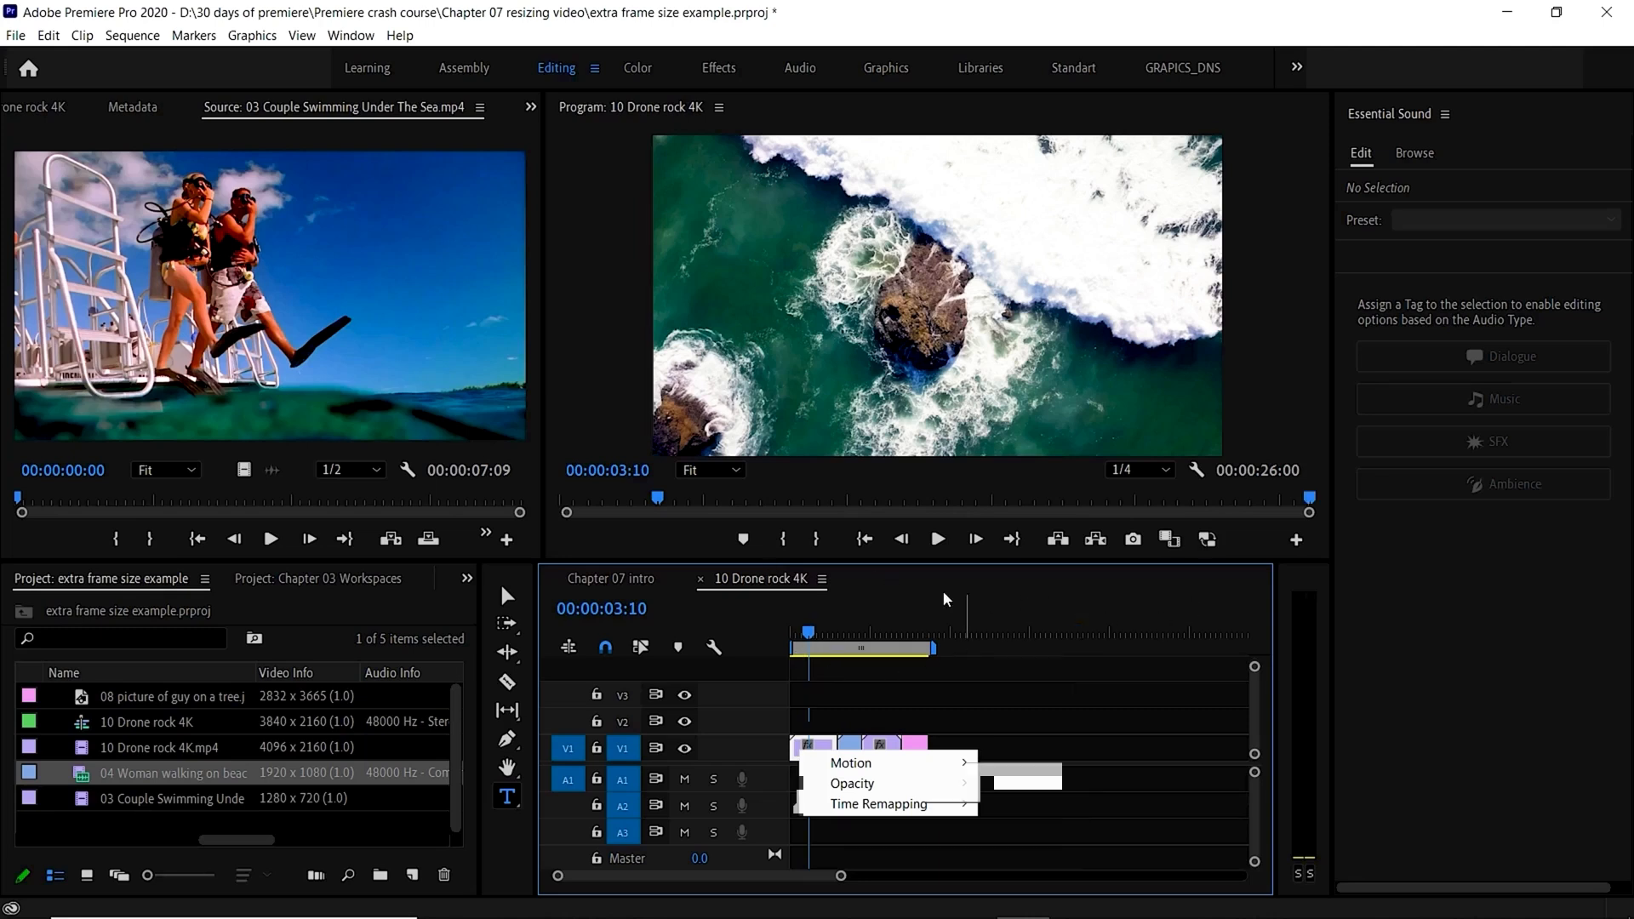
{"action": "left_click", "coordinate": [818, 632]}
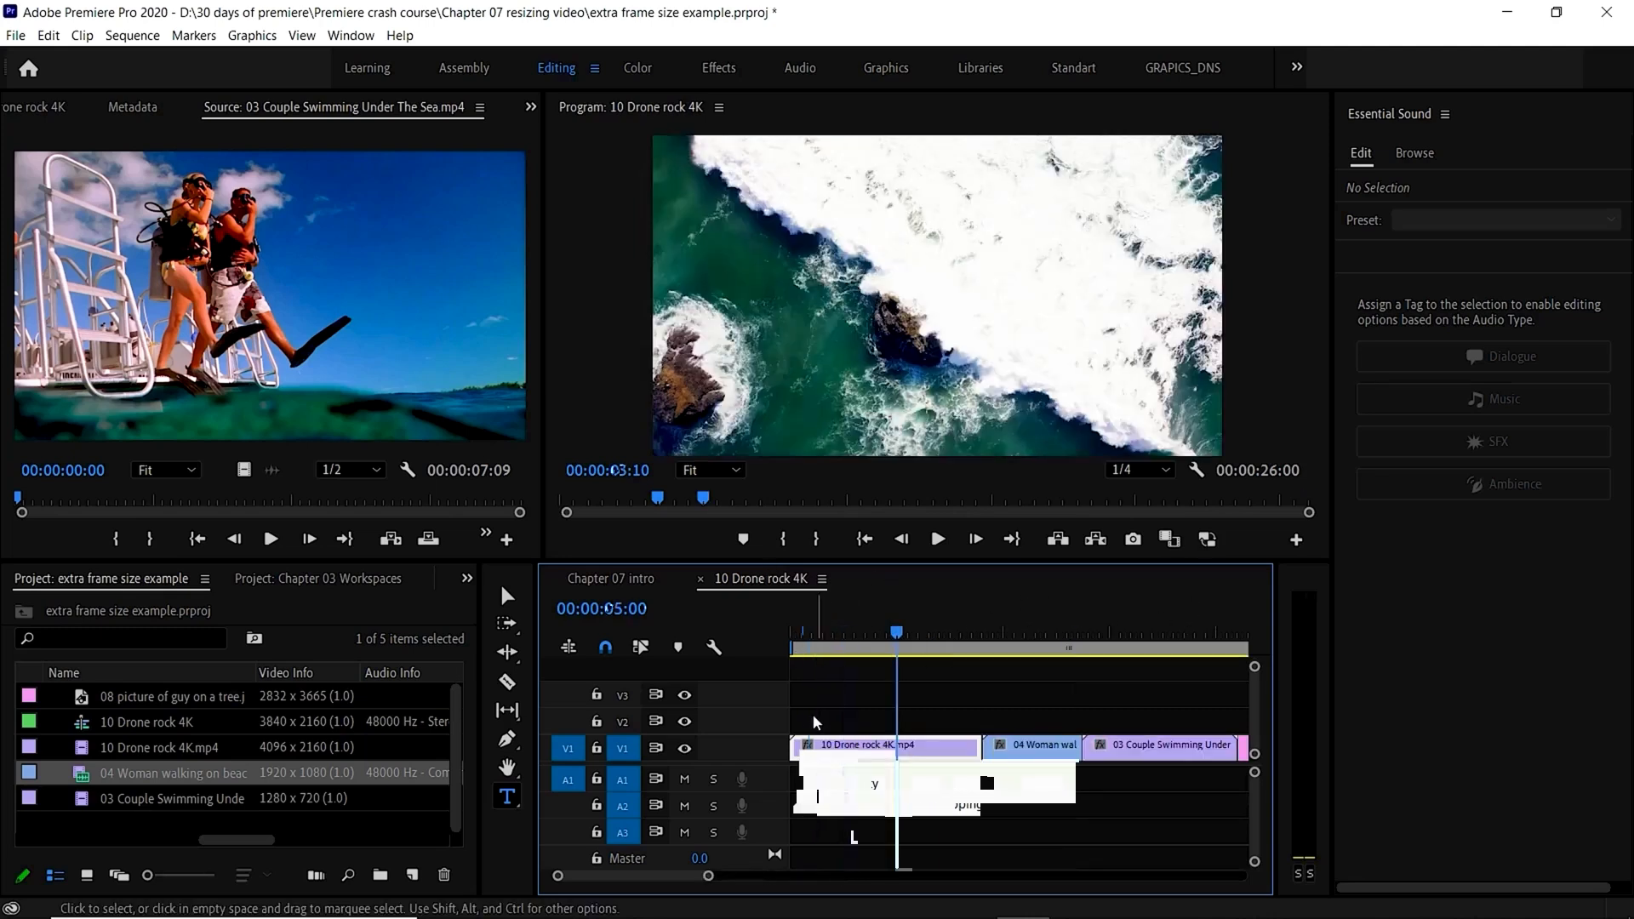
{"action": "right_click", "coordinate": [835, 747]}
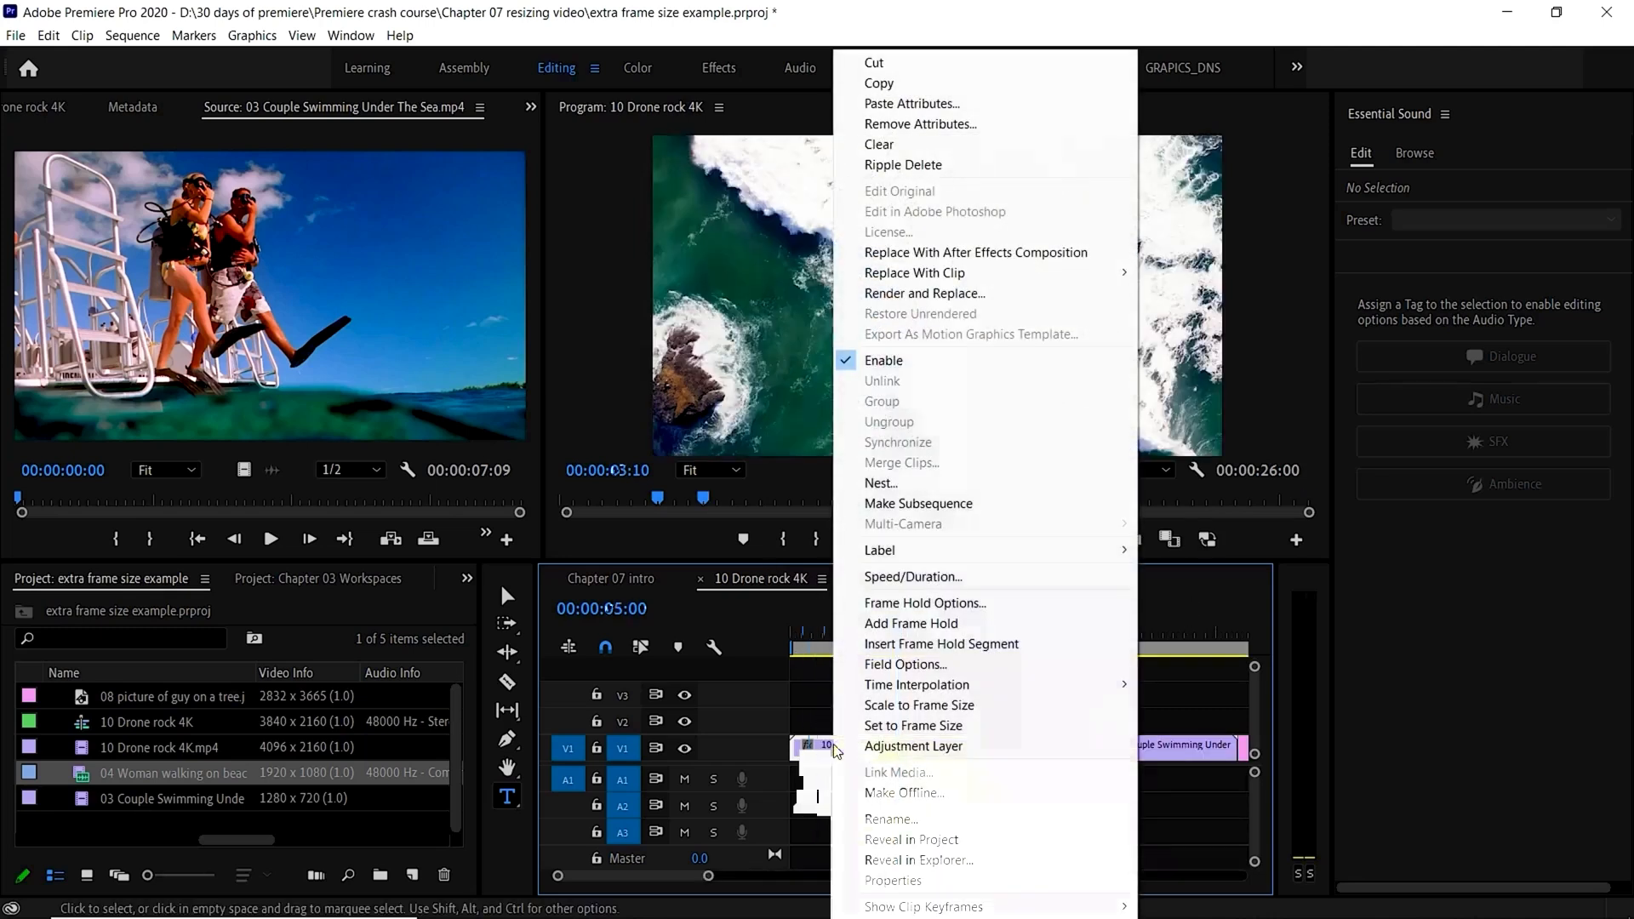
{"action": "left_click", "coordinate": [914, 728]}
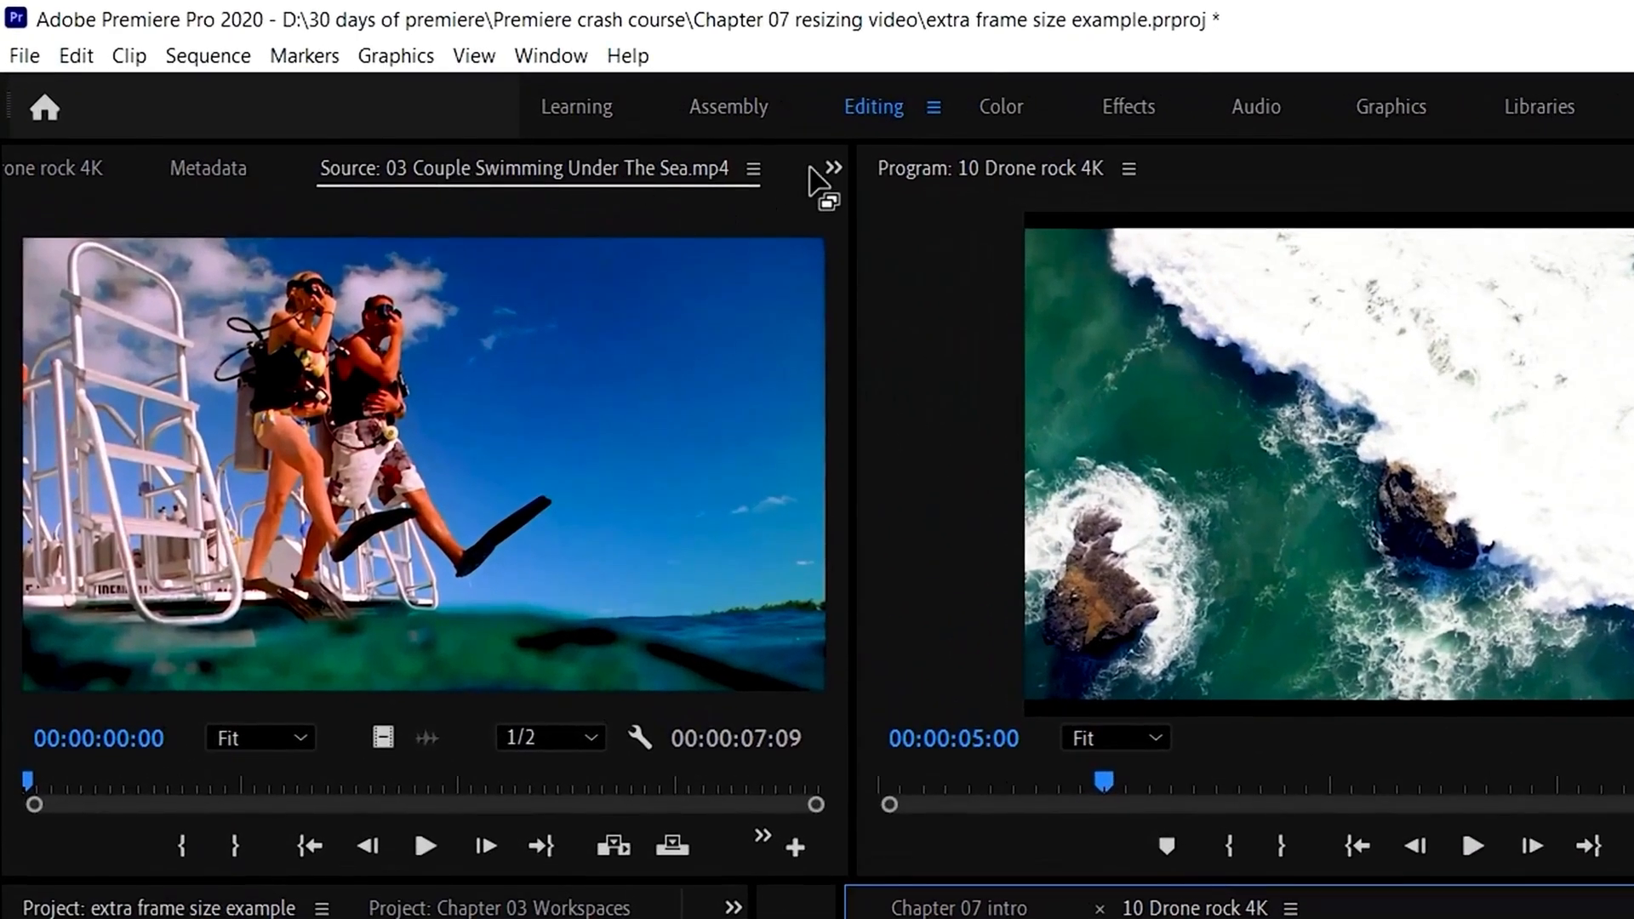
- Show the effect controls of the 10 Drone rock 4K.mp4 clip and set its Motion Scale to 99.8
{"action": "left_click", "coordinate": [833, 169]}
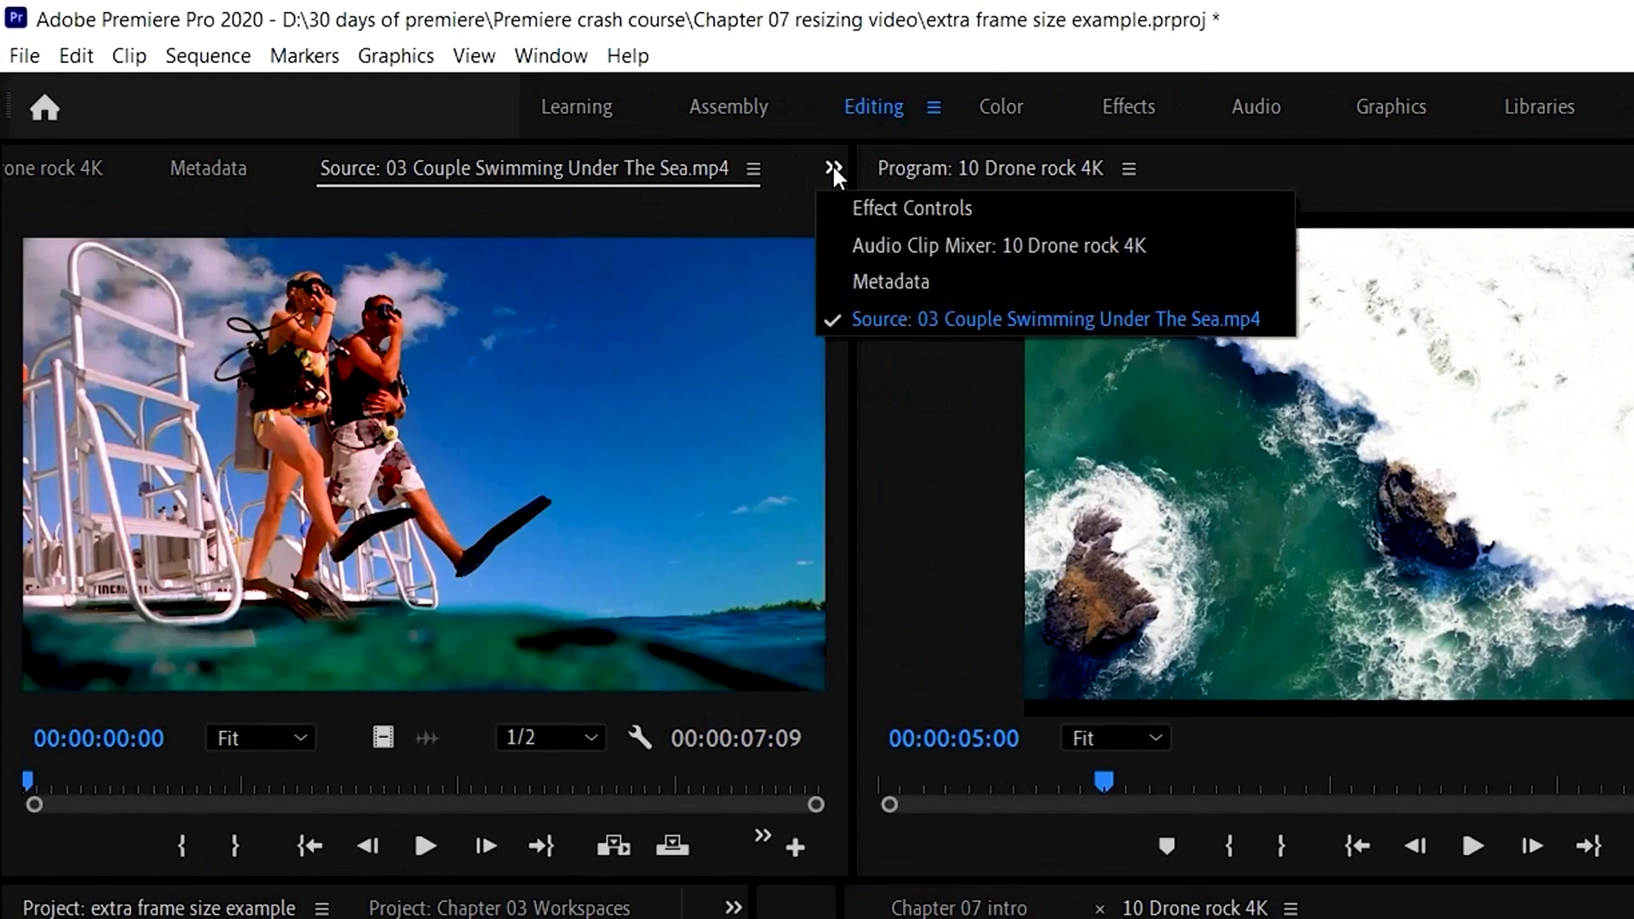
{"action": "left_click", "coordinate": [886, 209]}
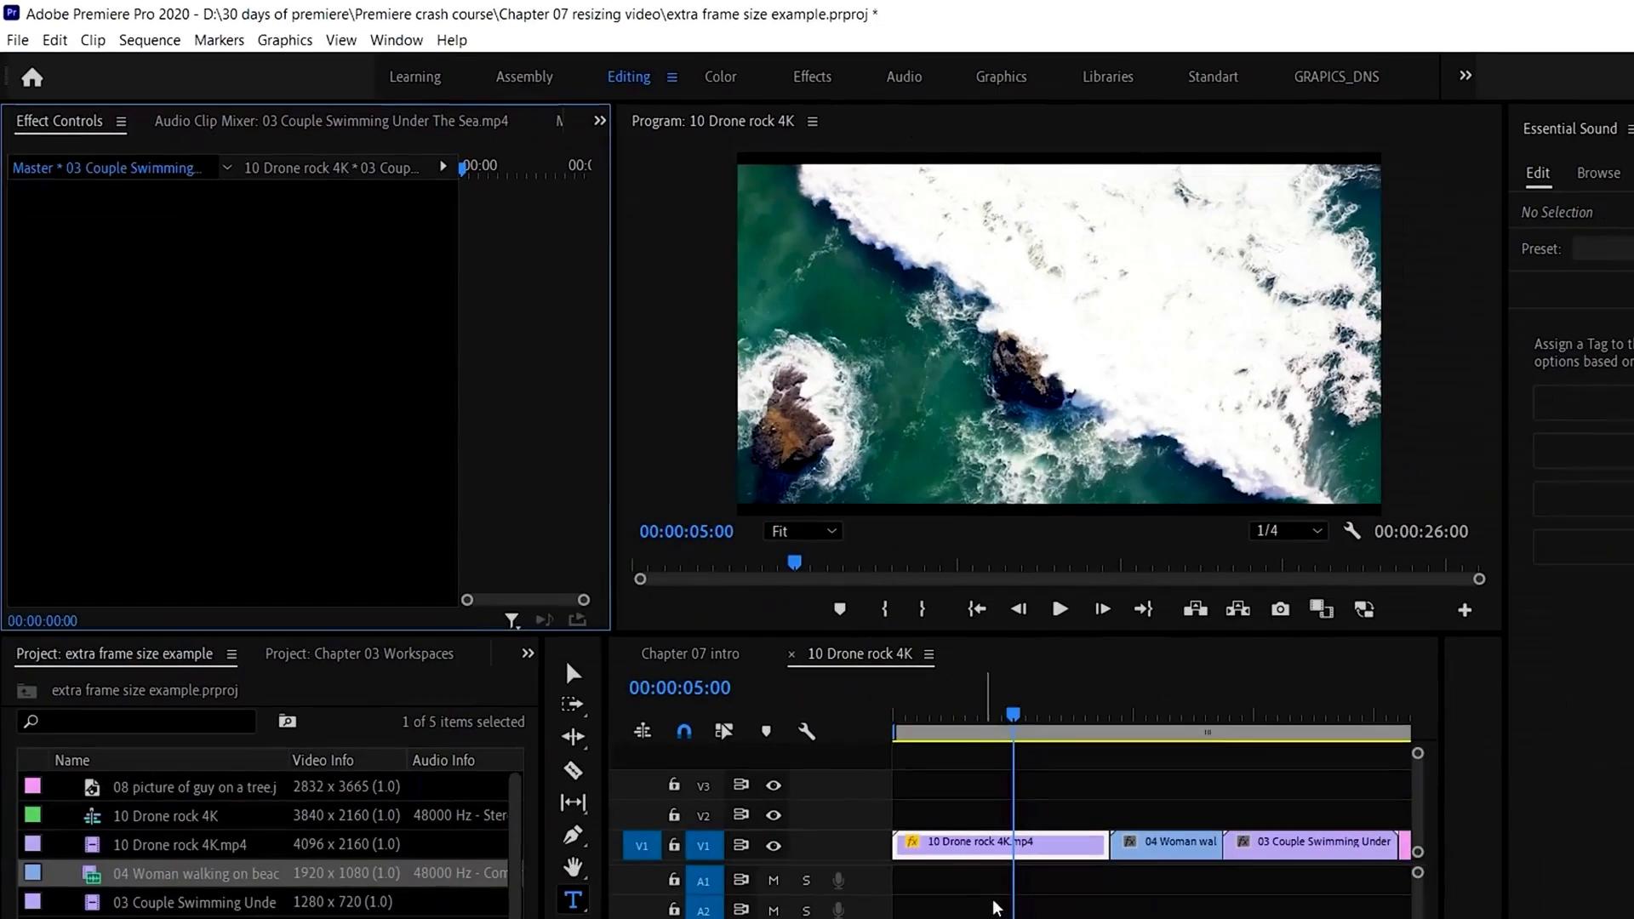
{"action": "left_click", "coordinate": [996, 845]}
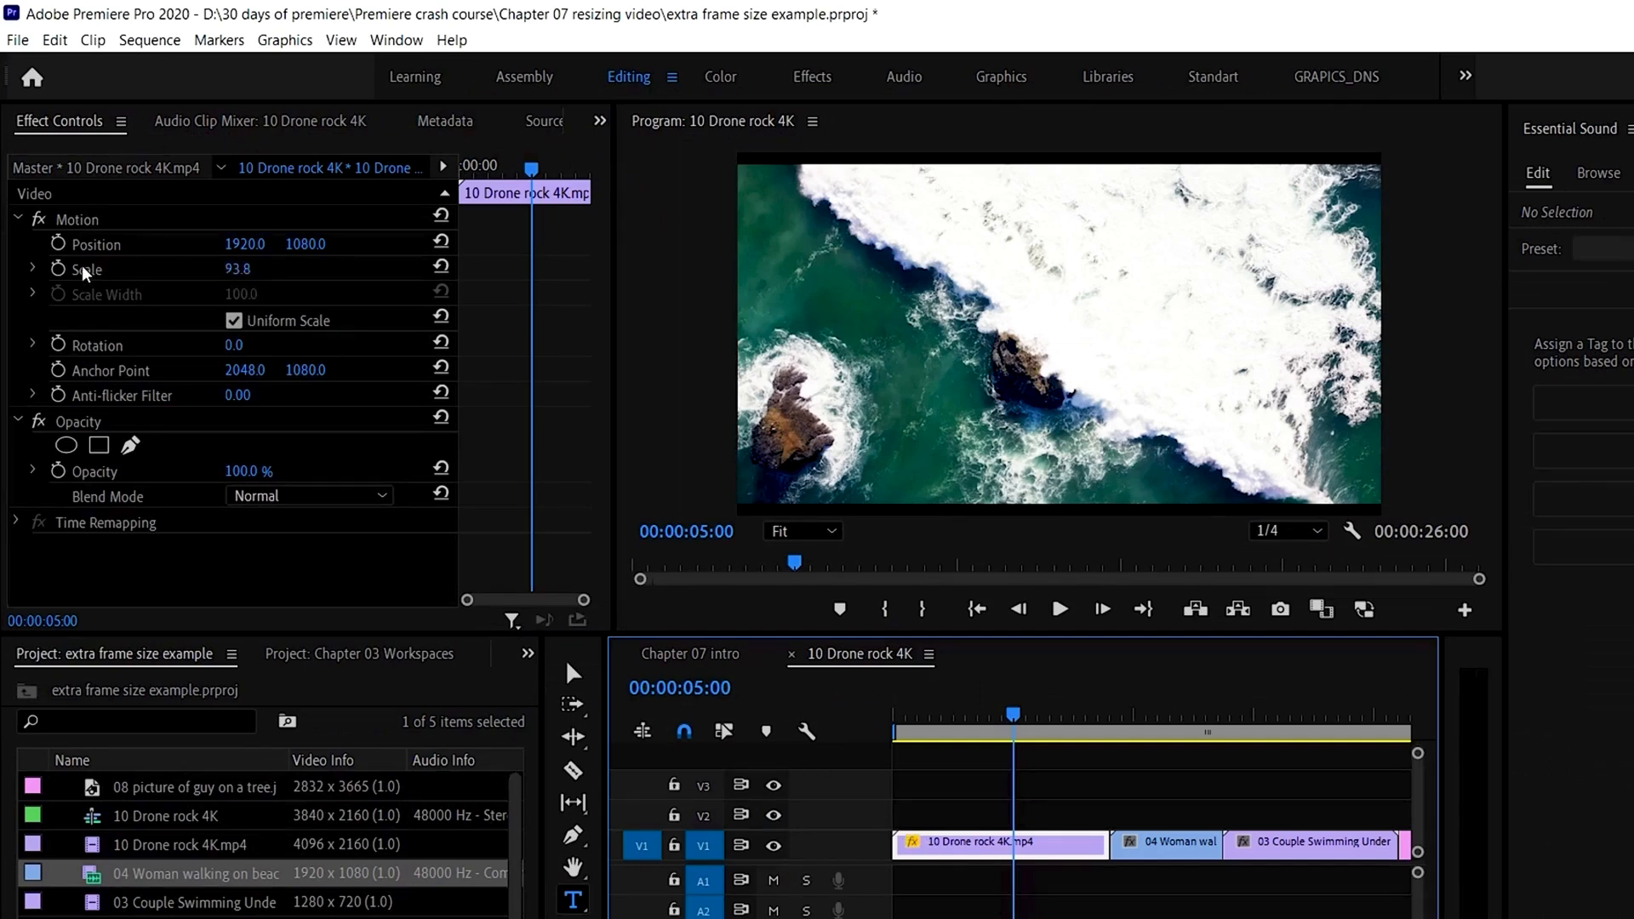
{"action": "left_click_drag", "start_coordinate": [233, 269], "coordinate": [270, 291]}
- Play the sequence from 00:00:00:05 to 00:00:06:11 to check the rescaled drone rock clip
{"action": "left_click", "coordinate": [901, 717]}
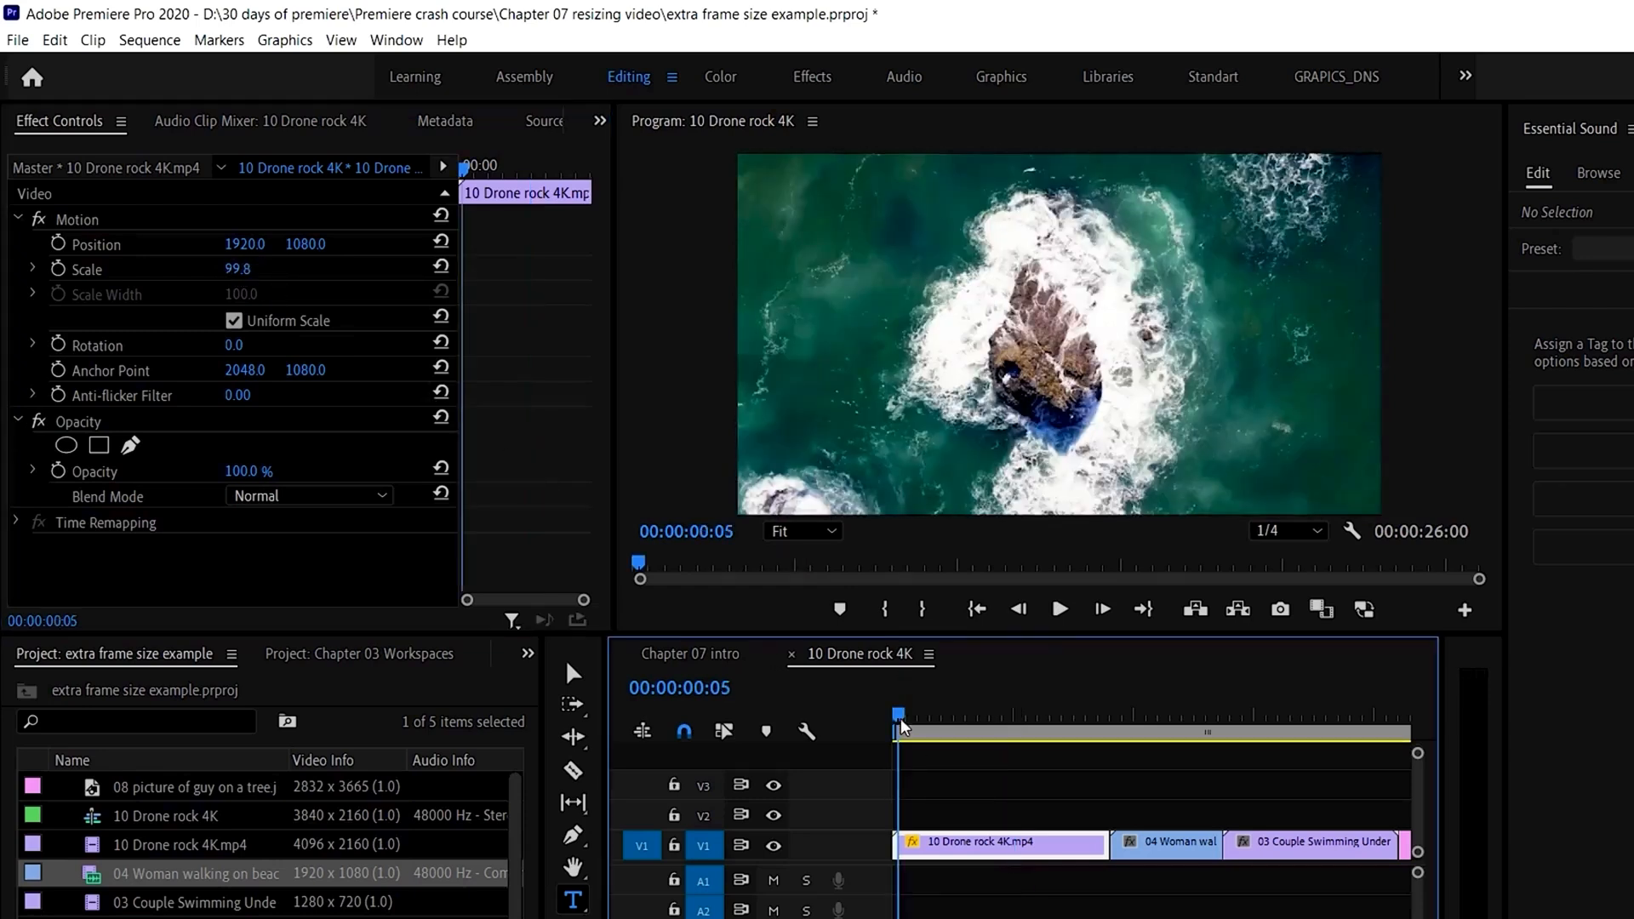
{"action": "left_click", "coordinate": [1061, 611]}
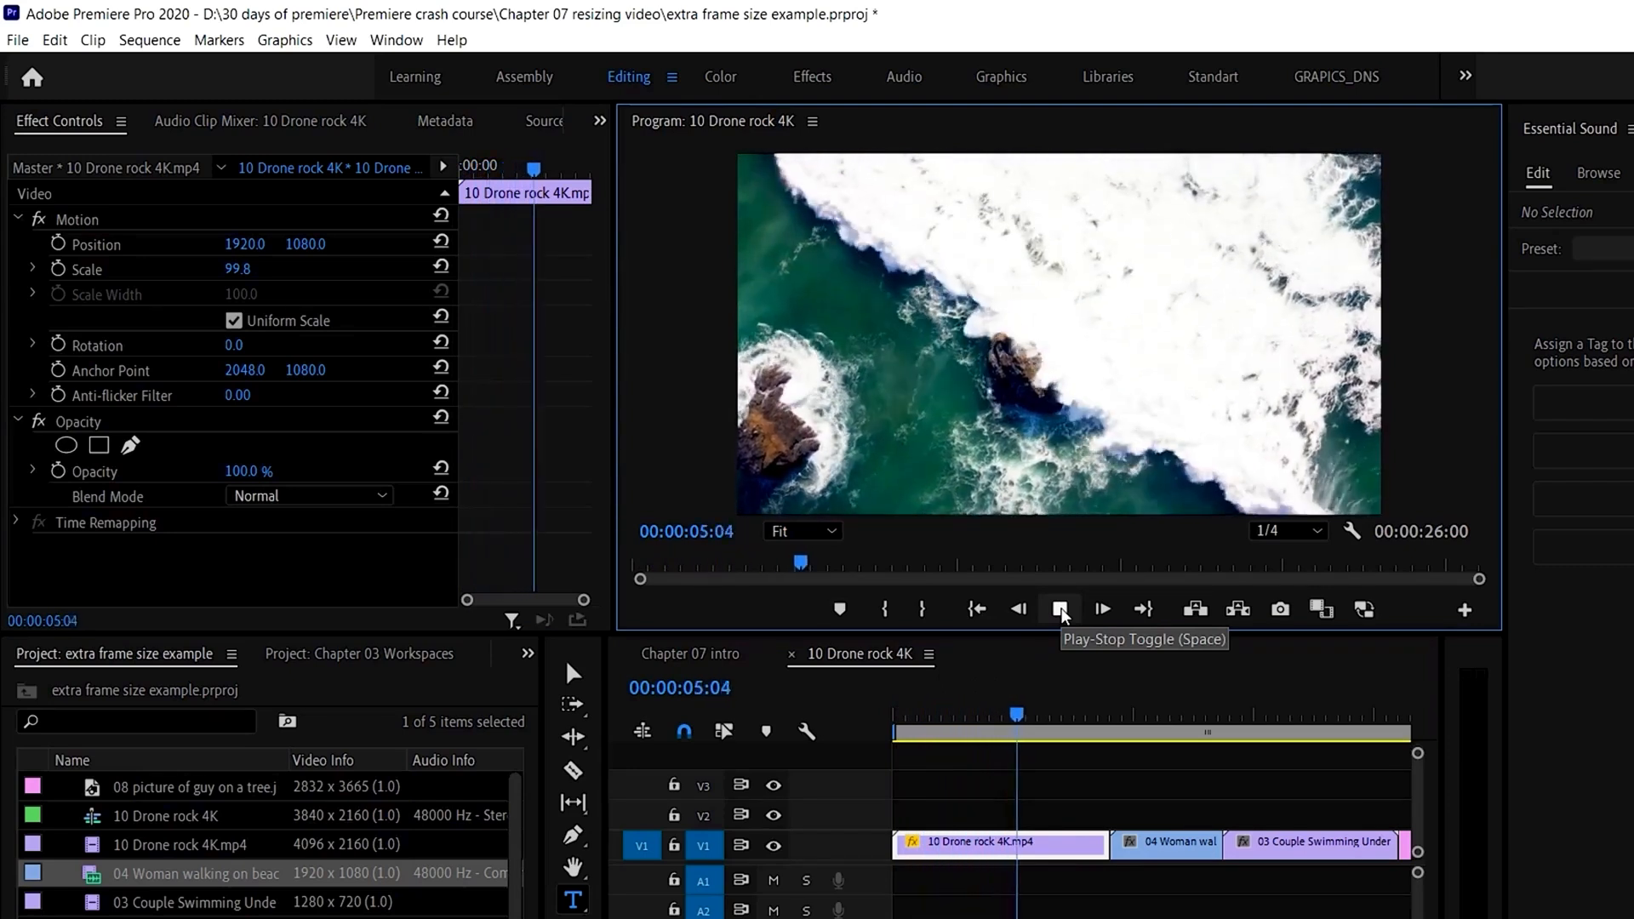
{"action": "left_click", "coordinate": [1061, 610]}
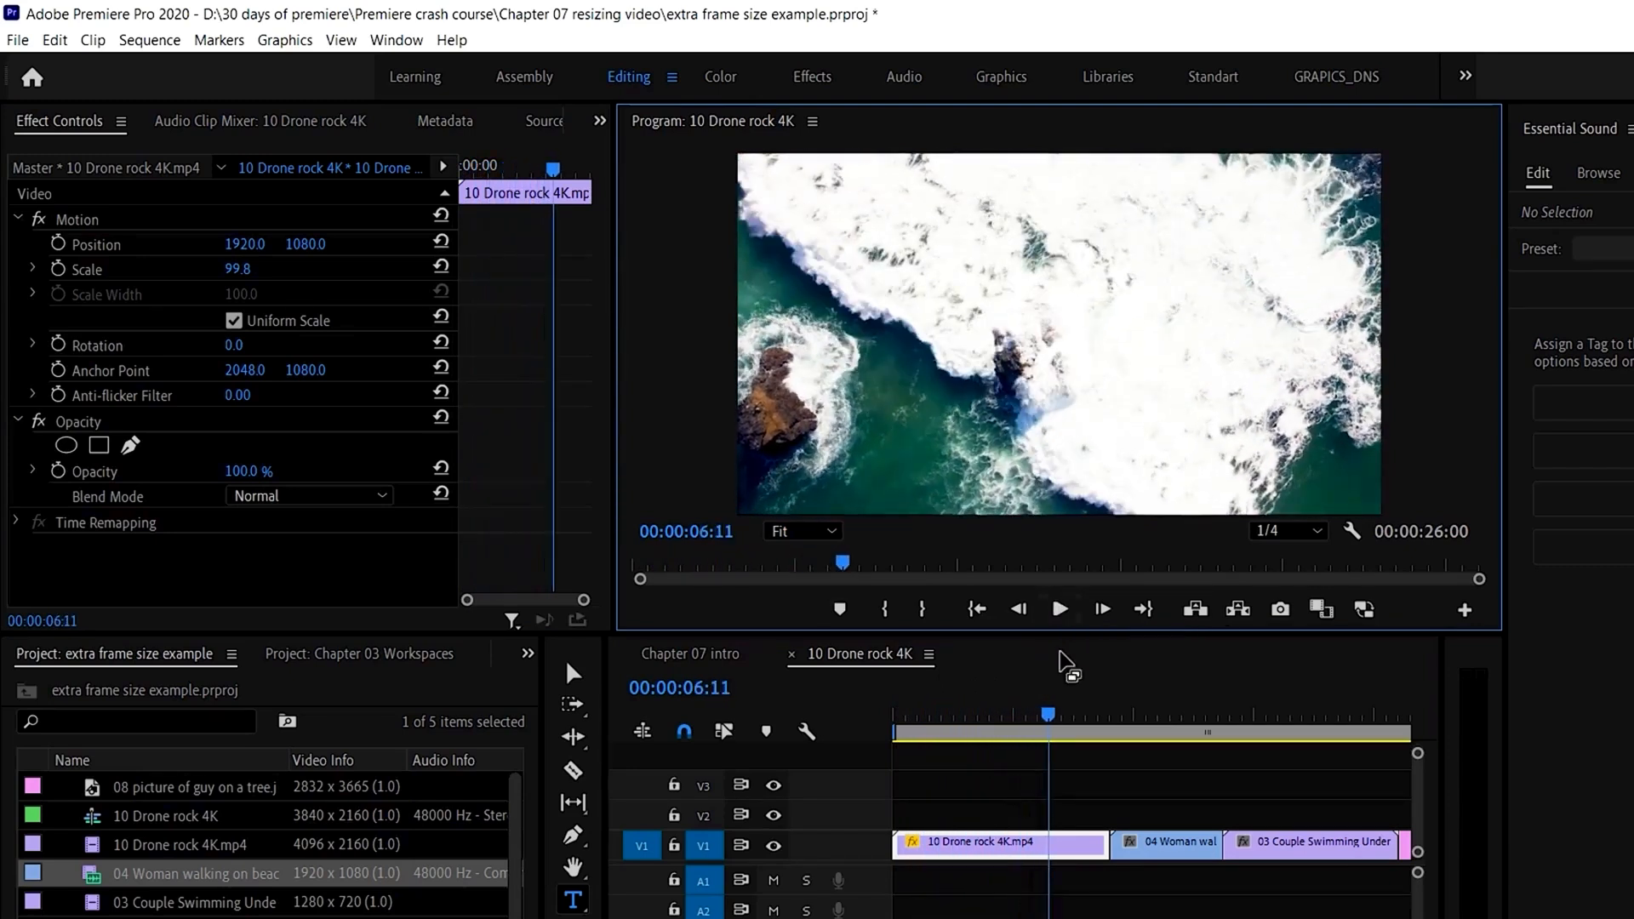
- Apply Set to Frame Size to the 04 Woman walking clip in the sequence
{"action": "left_click", "coordinate": [1151, 691]}
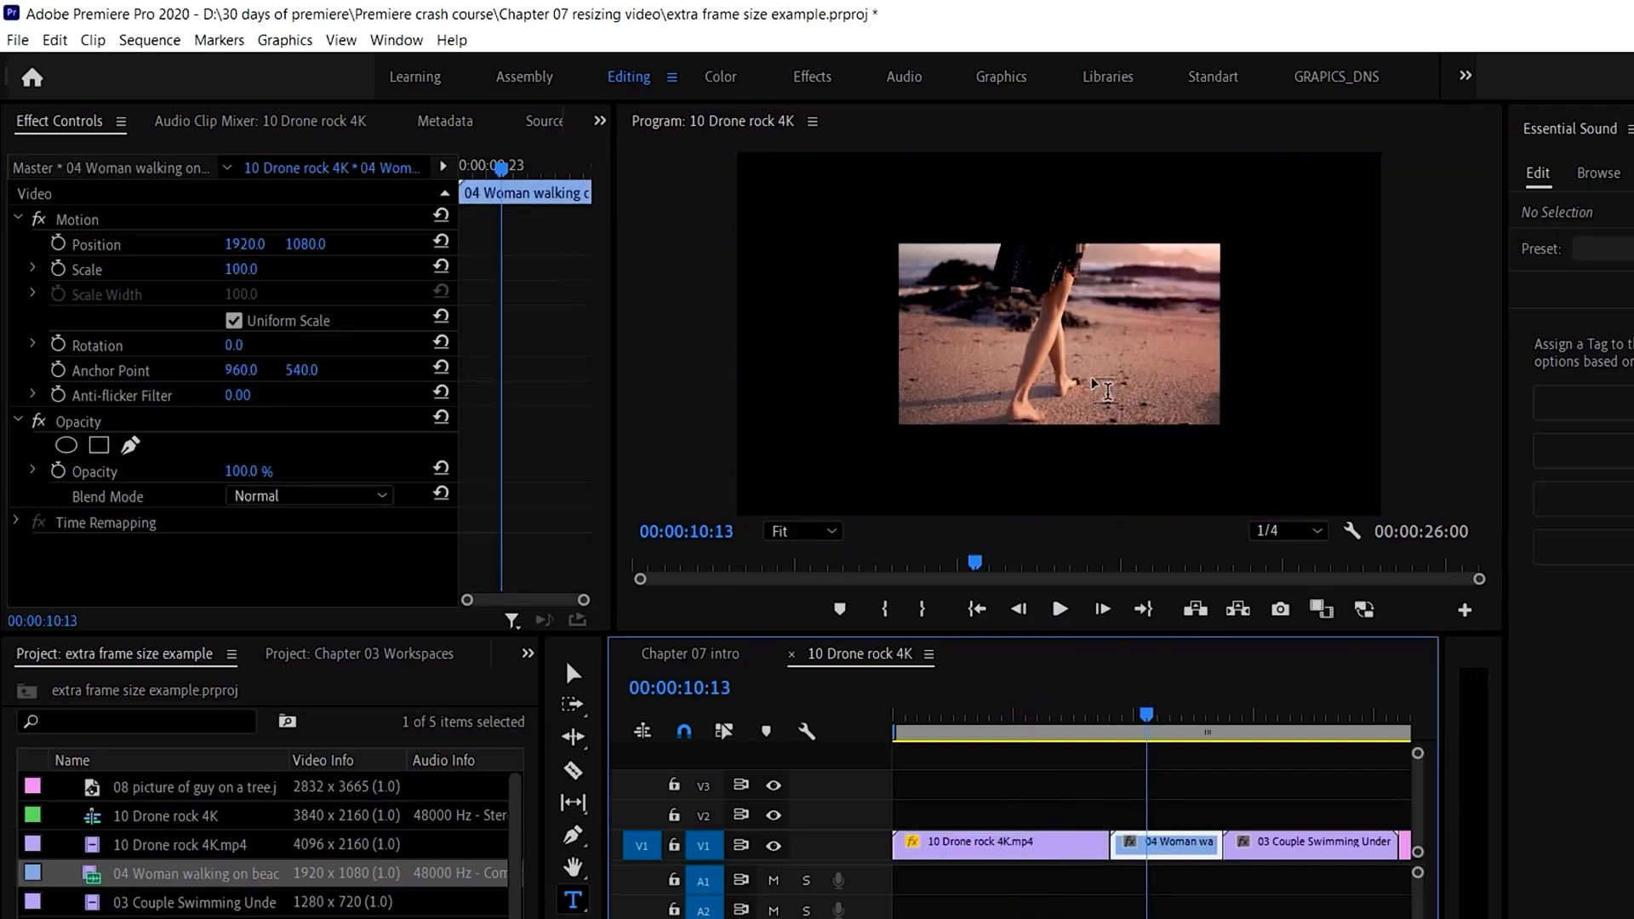
{"action": "right_click", "coordinate": [1164, 851]}
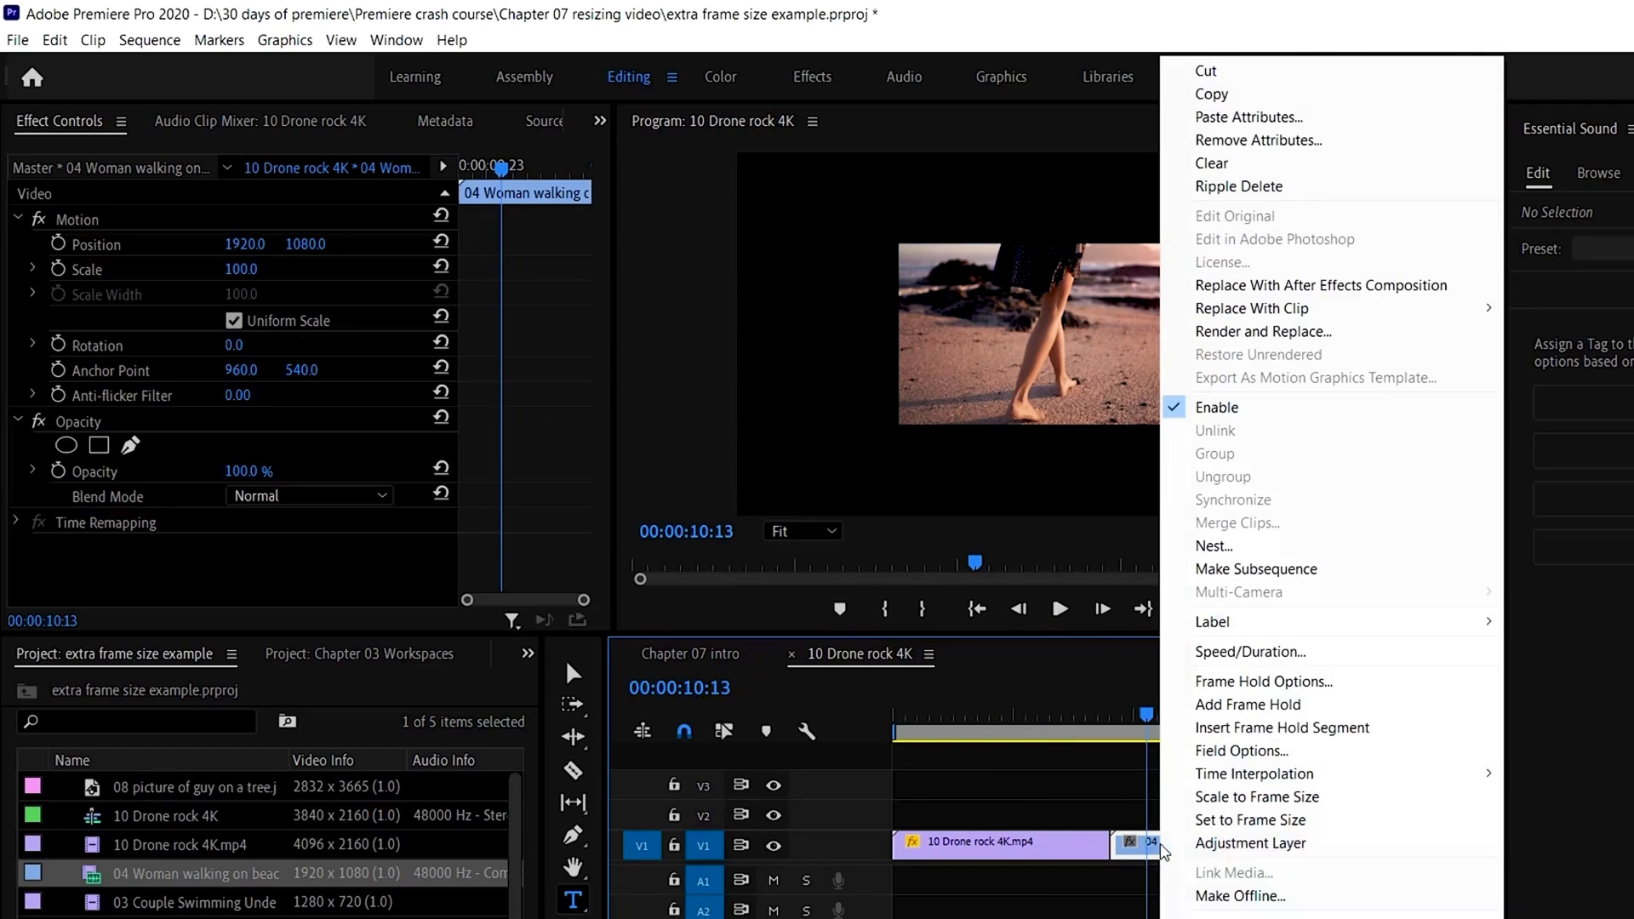
{"action": "left_click", "coordinate": [1205, 821]}
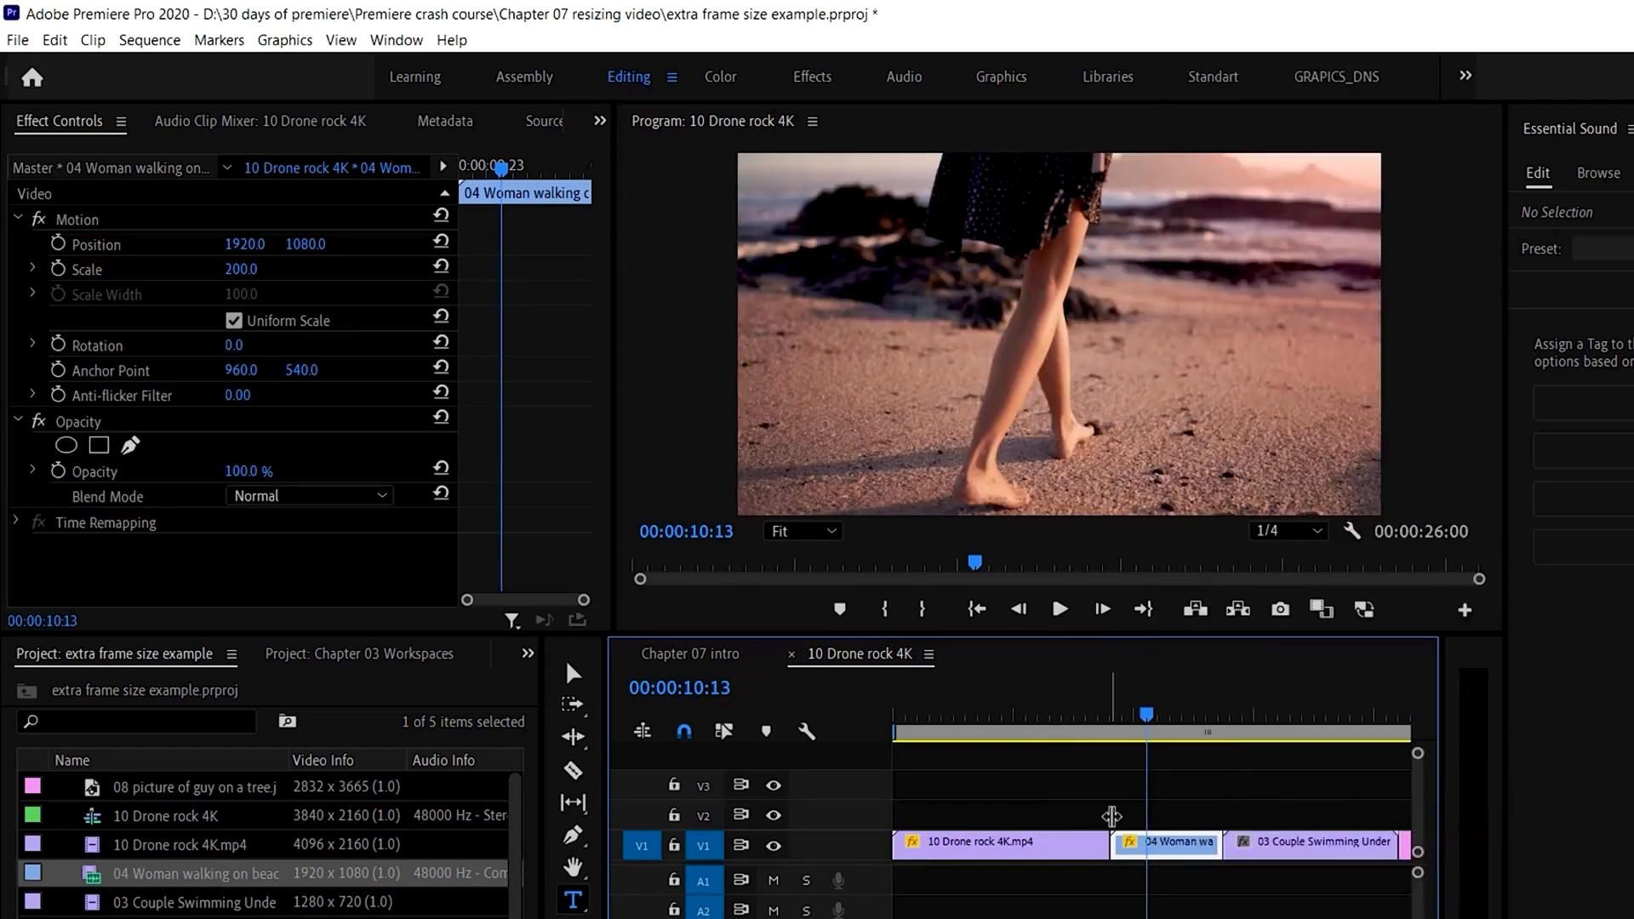
- Play the sequence across the cut from the drone rock clip to the woman walking clip, stopping at 00:00:10:07
{"action": "left_click", "coordinate": [1081, 700]}
{"action": "left_click", "coordinate": [1061, 609]}
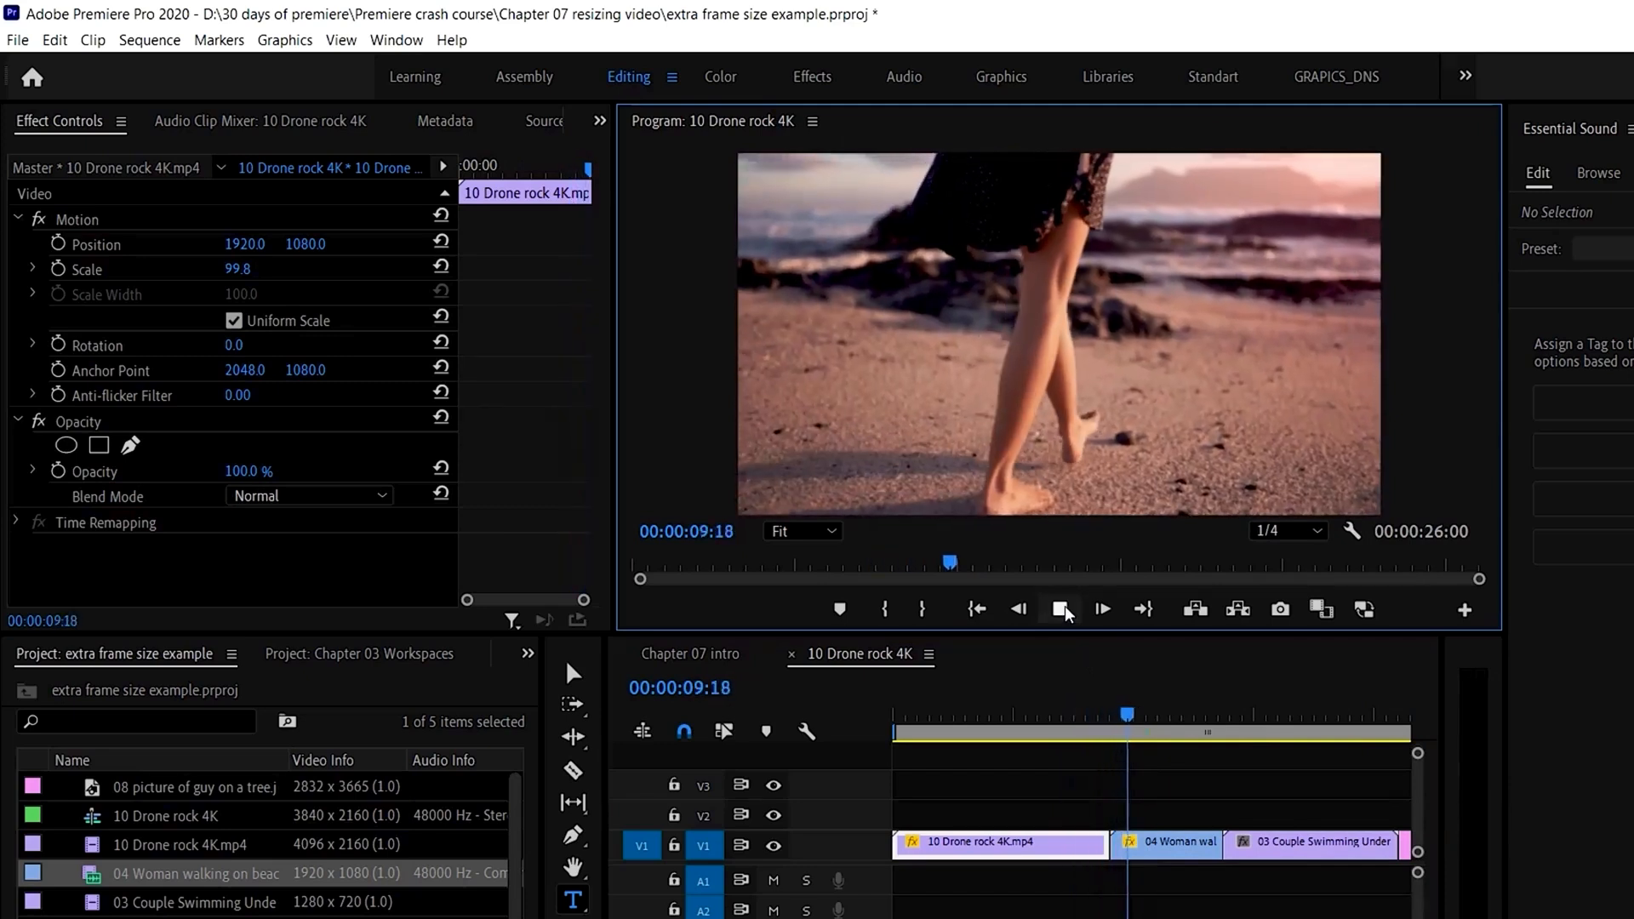
{"action": "left_click", "coordinate": [1064, 610]}
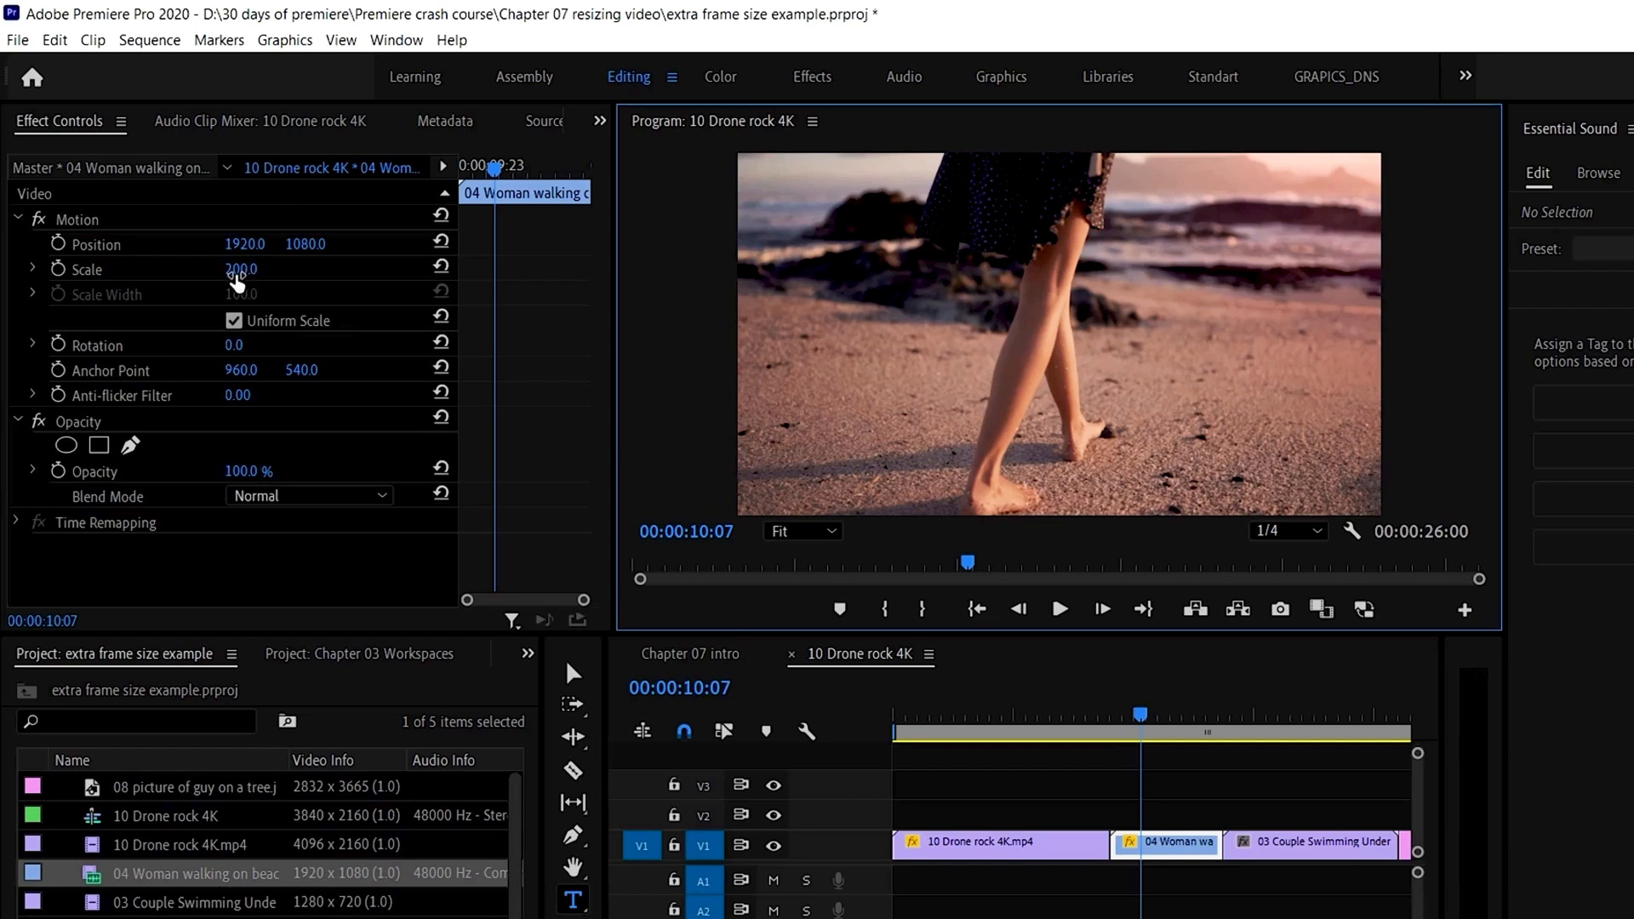
- Apply Set to Frame Size to the 03 Couple Swimming clip and adjust its horizontal Position to 1929 and Scale to 310
{"action": "left_click", "coordinate": [1147, 715]}
{"action": "left_click_drag", "start_coordinate": [1177, 717], "coordinate": [1272, 715]}
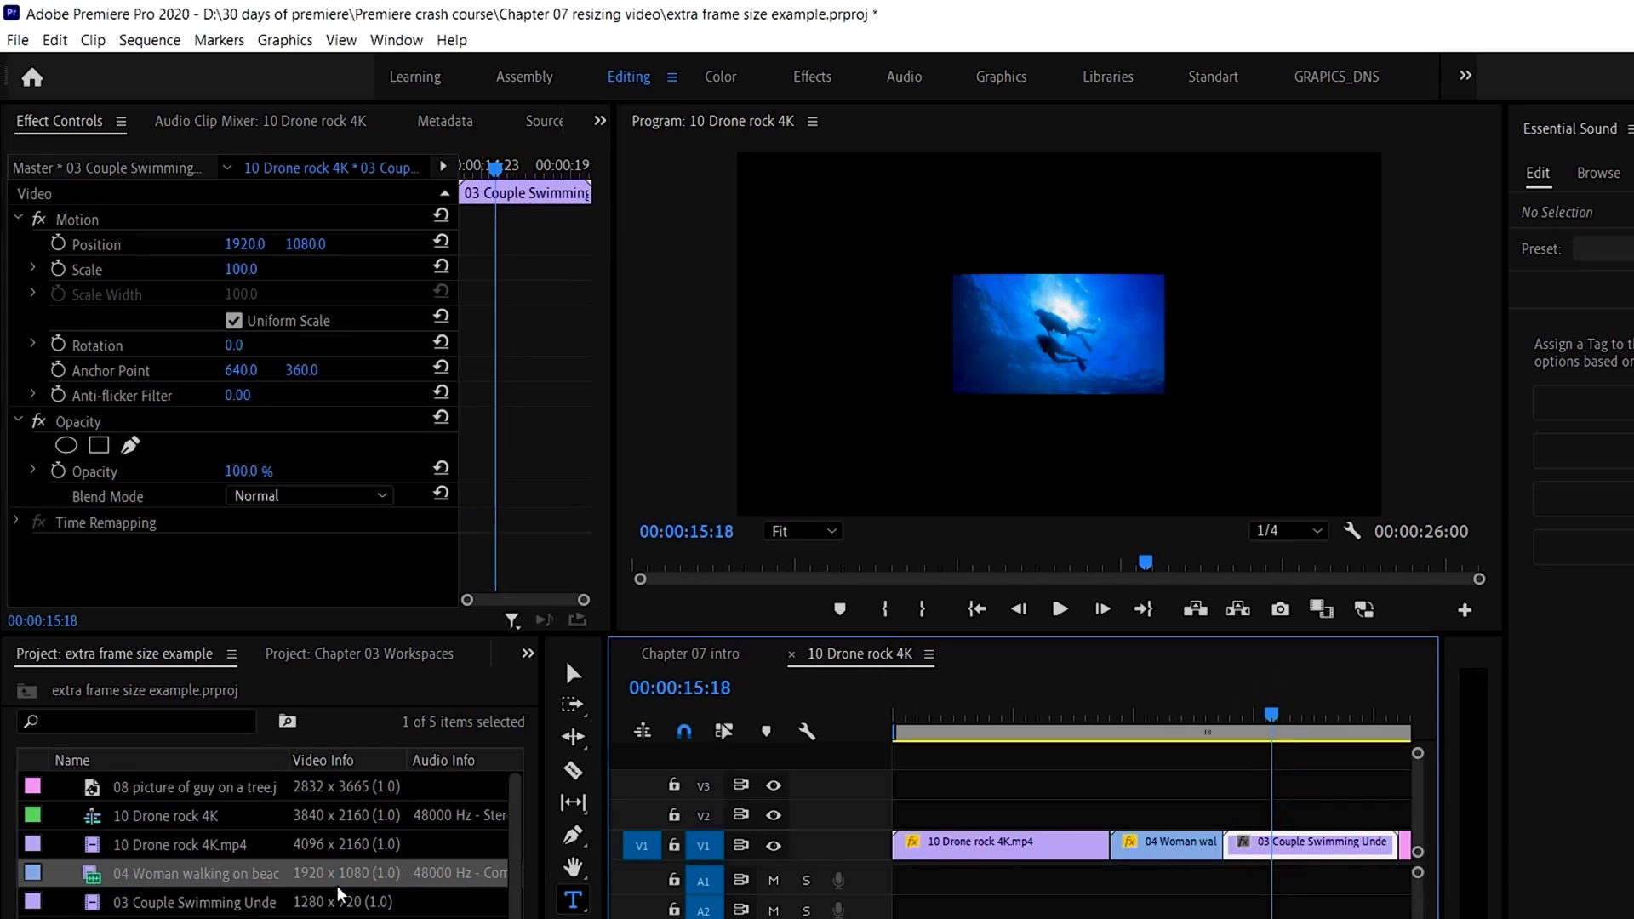
{"action": "right_click", "coordinate": [1296, 846]}
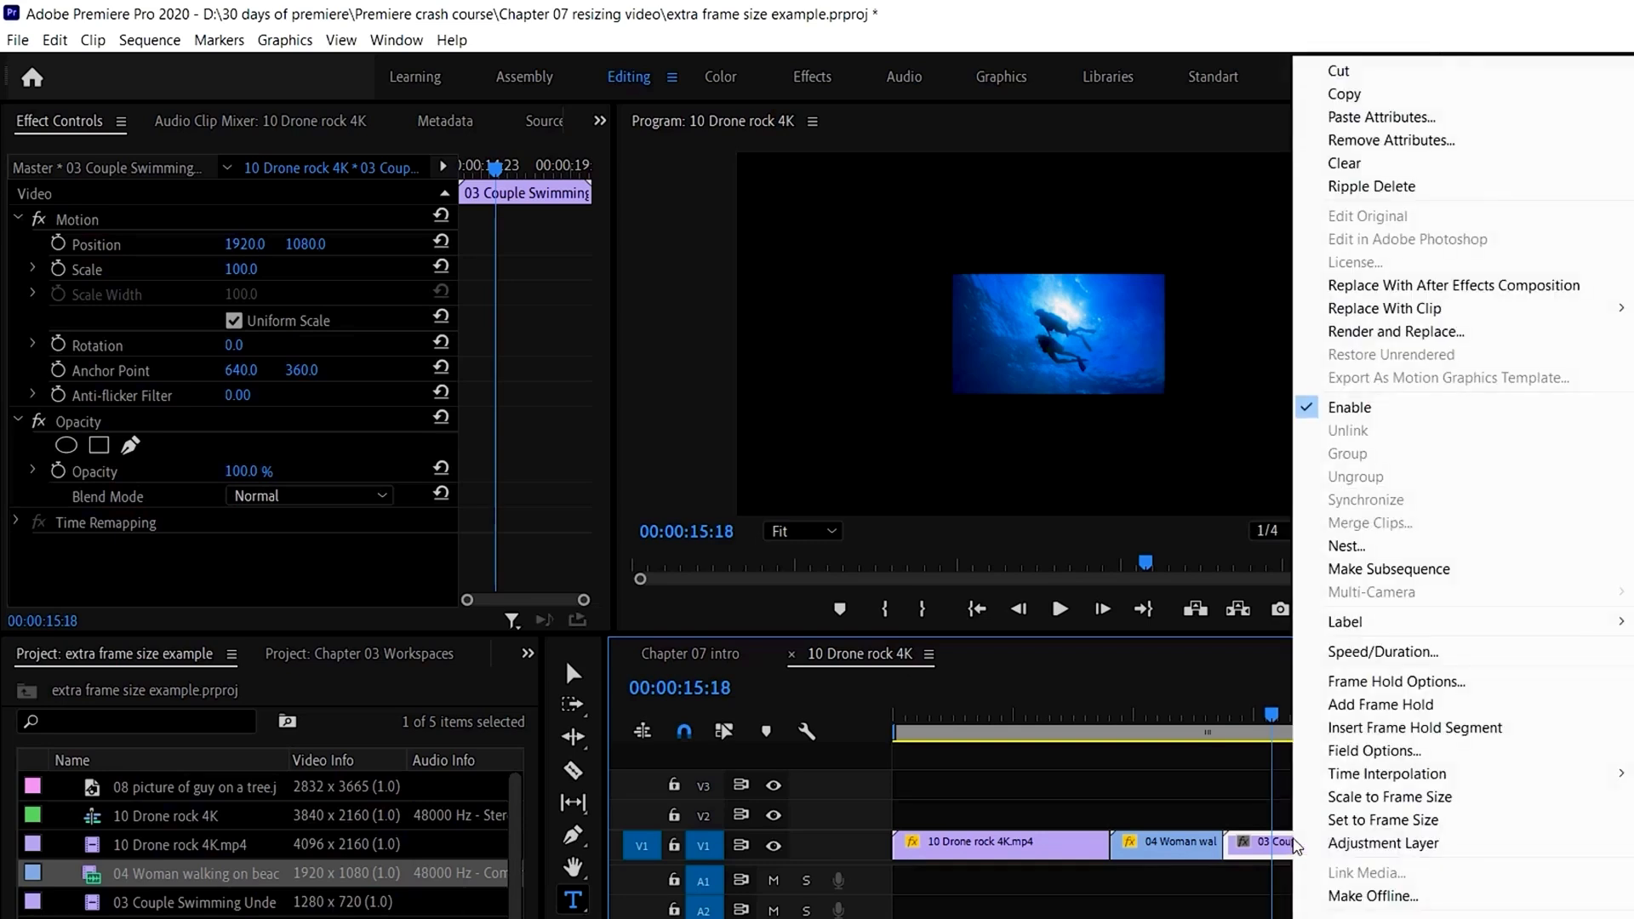
{"action": "left_click", "coordinate": [1340, 821]}
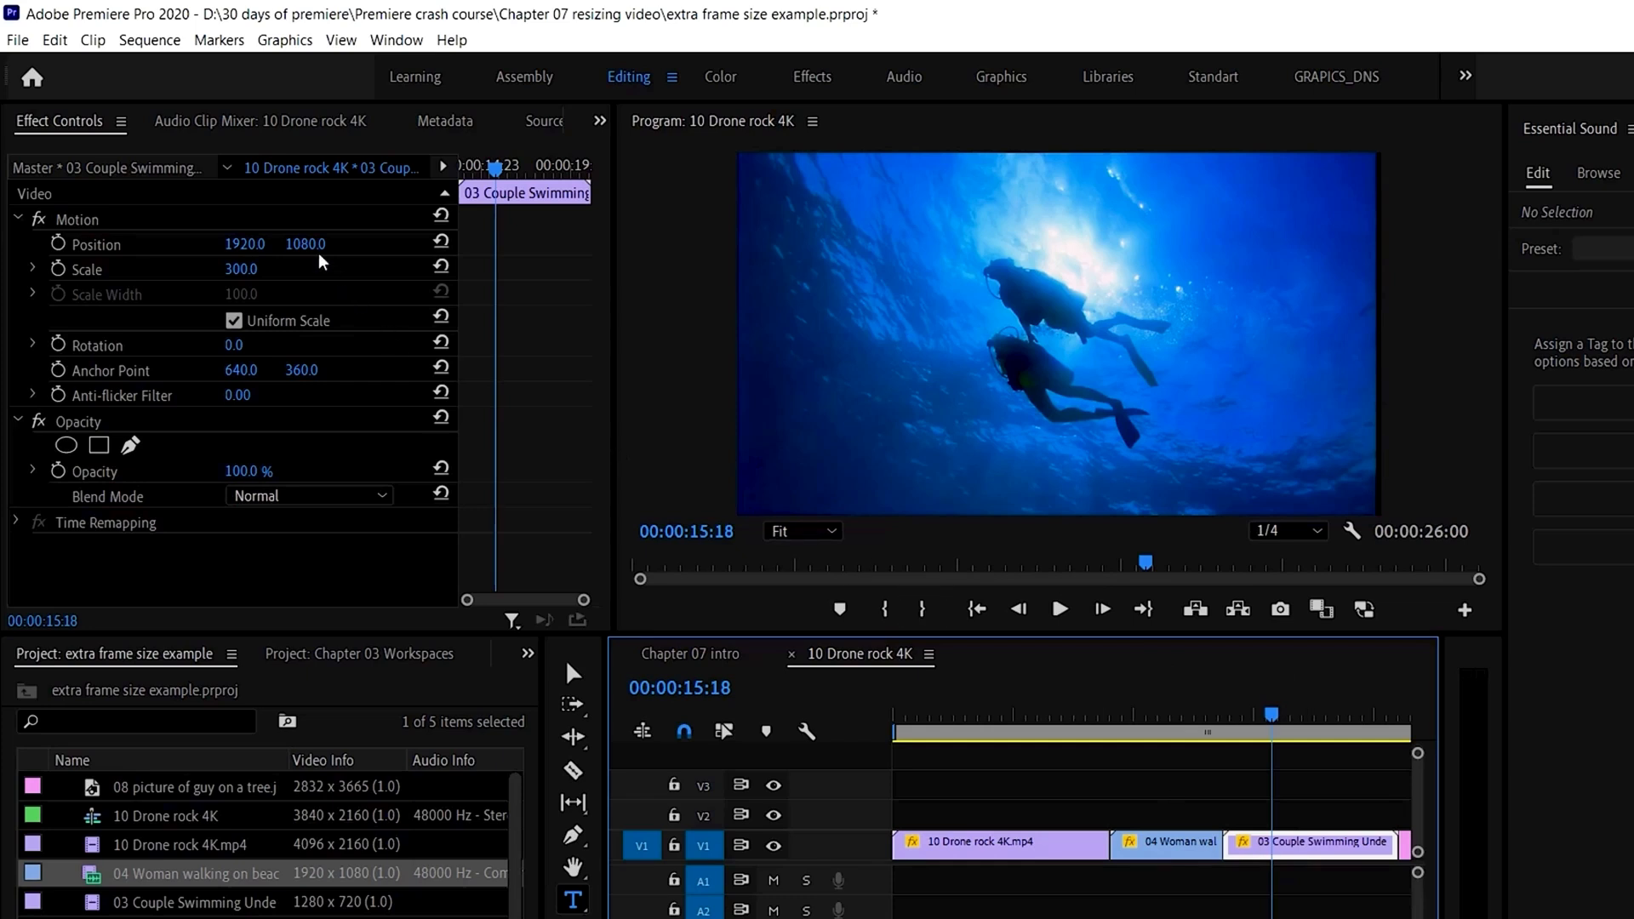
{"action": "left_click_drag", "start_coordinate": [253, 248], "coordinate": [521, 306]}
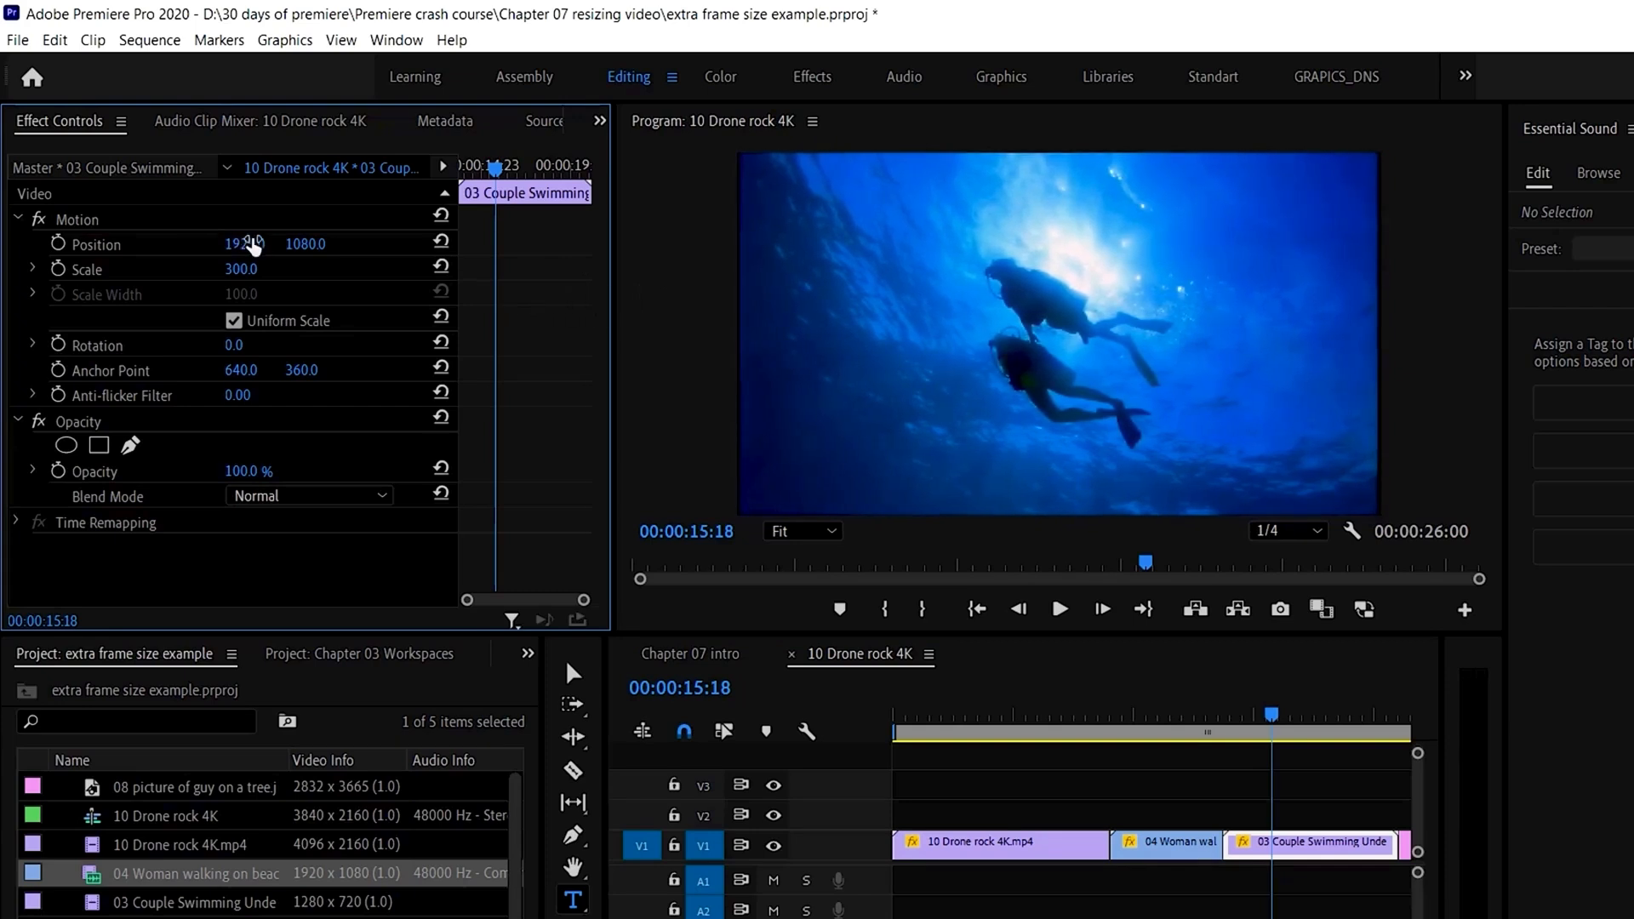
{"action": "left_click_drag", "start_coordinate": [241, 270], "coordinate": [253, 271]}
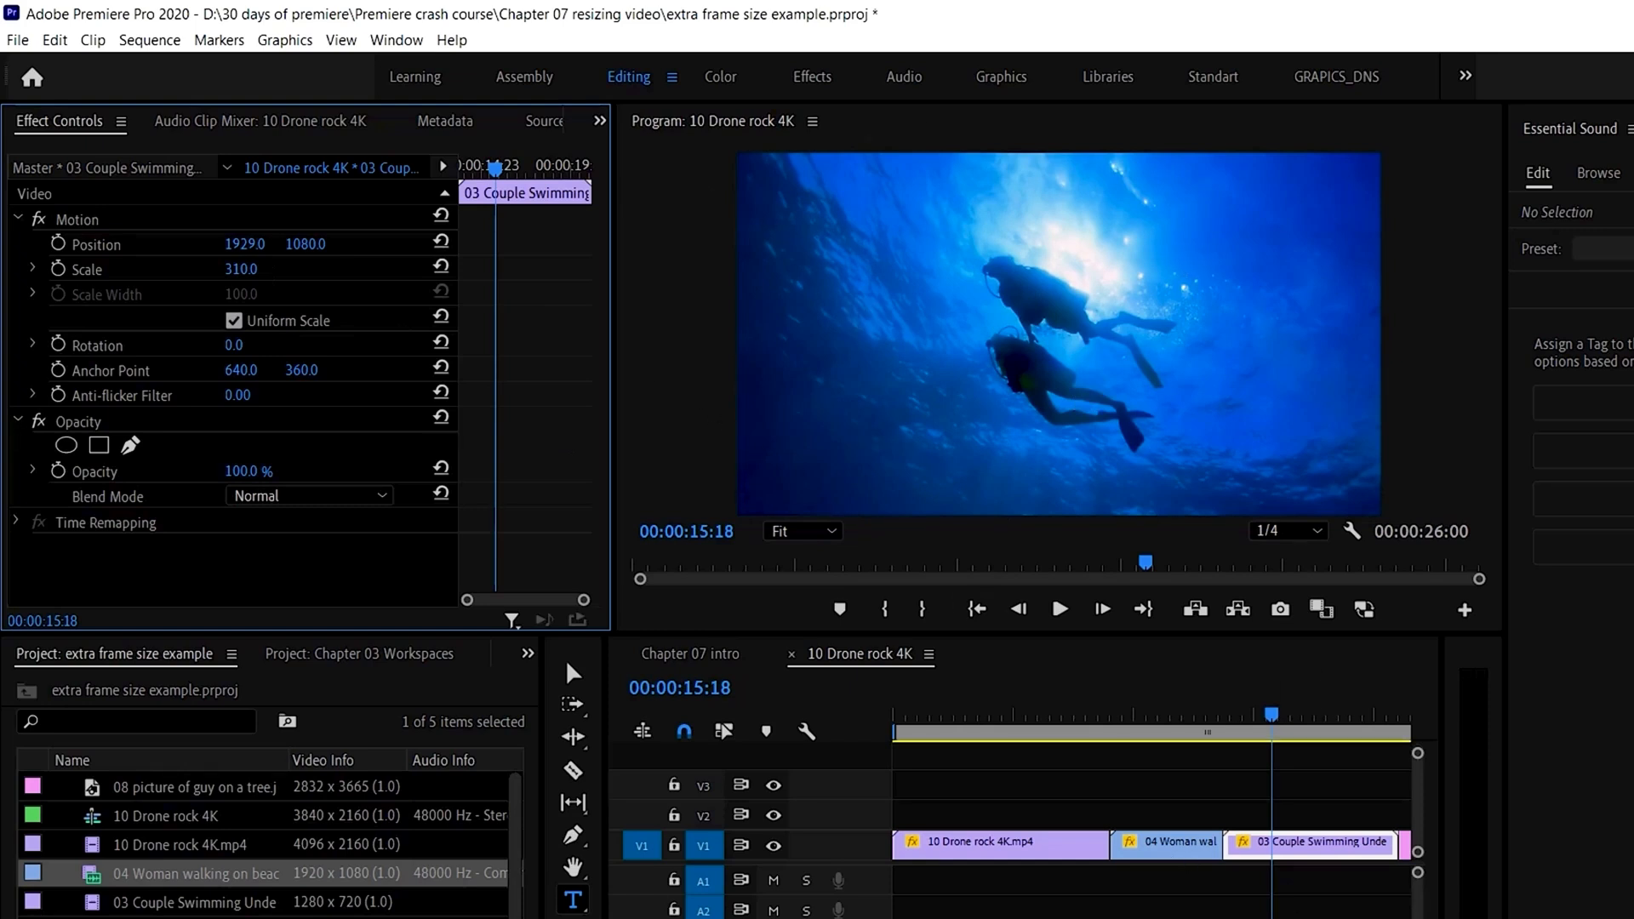
- Apply Set to Frame Size to the 08 picture of guy clip at the end of the sequence
{"action": "scroll", "coordinate": [1202, 889], "scroll_direction": "down", "scroll_amount": 4}
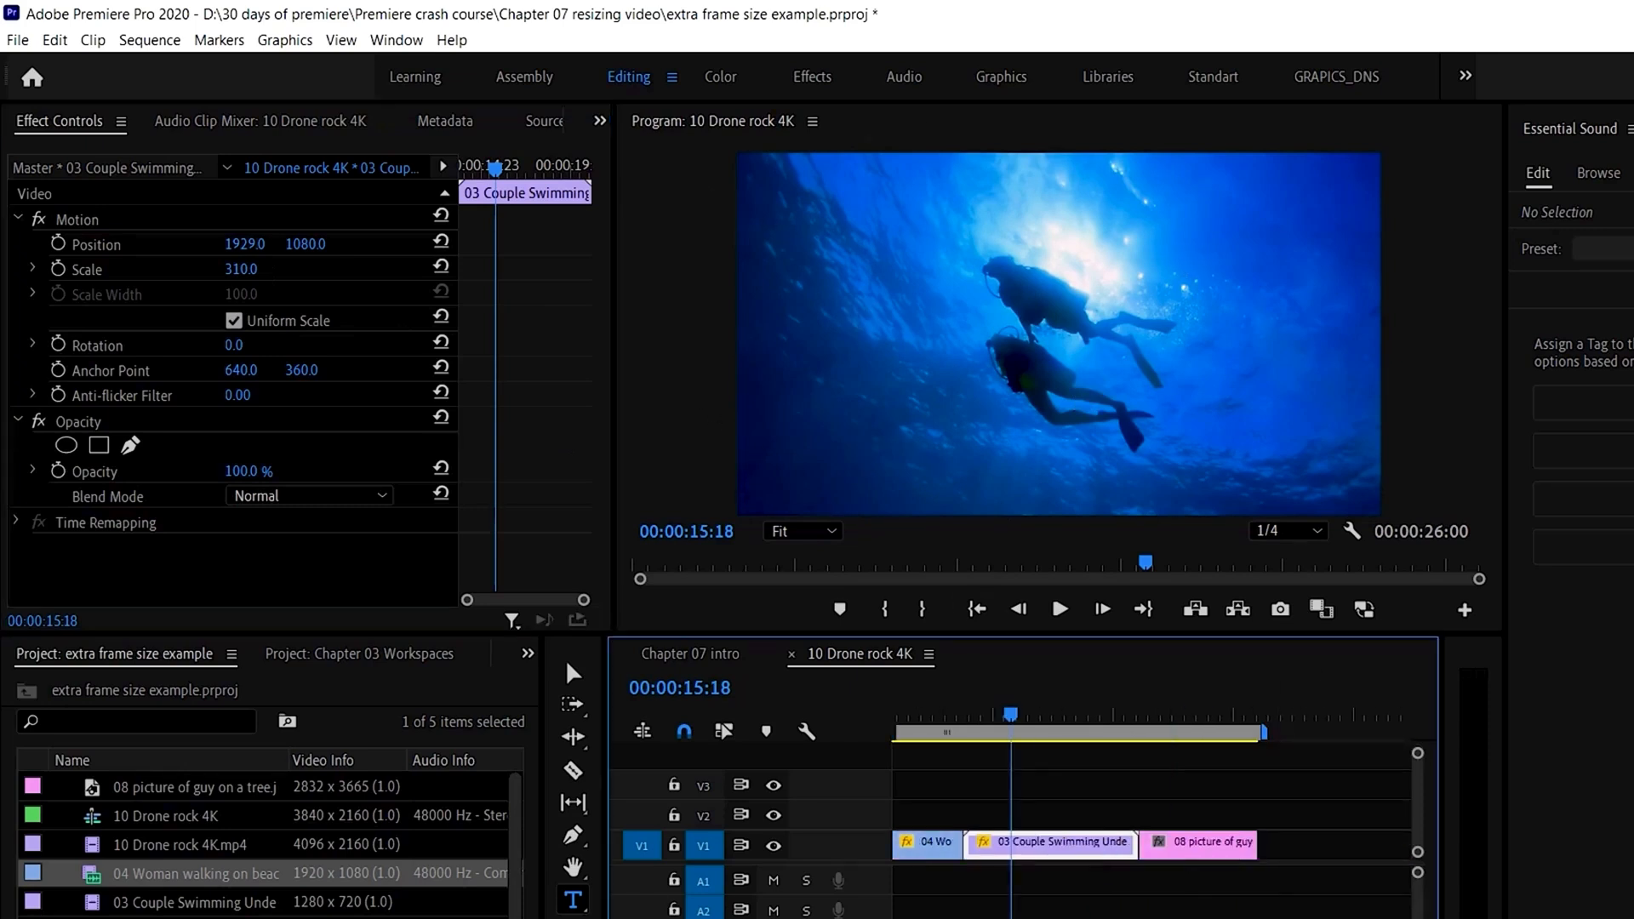
{"action": "left_click", "coordinate": [1182, 720]}
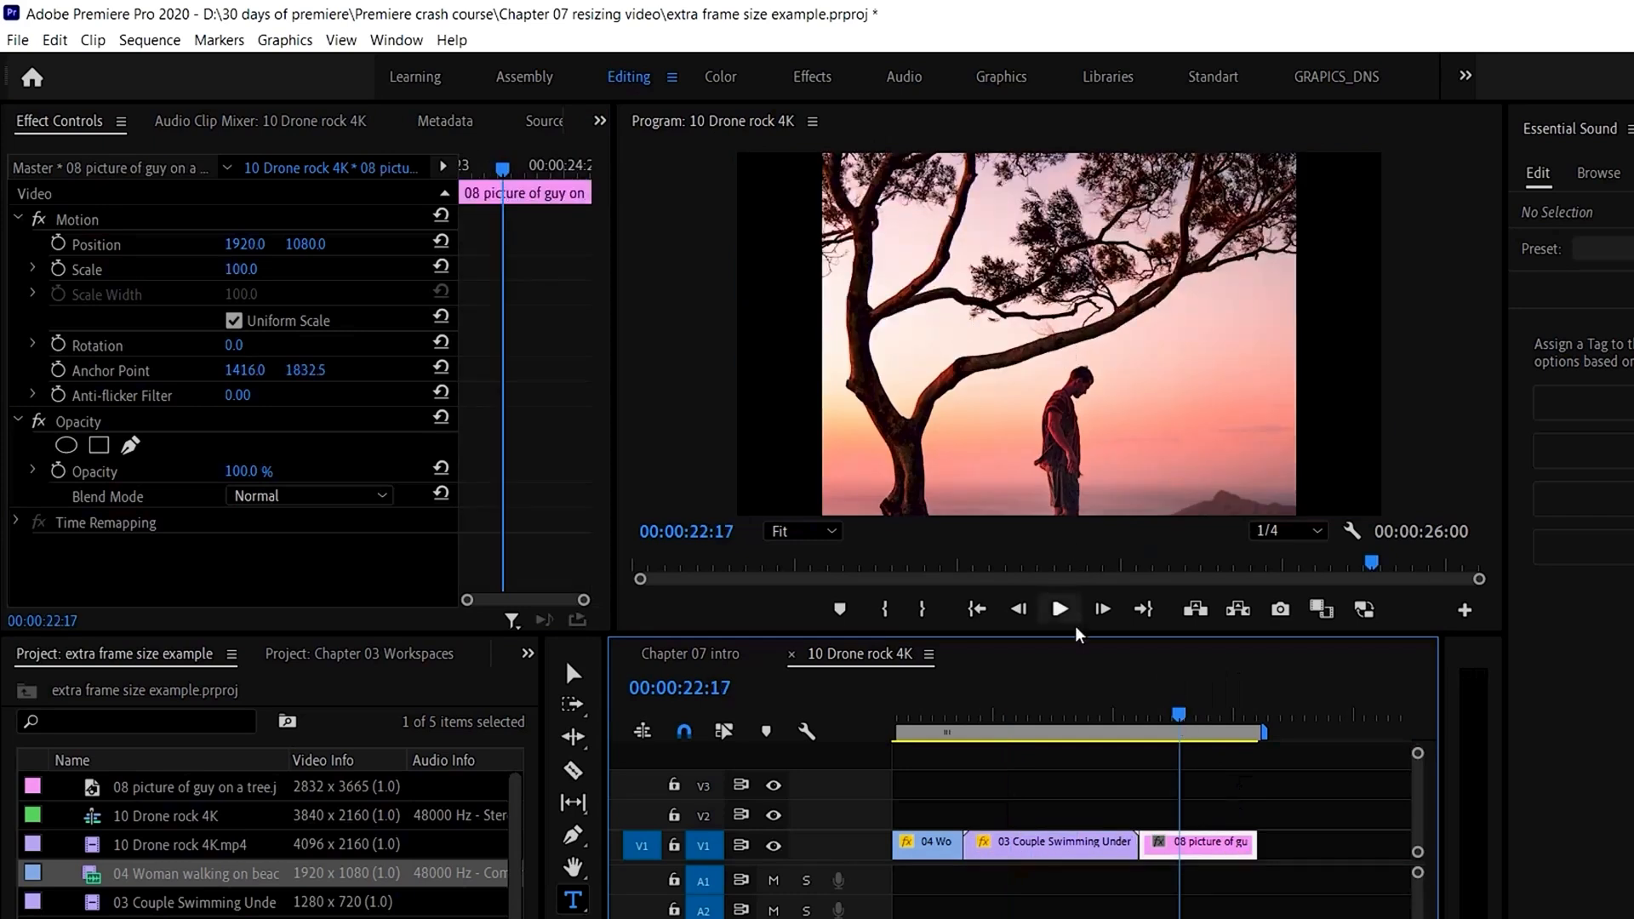
{"action": "right_click", "coordinate": [1164, 846]}
{"action": "left_click", "coordinate": [1206, 705]}
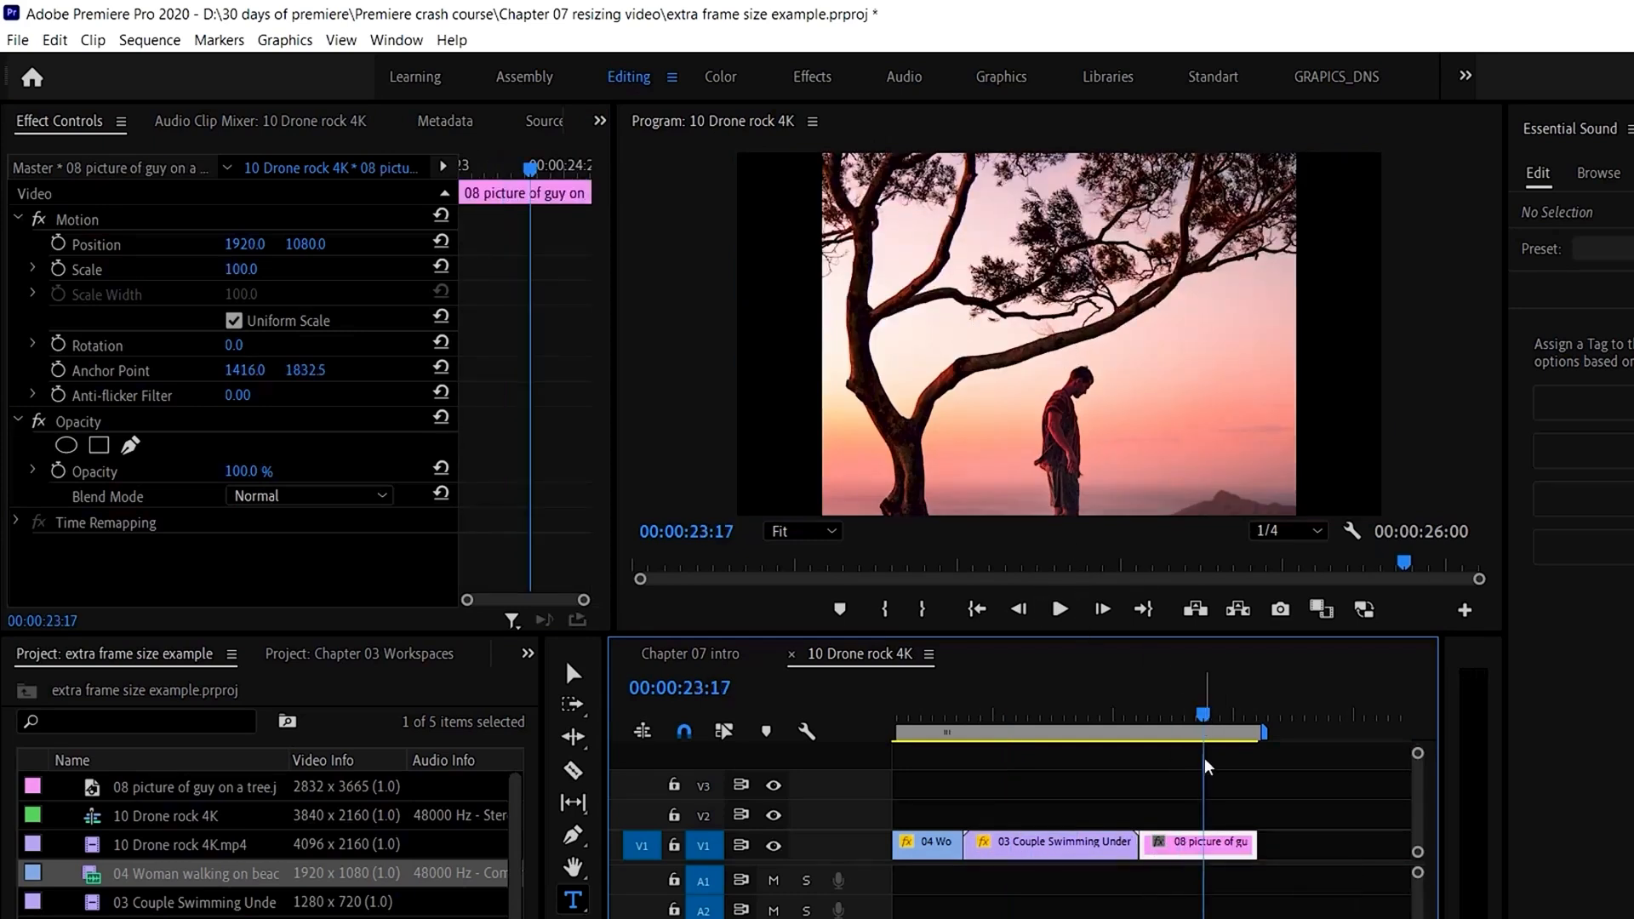
{"action": "right_click", "coordinate": [1197, 845]}
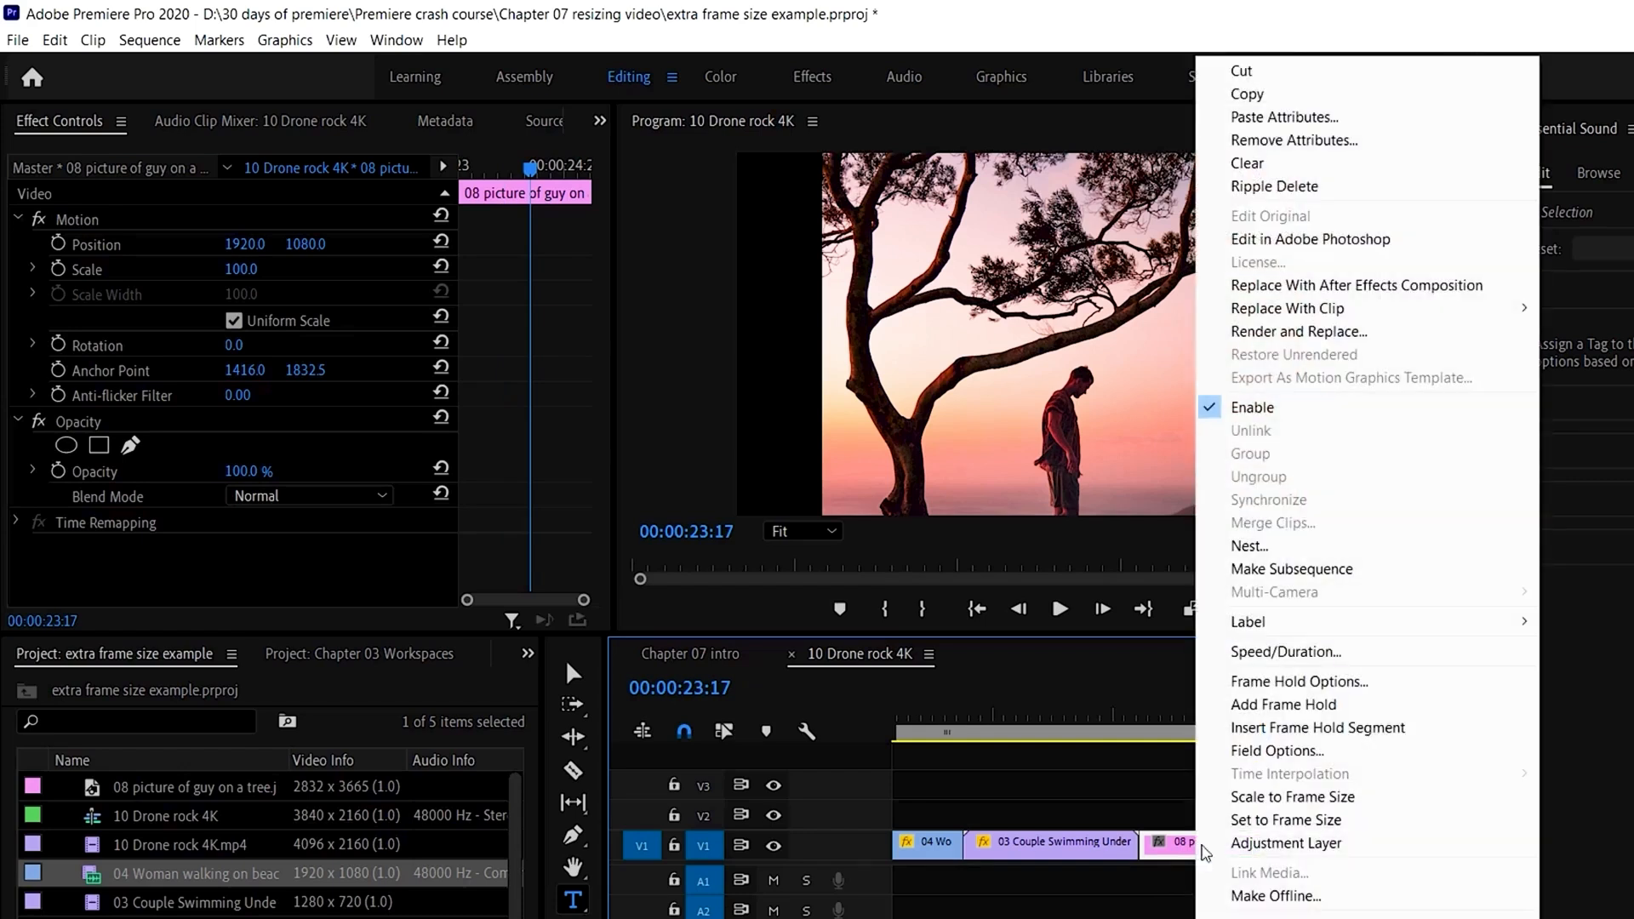
{"action": "left_click", "coordinate": [1285, 820]}
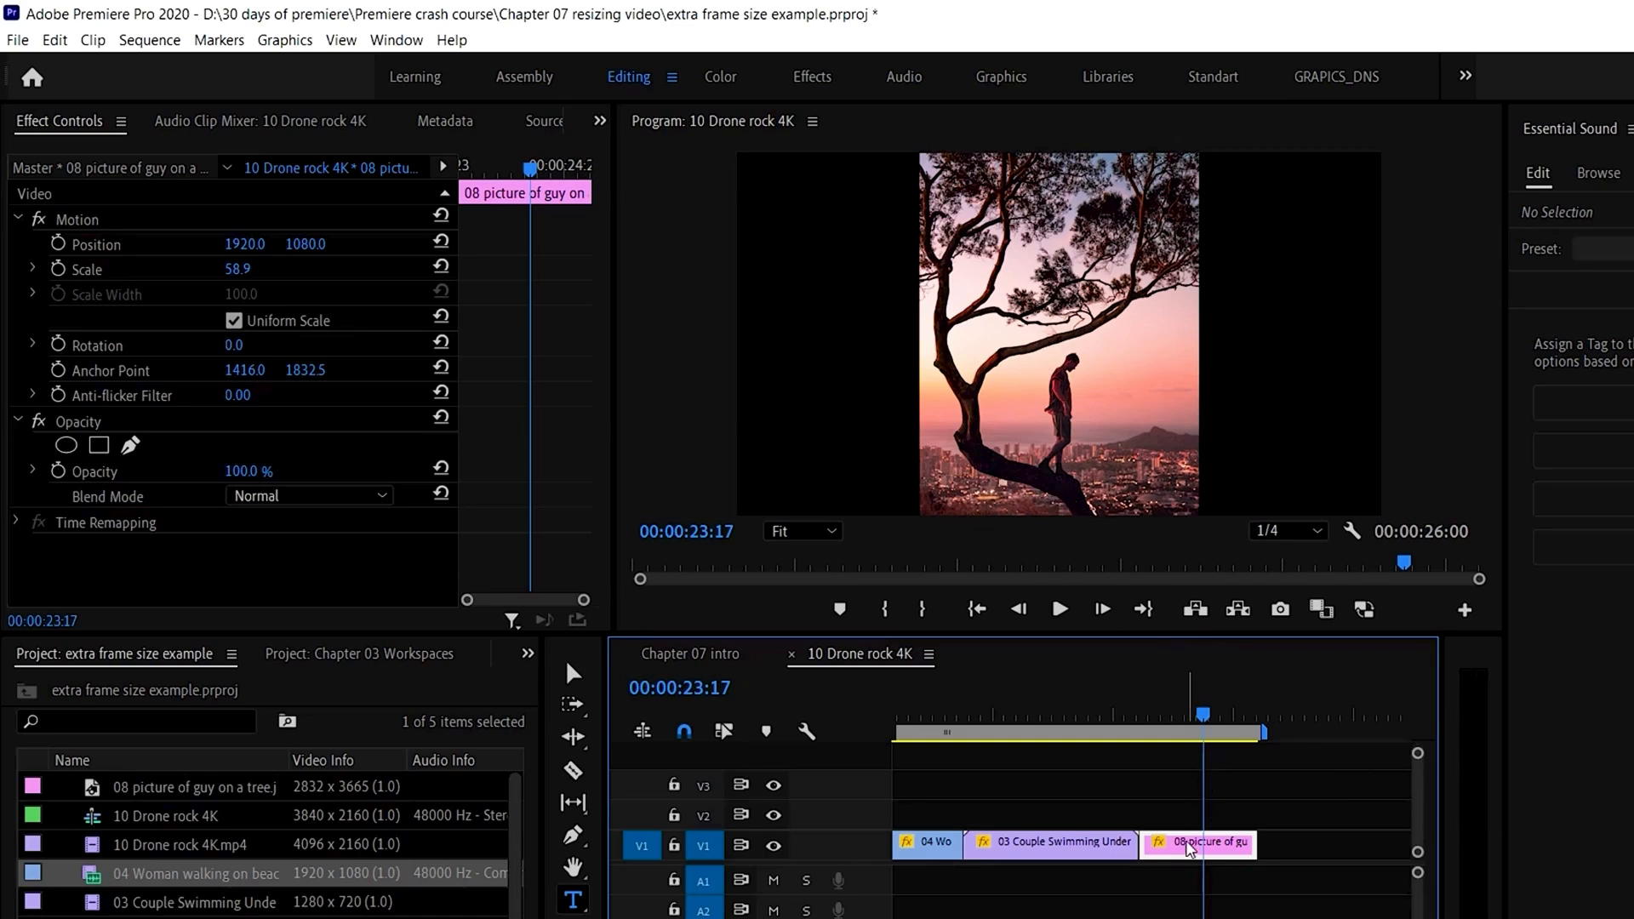
- Try enlarging the tree picture with its Motion Scale and undo the change
{"action": "left_click", "coordinate": [238, 270]}
{"action": "left_click_drag", "start_coordinate": [239, 276], "coordinate": [312, 269]}
{"action": "key", "text": "ctrl+z"}
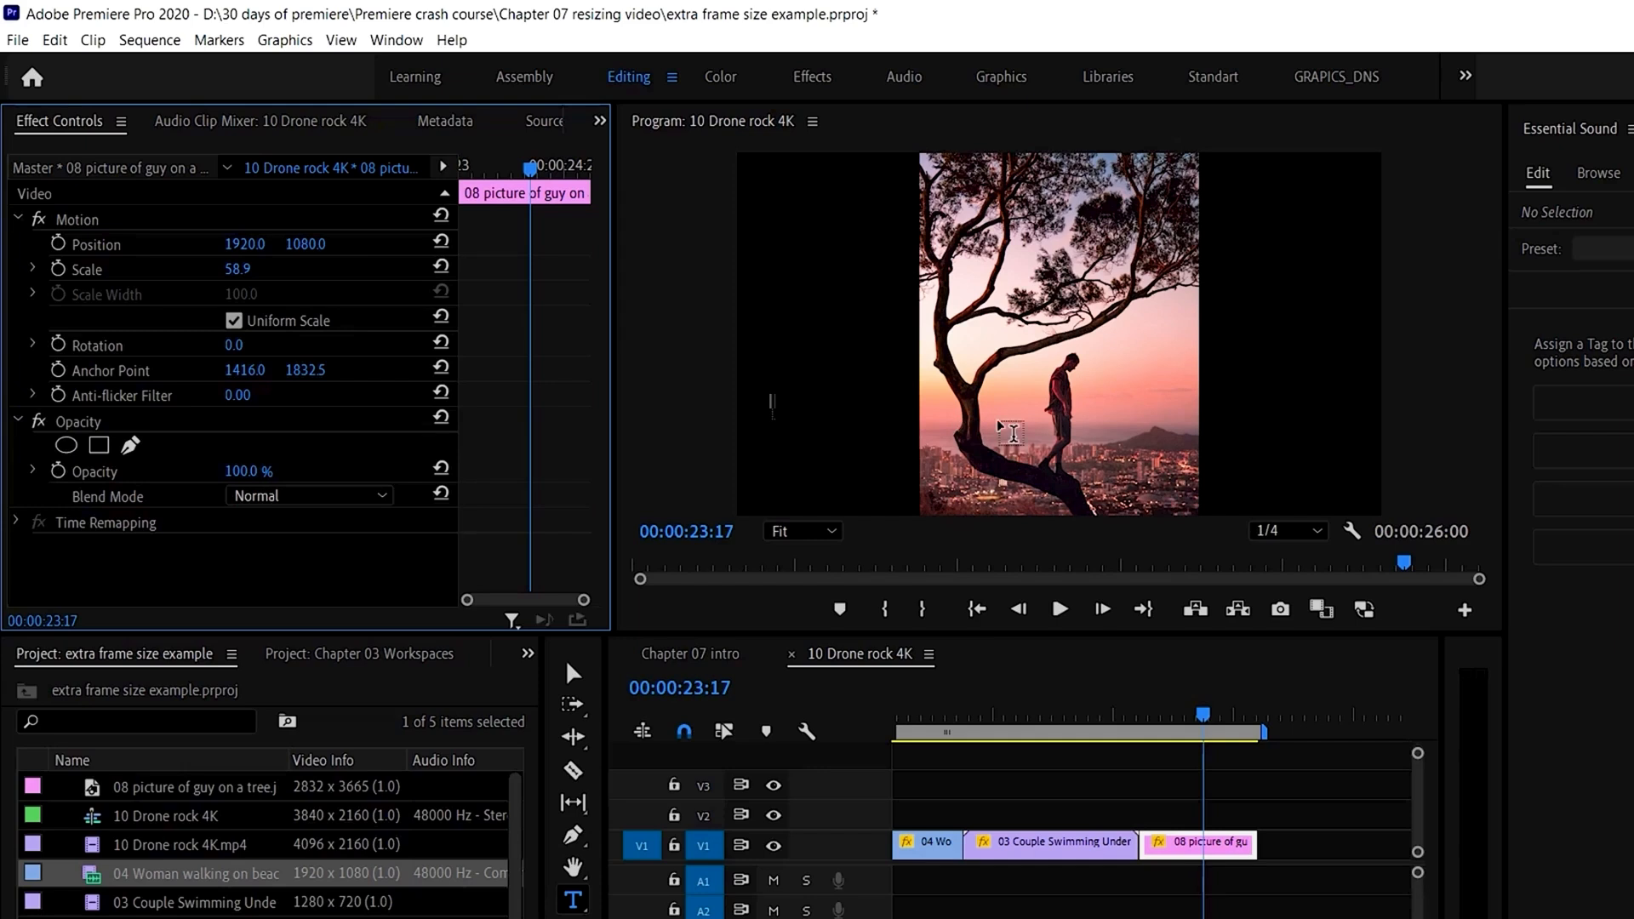
- Enlarge the tree picture to a Scale of 137.9 and set its vertical Position to 236
{"action": "left_click_drag", "start_coordinate": [239, 274], "coordinate": [339, 281]}
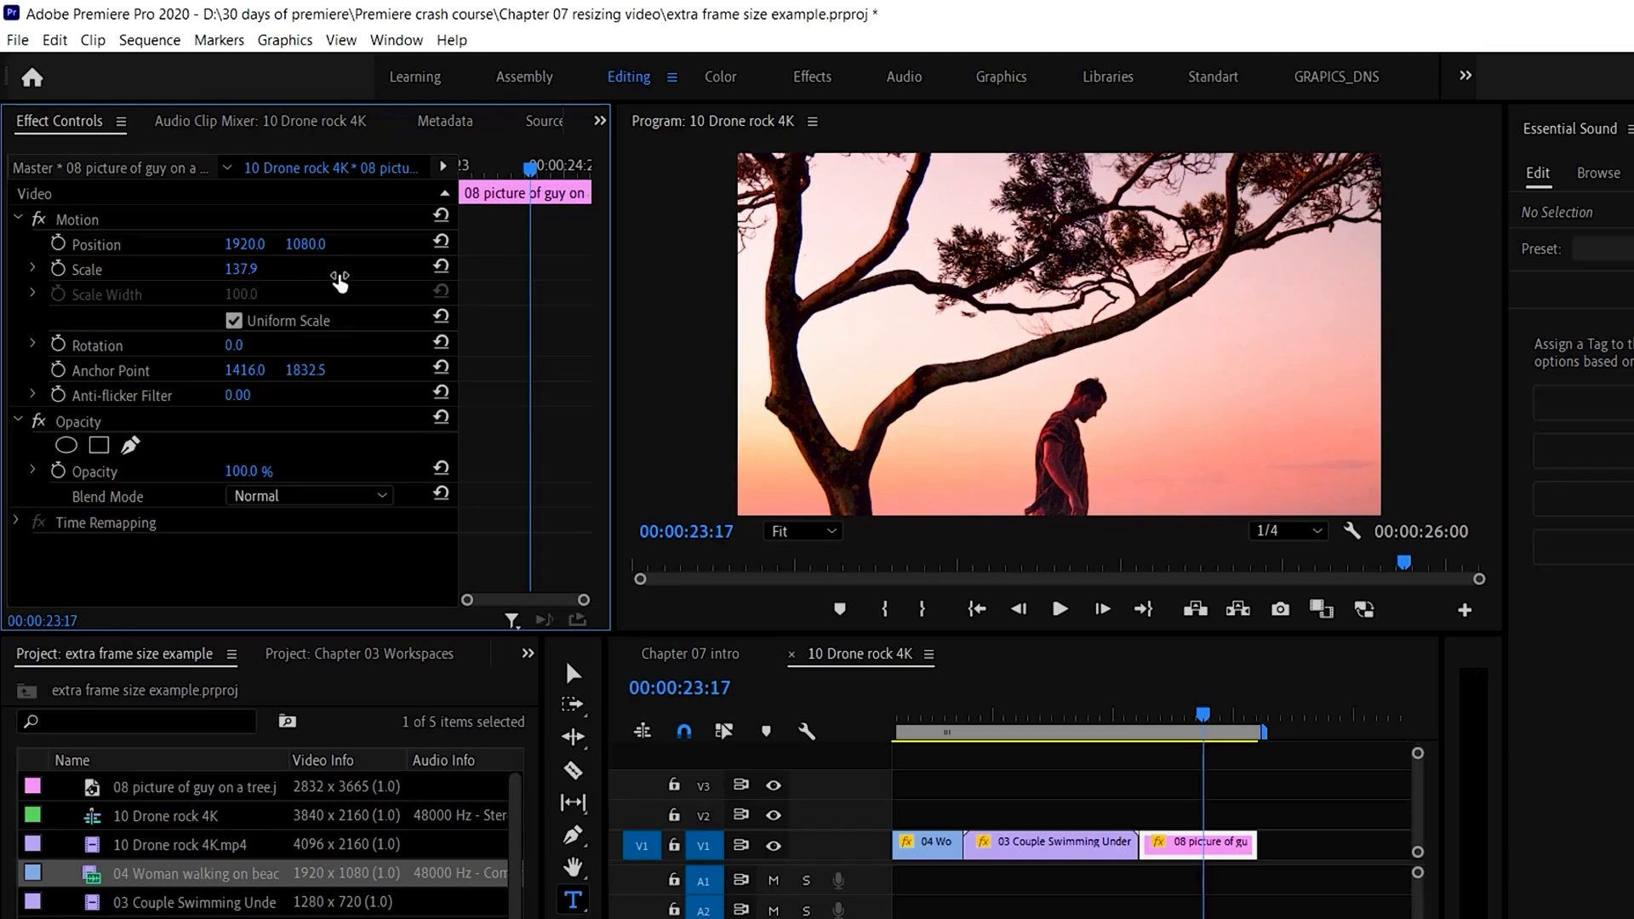
{"action": "left_click_drag", "start_coordinate": [296, 247], "coordinate": [200, 248]}
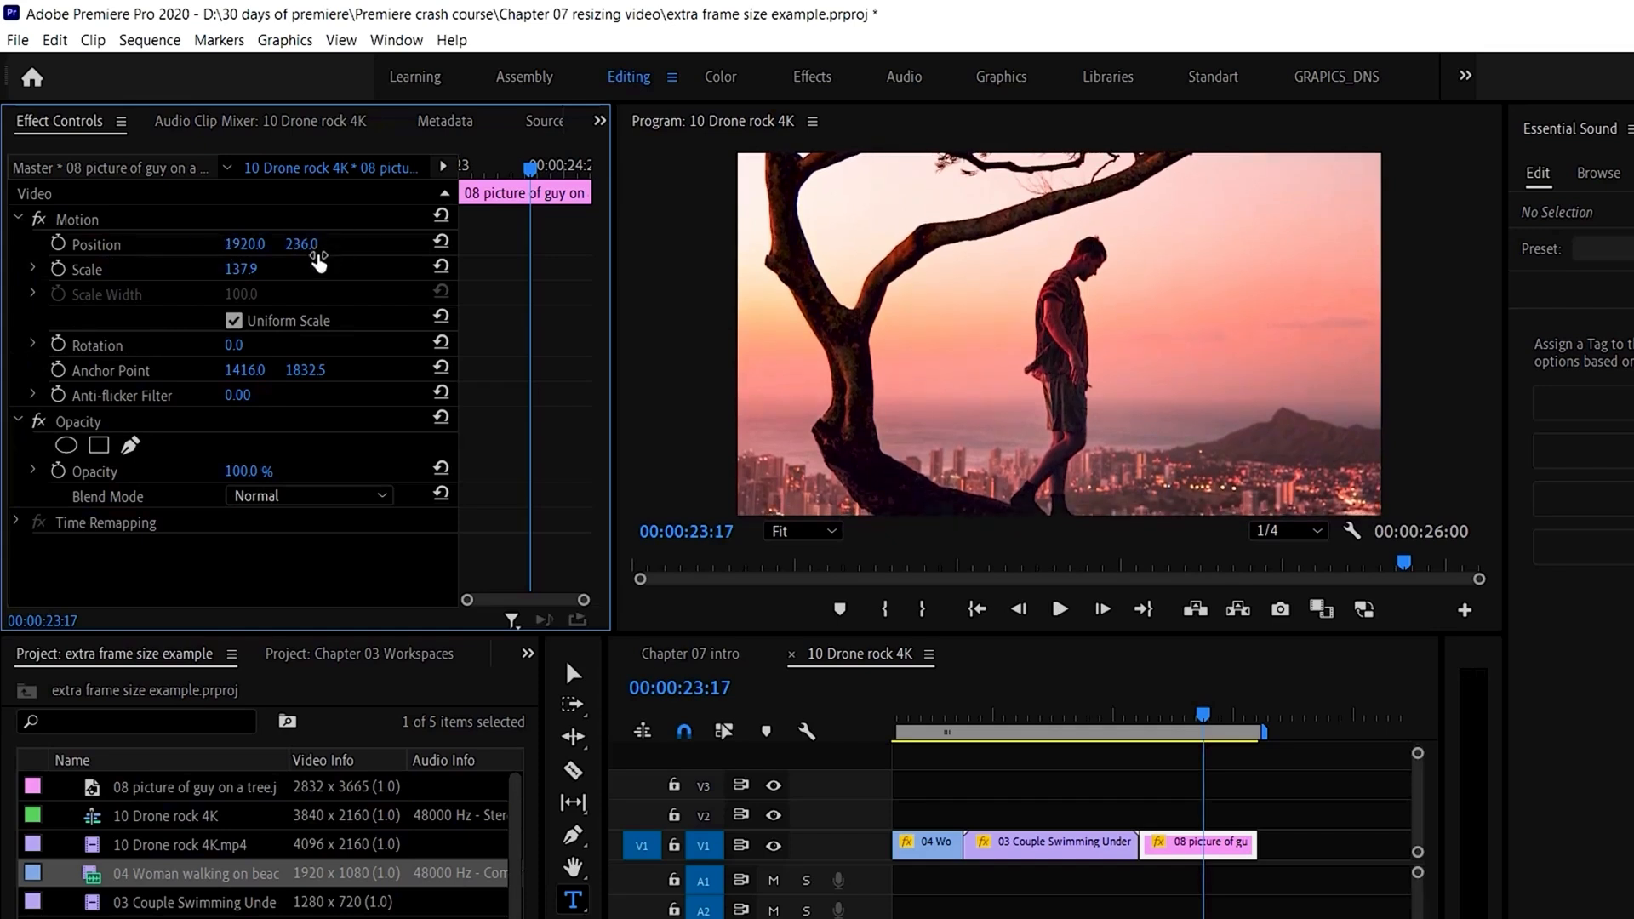
- Play back the resized couple swimming clip and tree picture, and return the playhead to 00:00:01:00 on the drone rock clip
{"action": "left_click", "coordinate": [979, 720]}
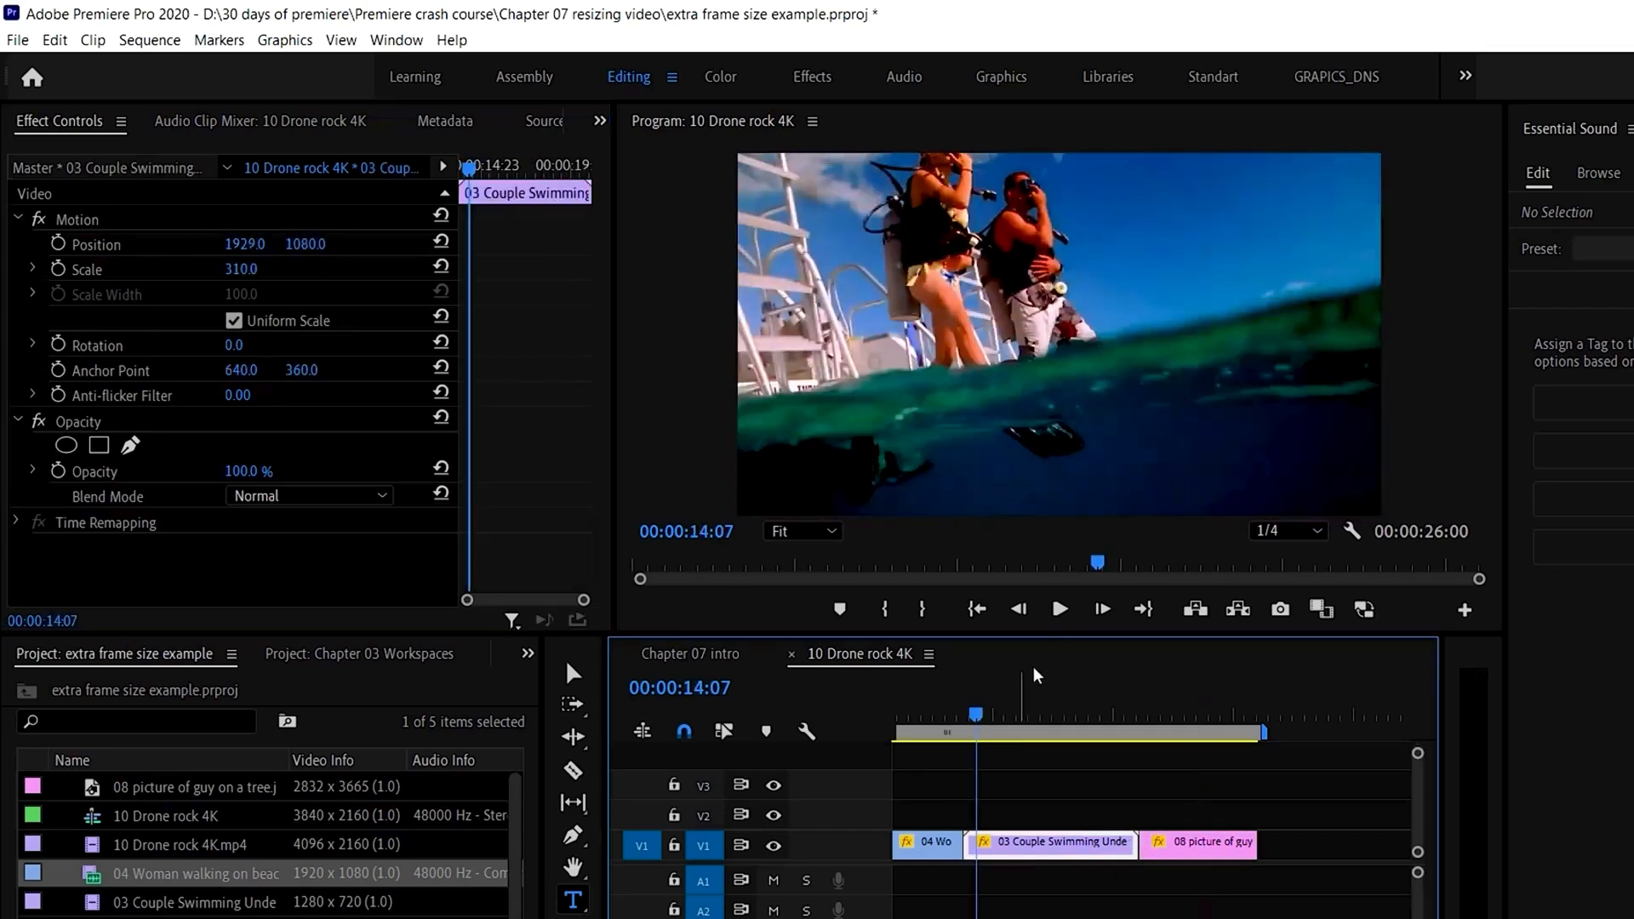
{"action": "left_click", "coordinate": [1059, 608]}
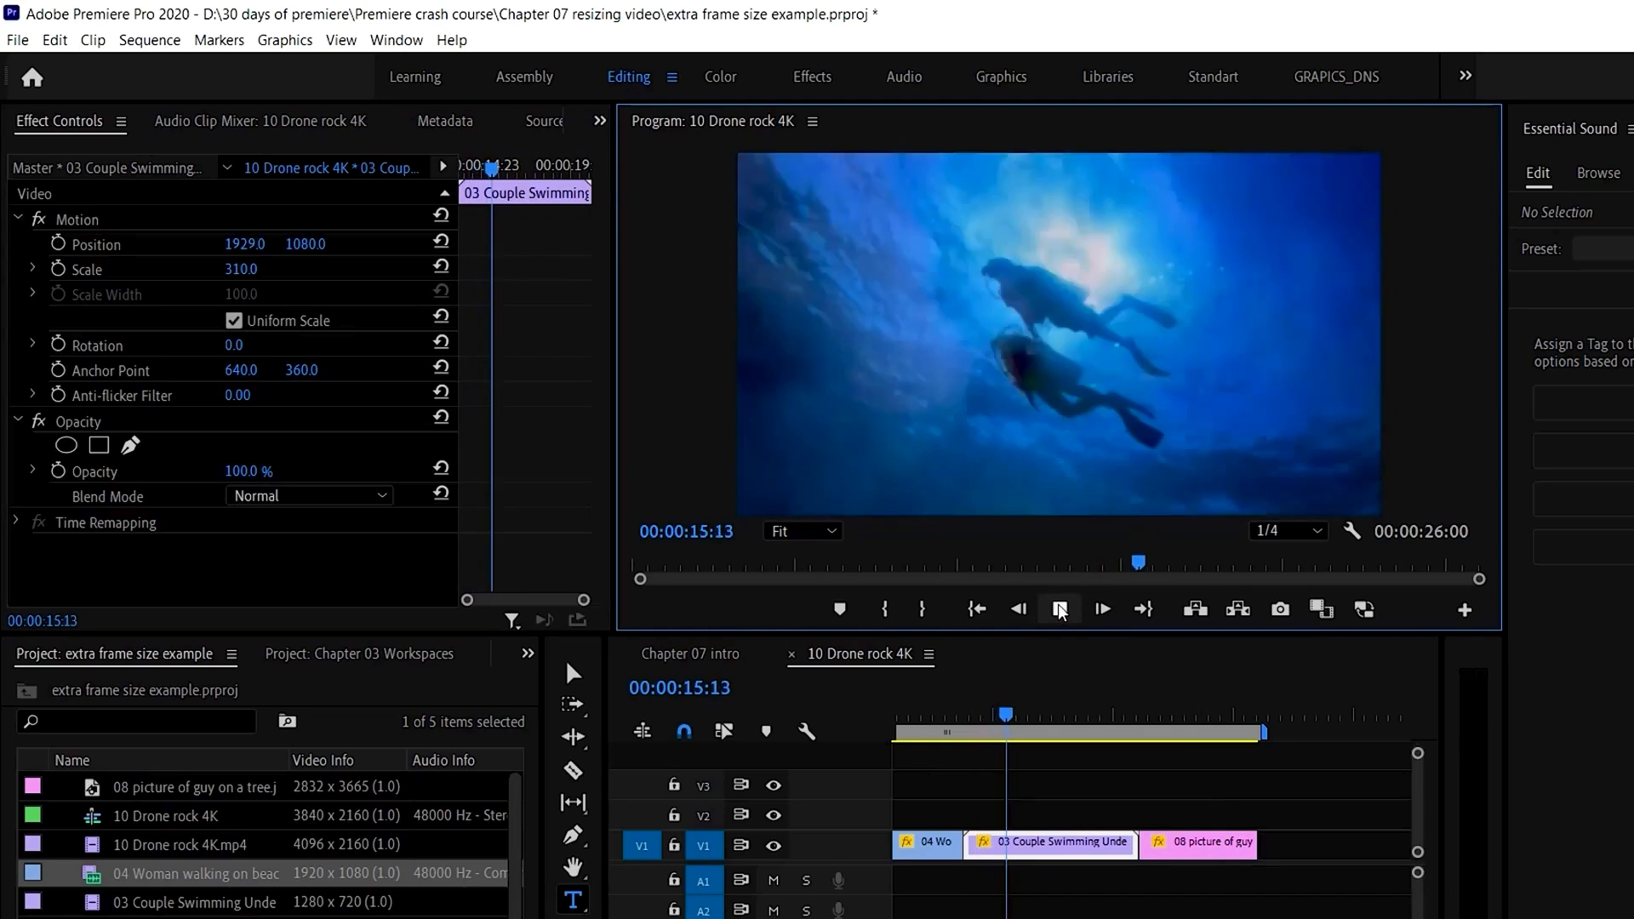
{"action": "left_click", "coordinate": [1124, 714]}
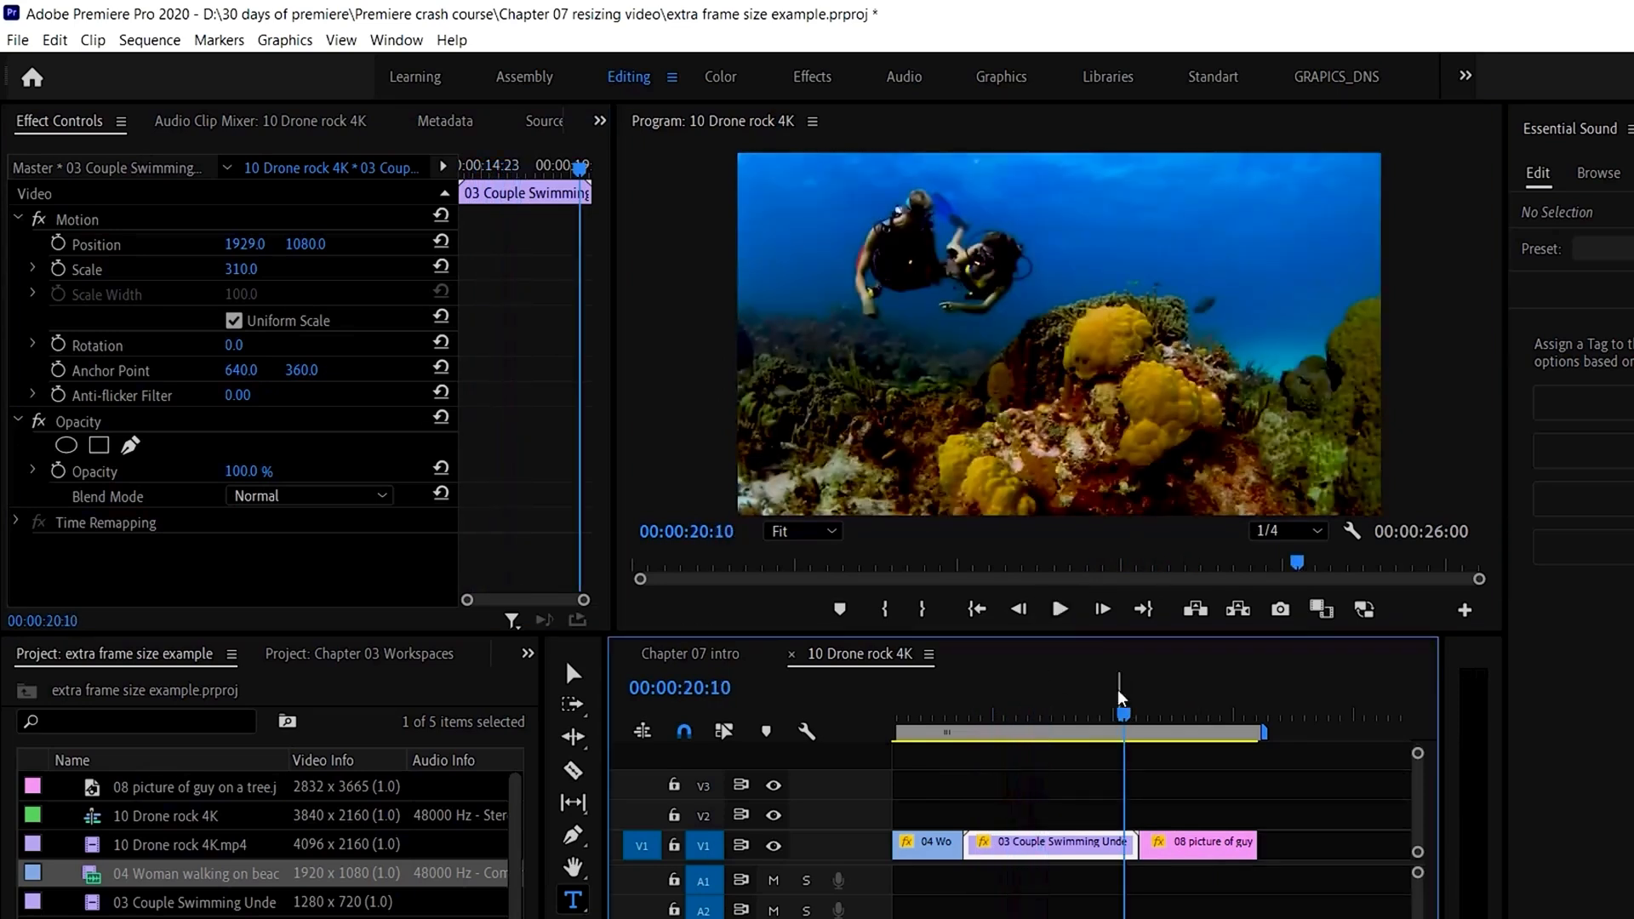
{"action": "left_click", "coordinate": [1059, 615]}
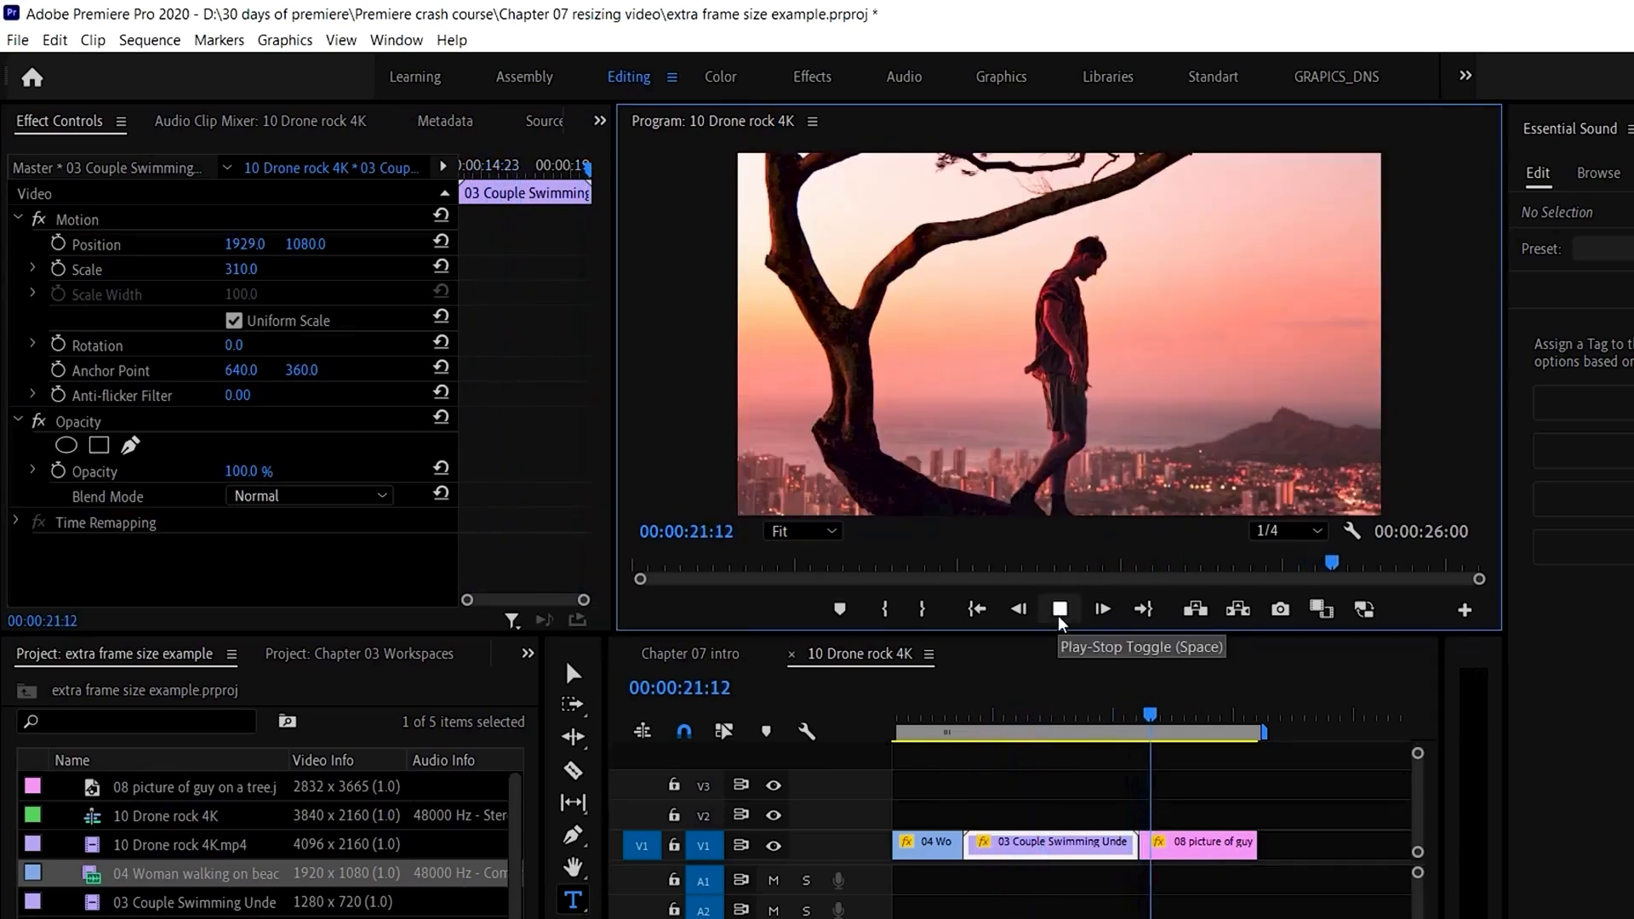
{"action": "left_click", "coordinate": [1059, 616]}
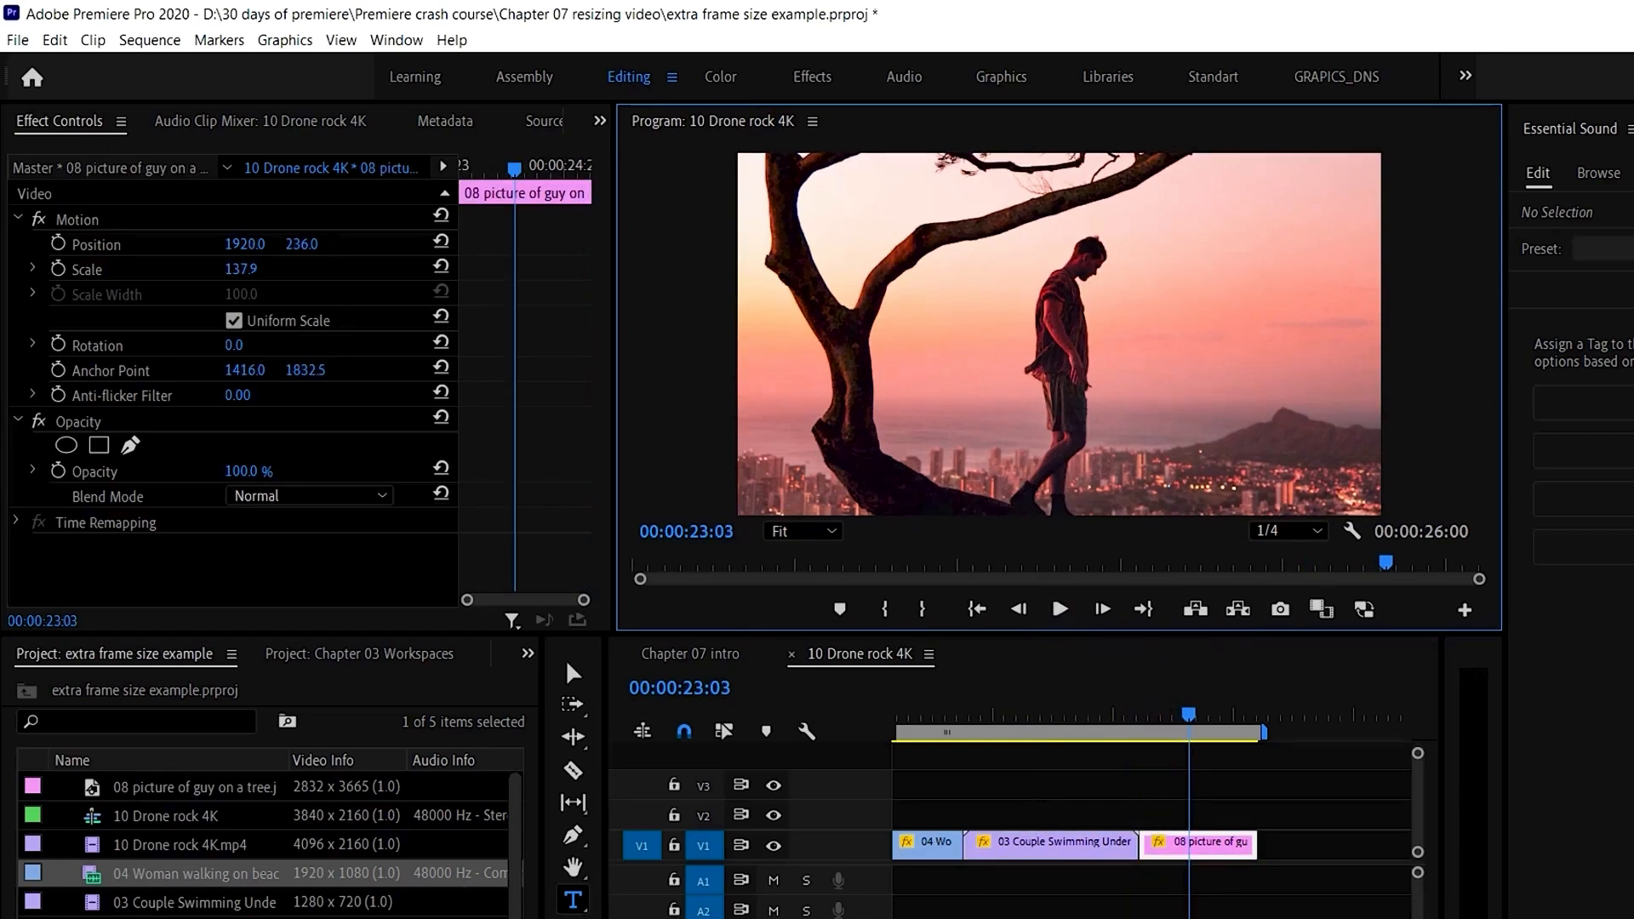
{"action": "scroll", "coordinate": [1151, 804], "scroll_direction": "up", "scroll_amount": 3}
{"action": "left_click", "coordinate": [918, 720]}
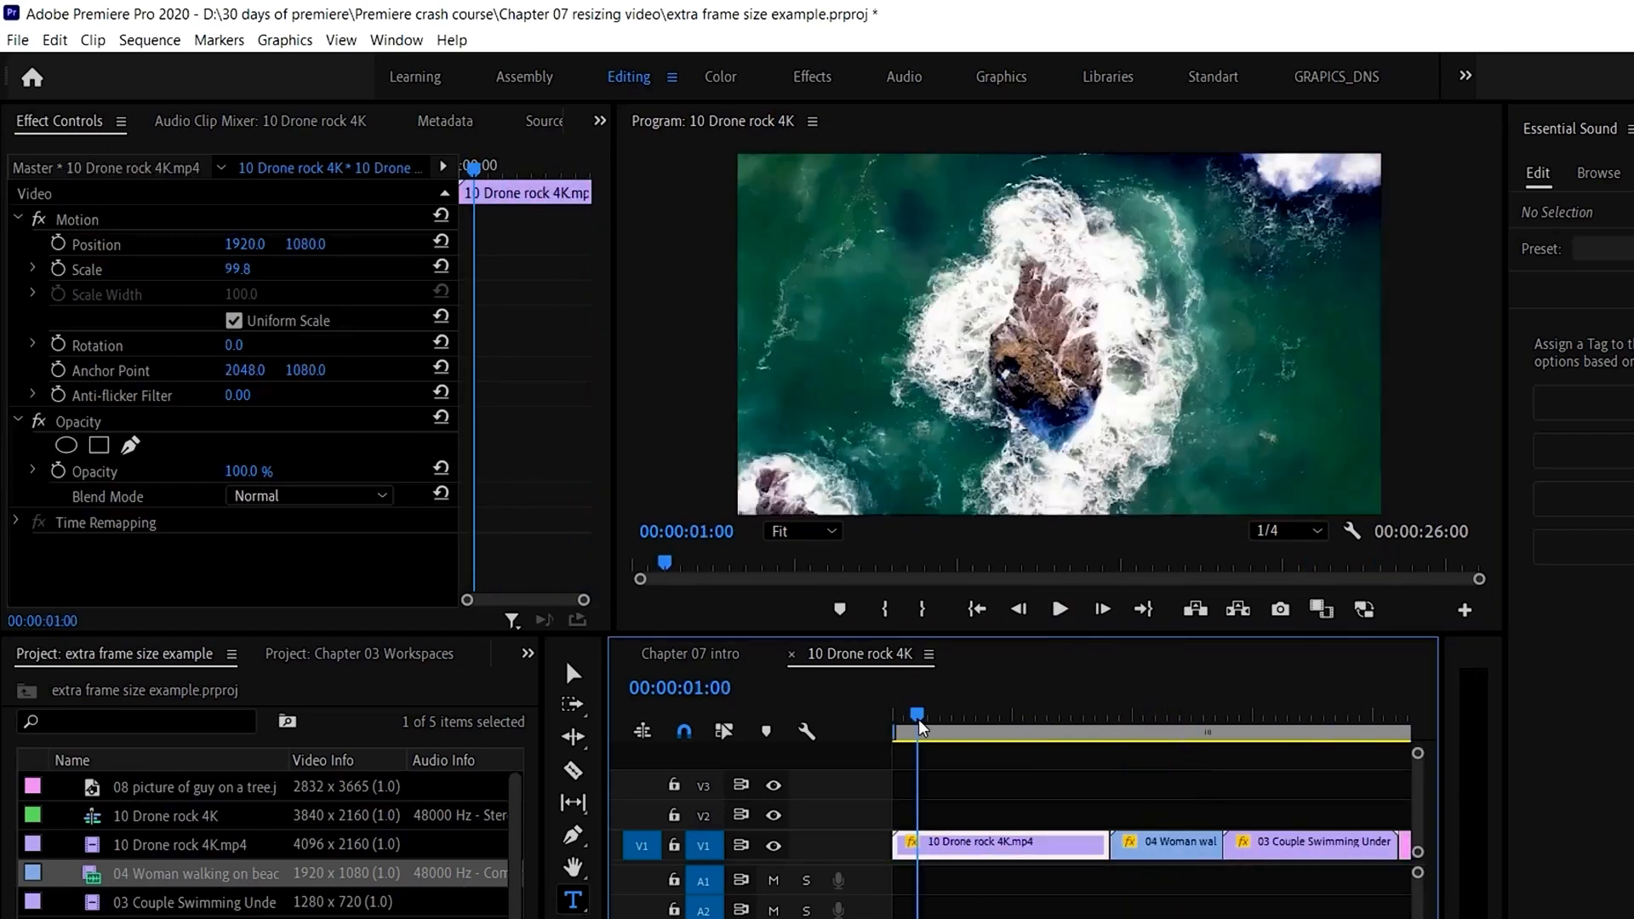